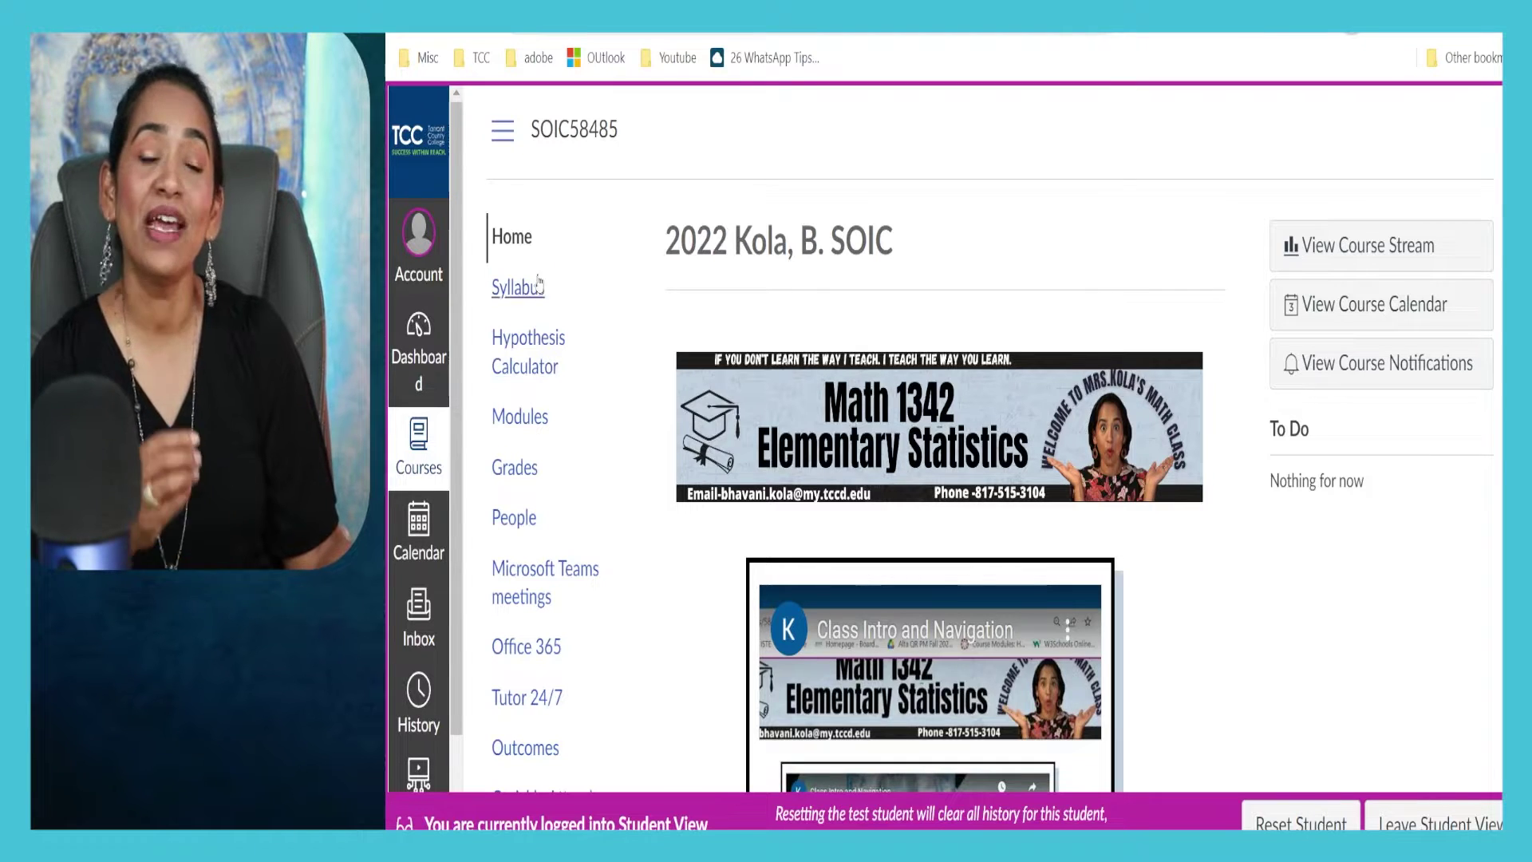
As a student, open Hypothesis Calculator, hide the Desmos expression list and switch to a right-tailed test
click(529, 354)
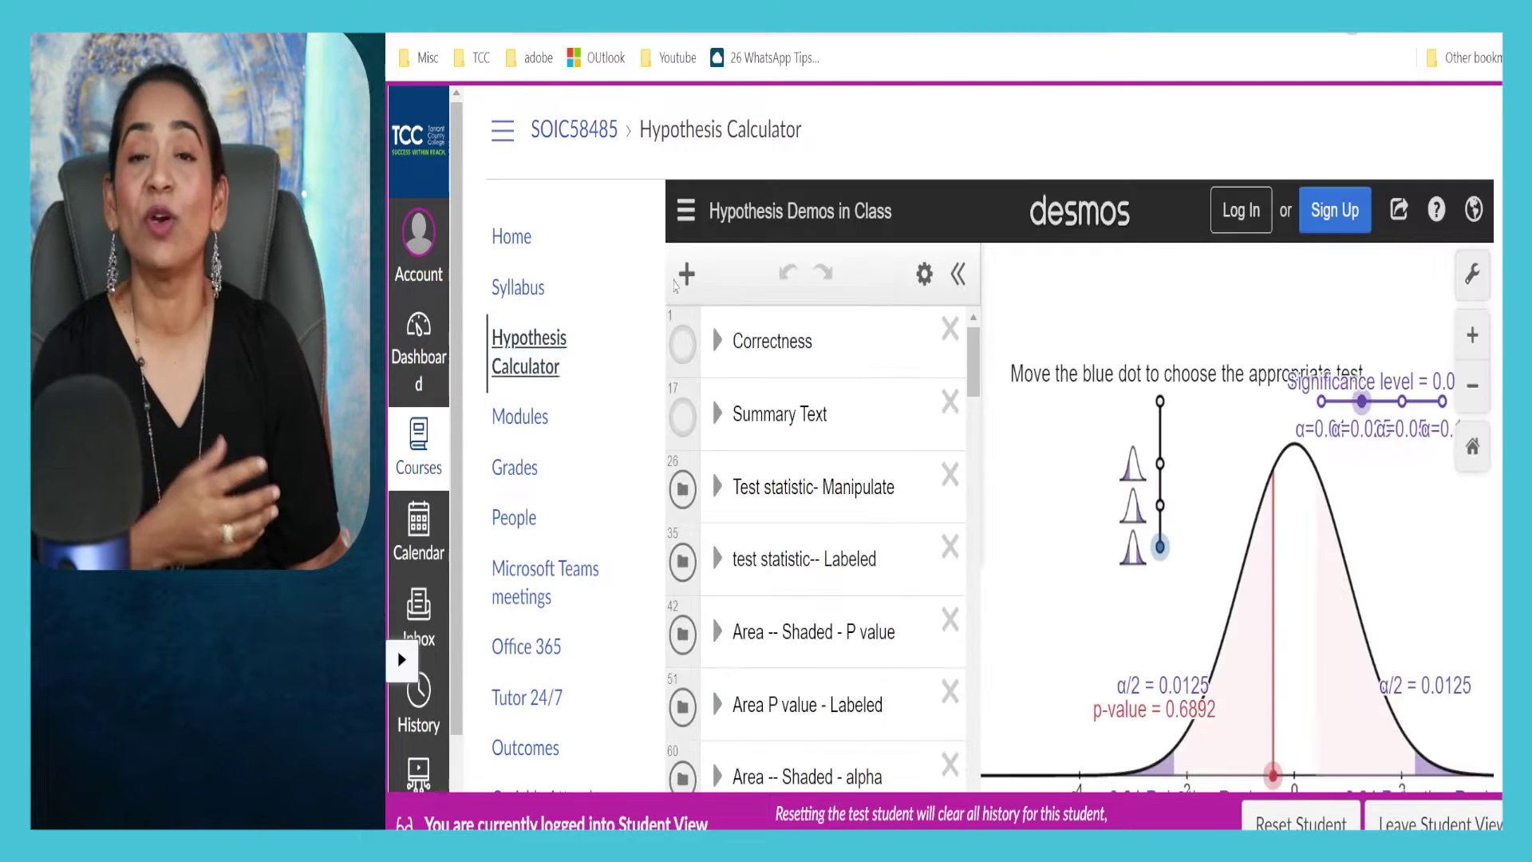
click(950, 274)
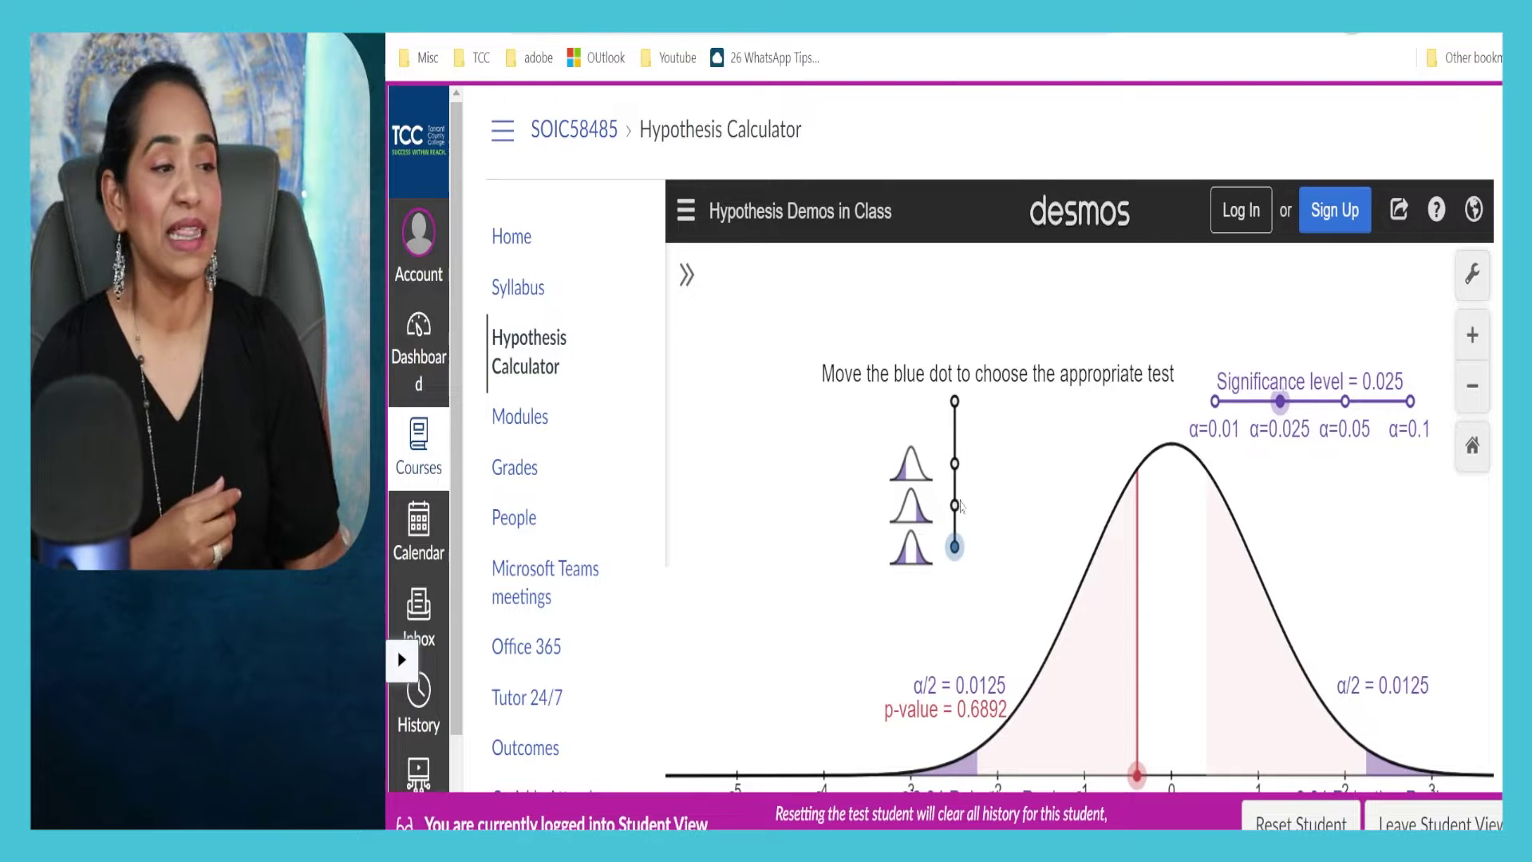
drag(954, 547, 954, 504)
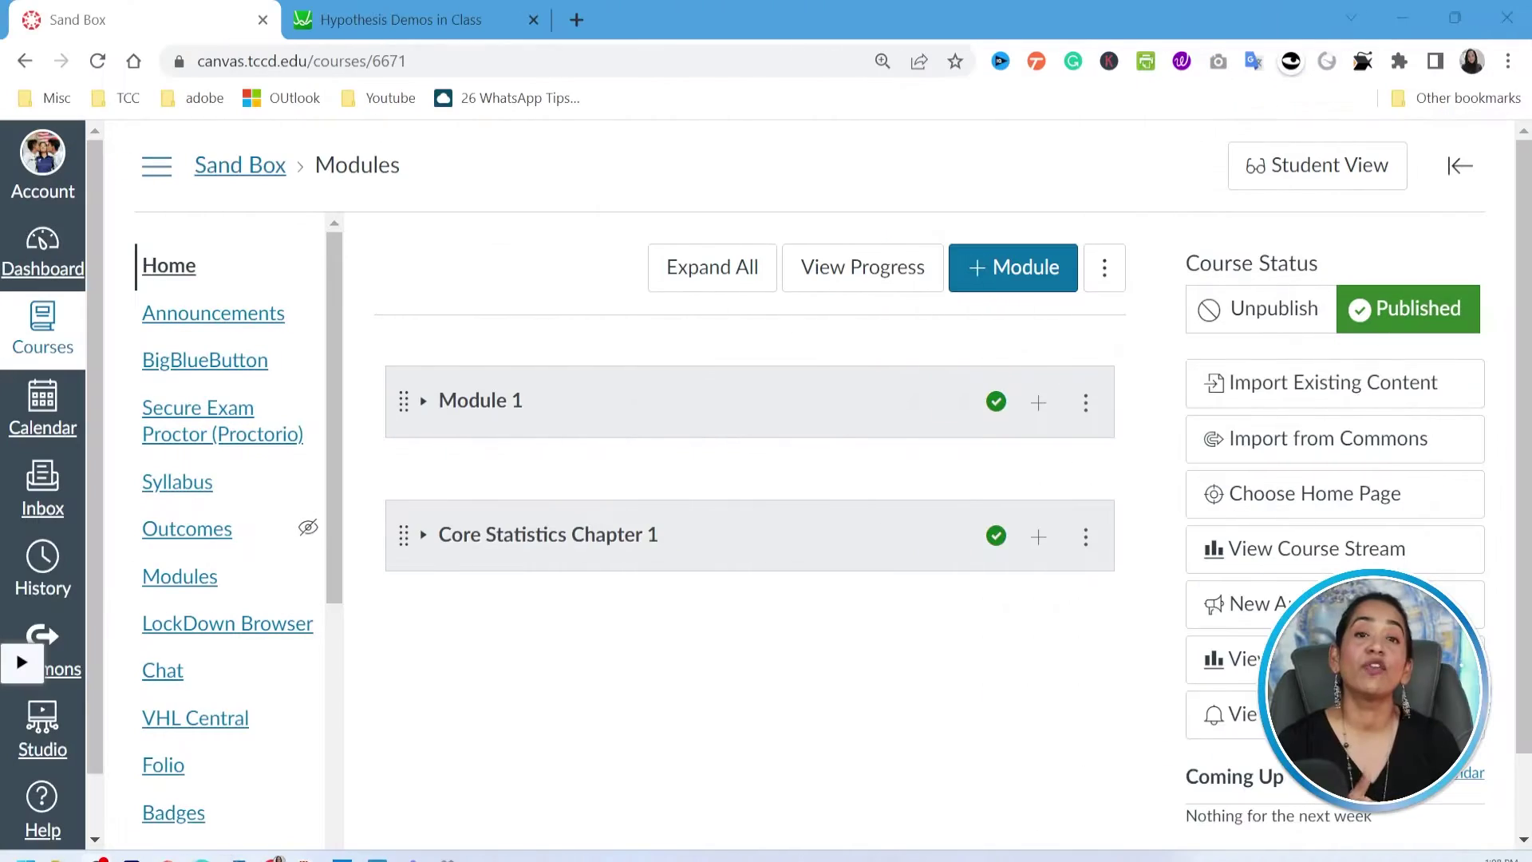
click(438, 33)
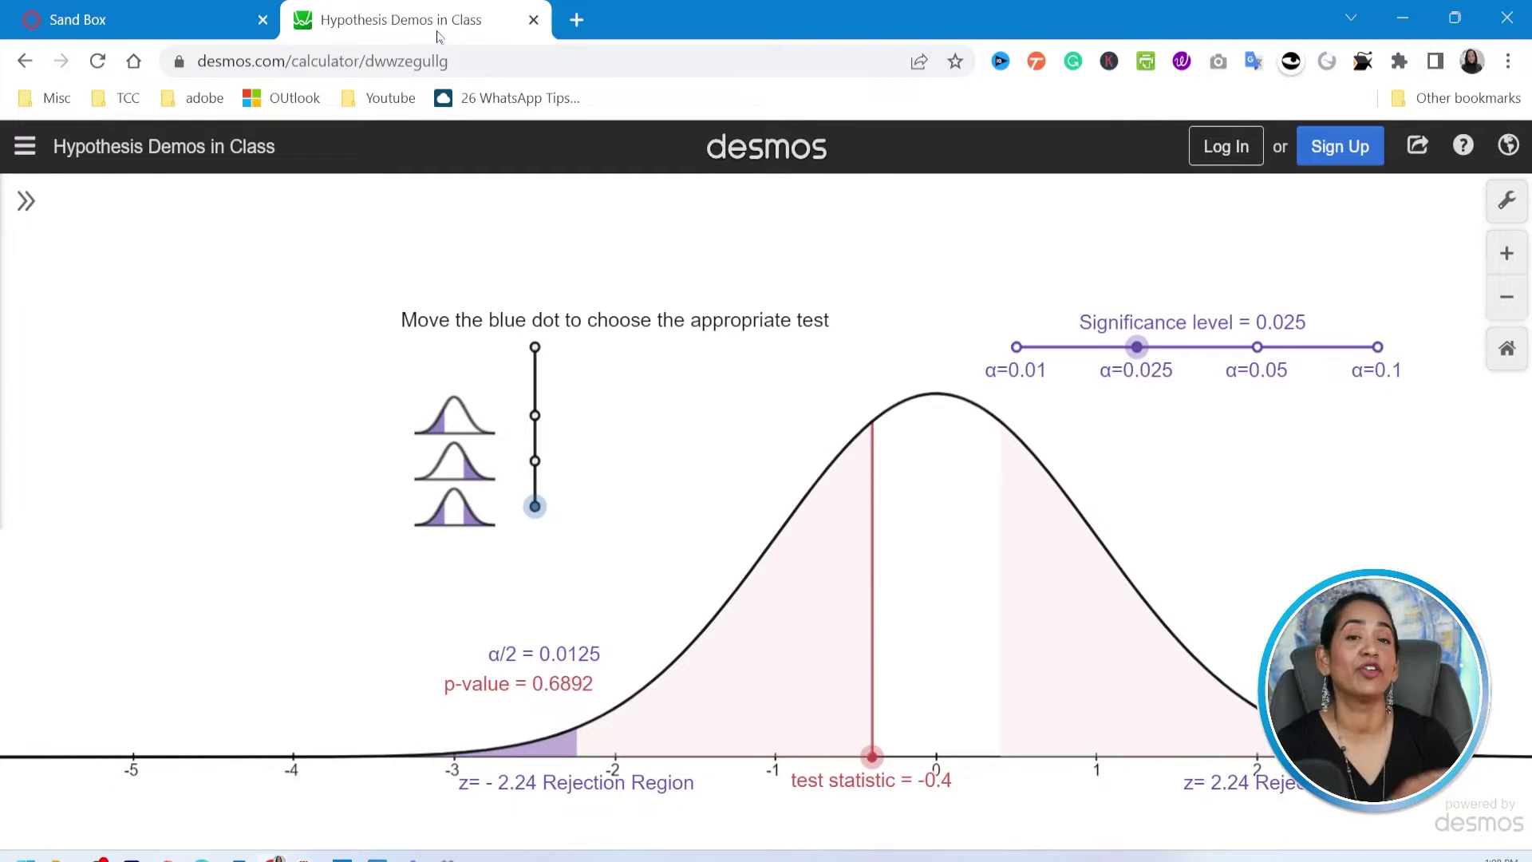
click(92, 19)
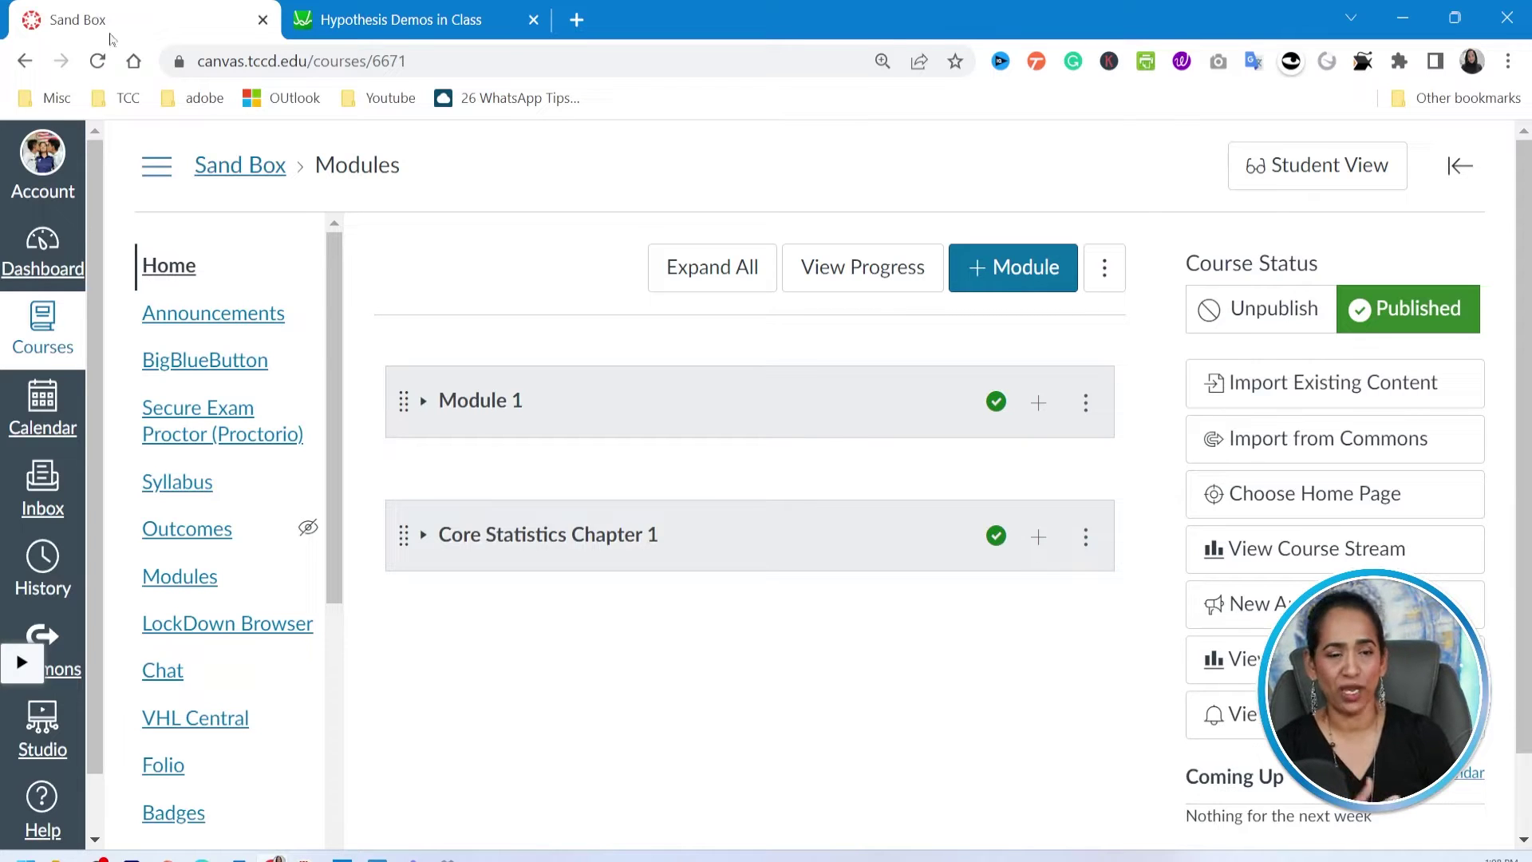
scroll(293, 447, down, 7)
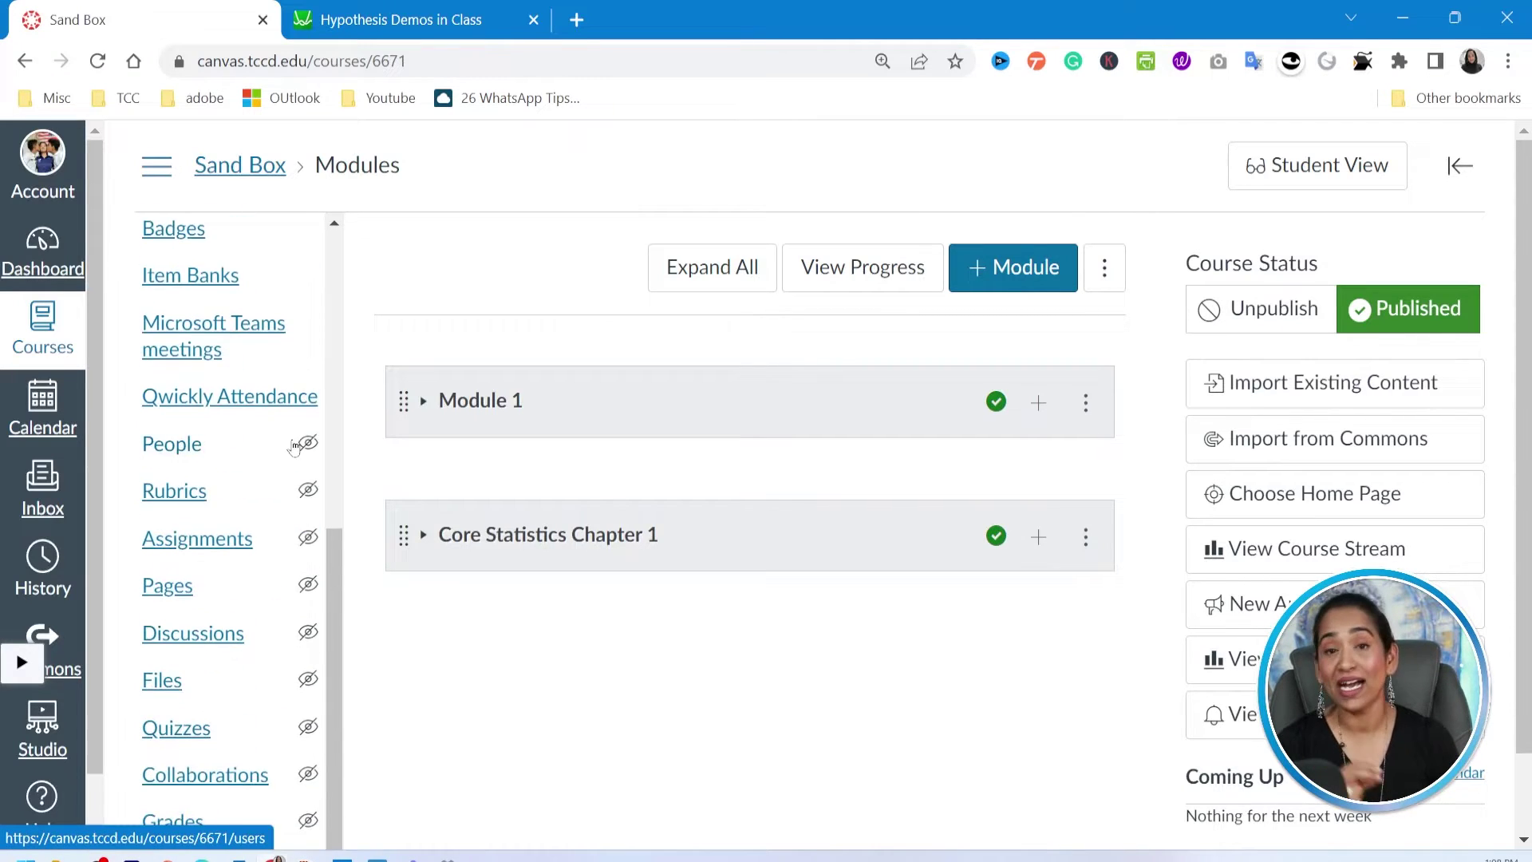
scroll(293, 447, down, 1)
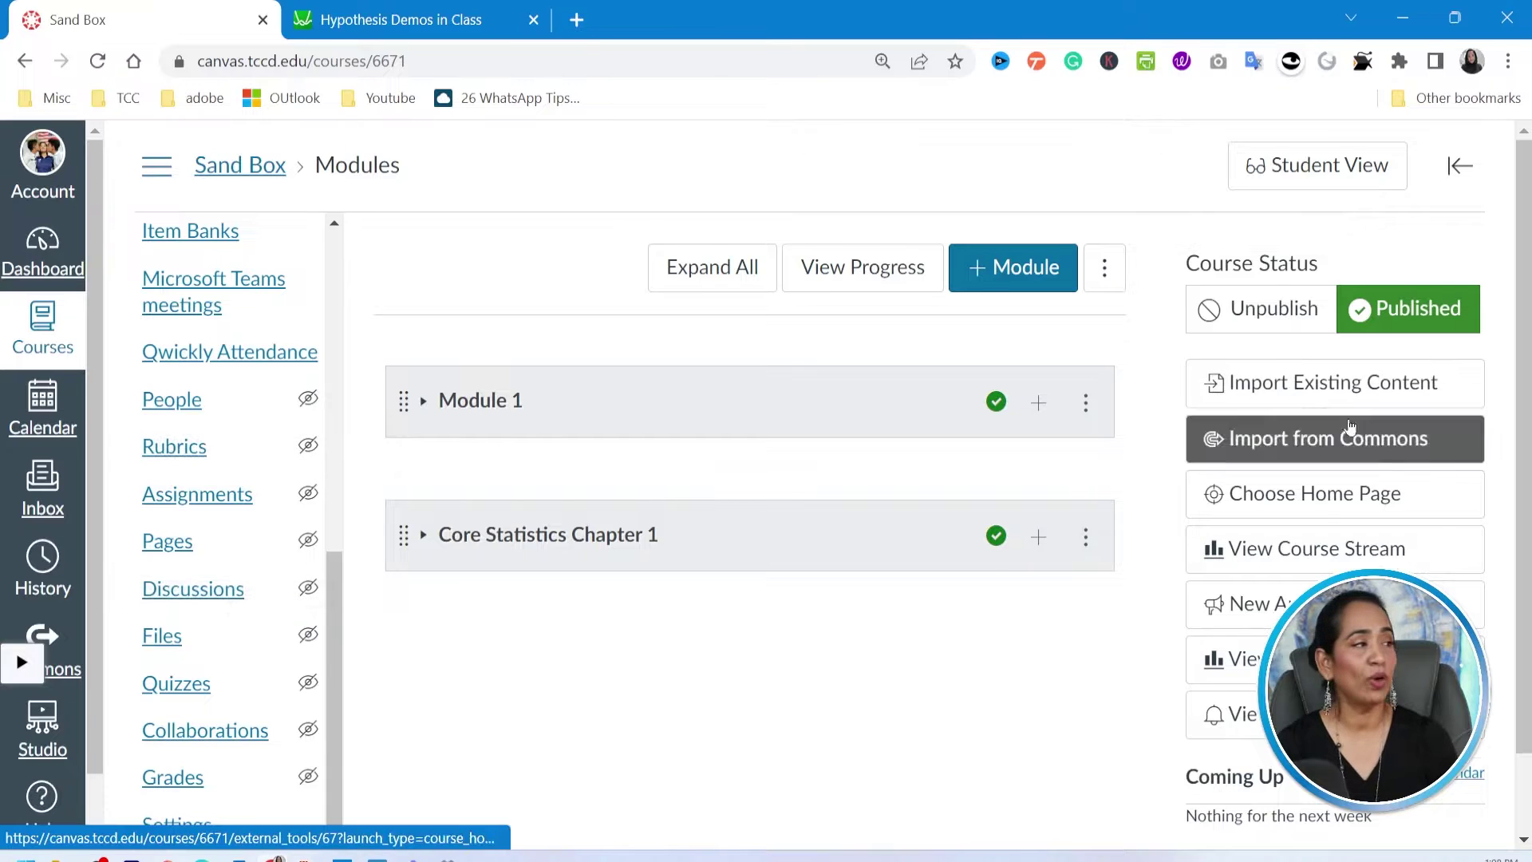
scroll(1037, 559, down, 1)
In course Settings, filter the external apps by 'redirec' to locate the Redirect Tool
click(209, 748)
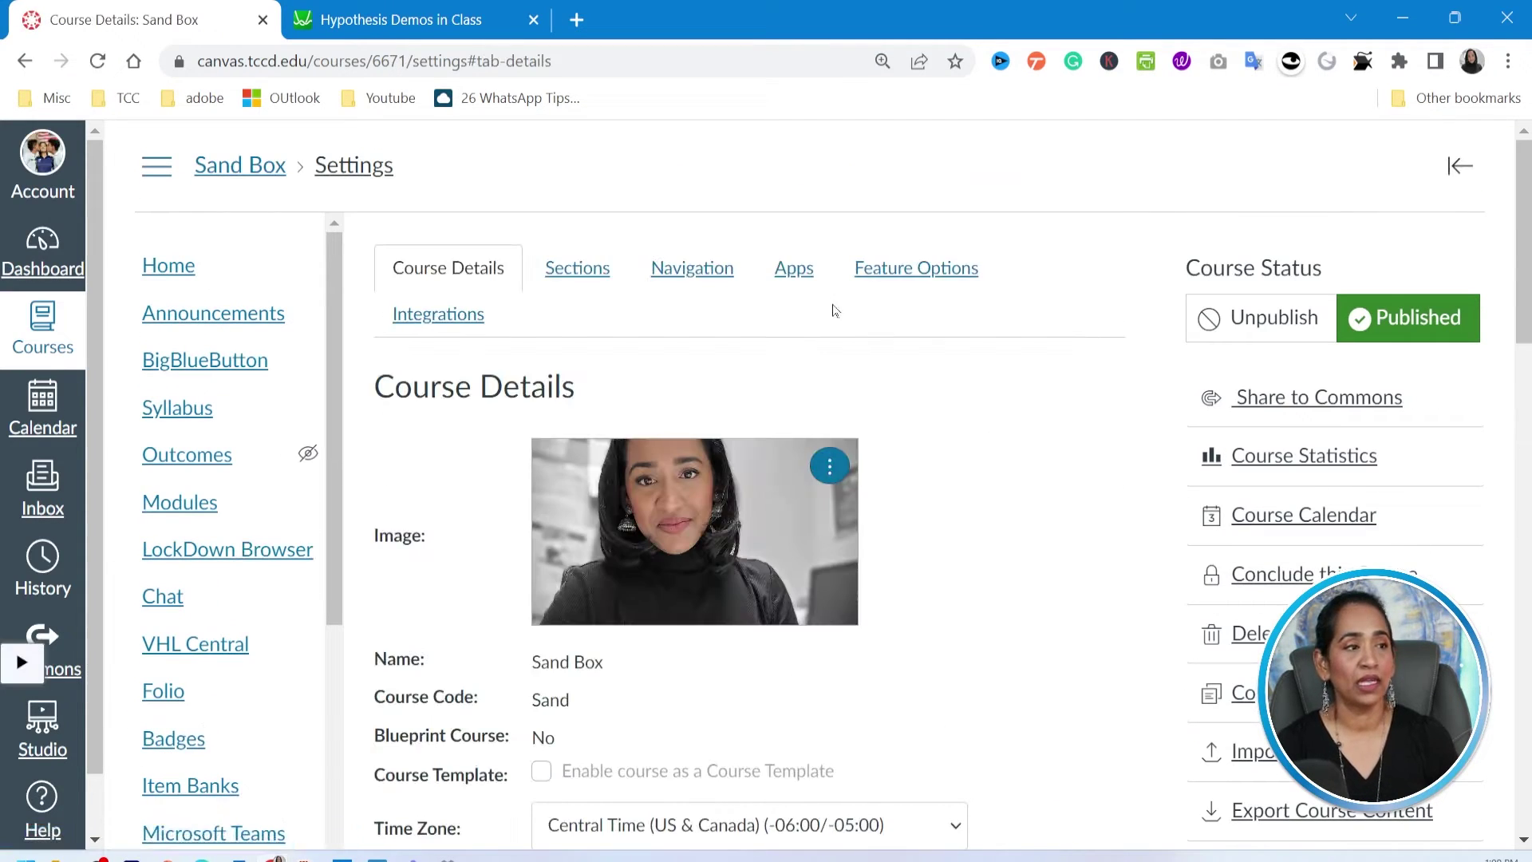
click(793, 276)
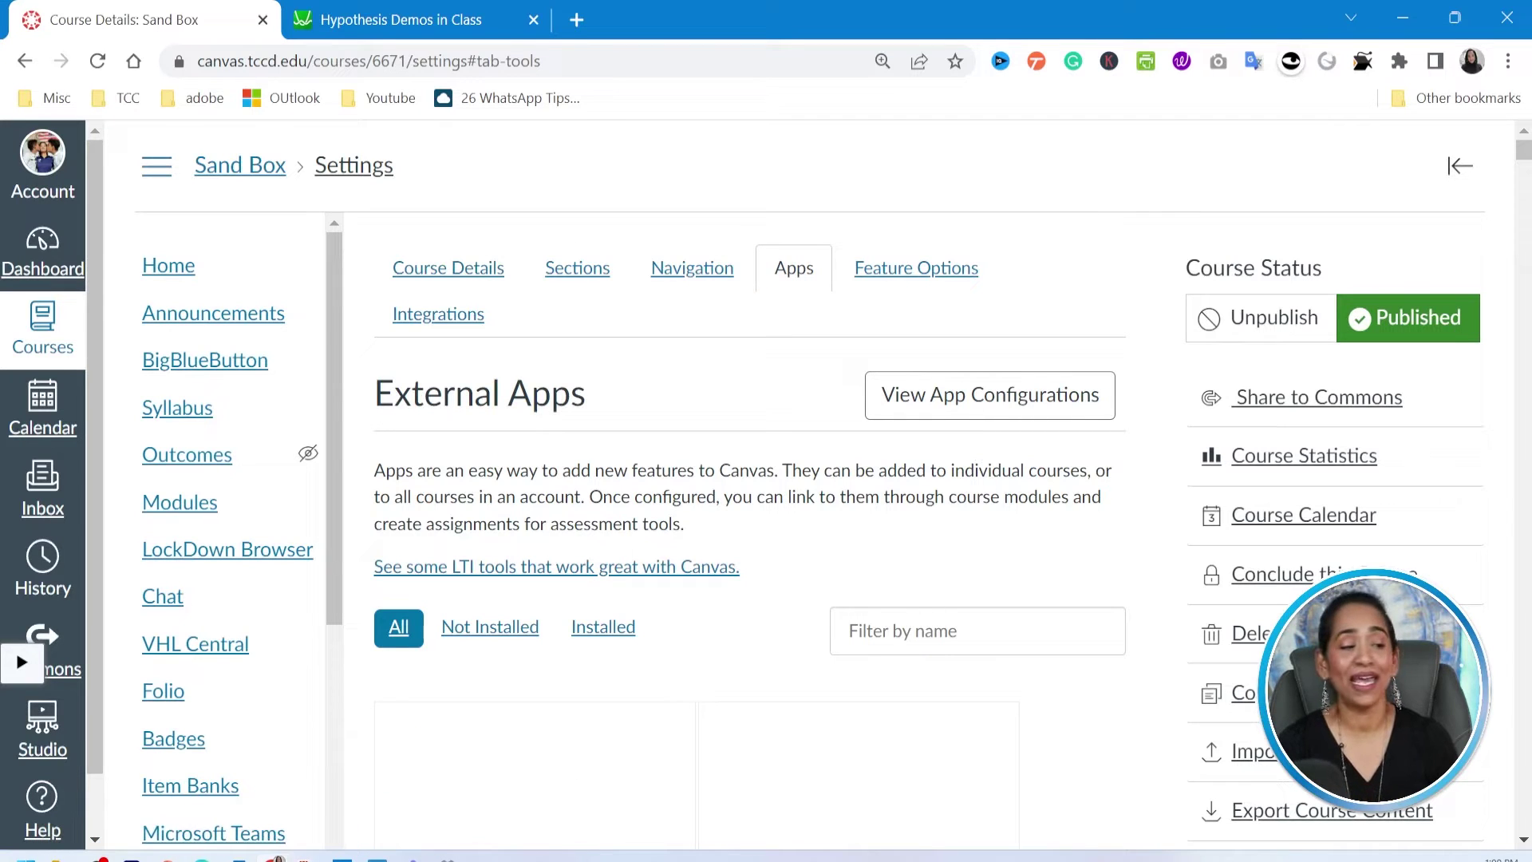
click(939, 630)
text(re)
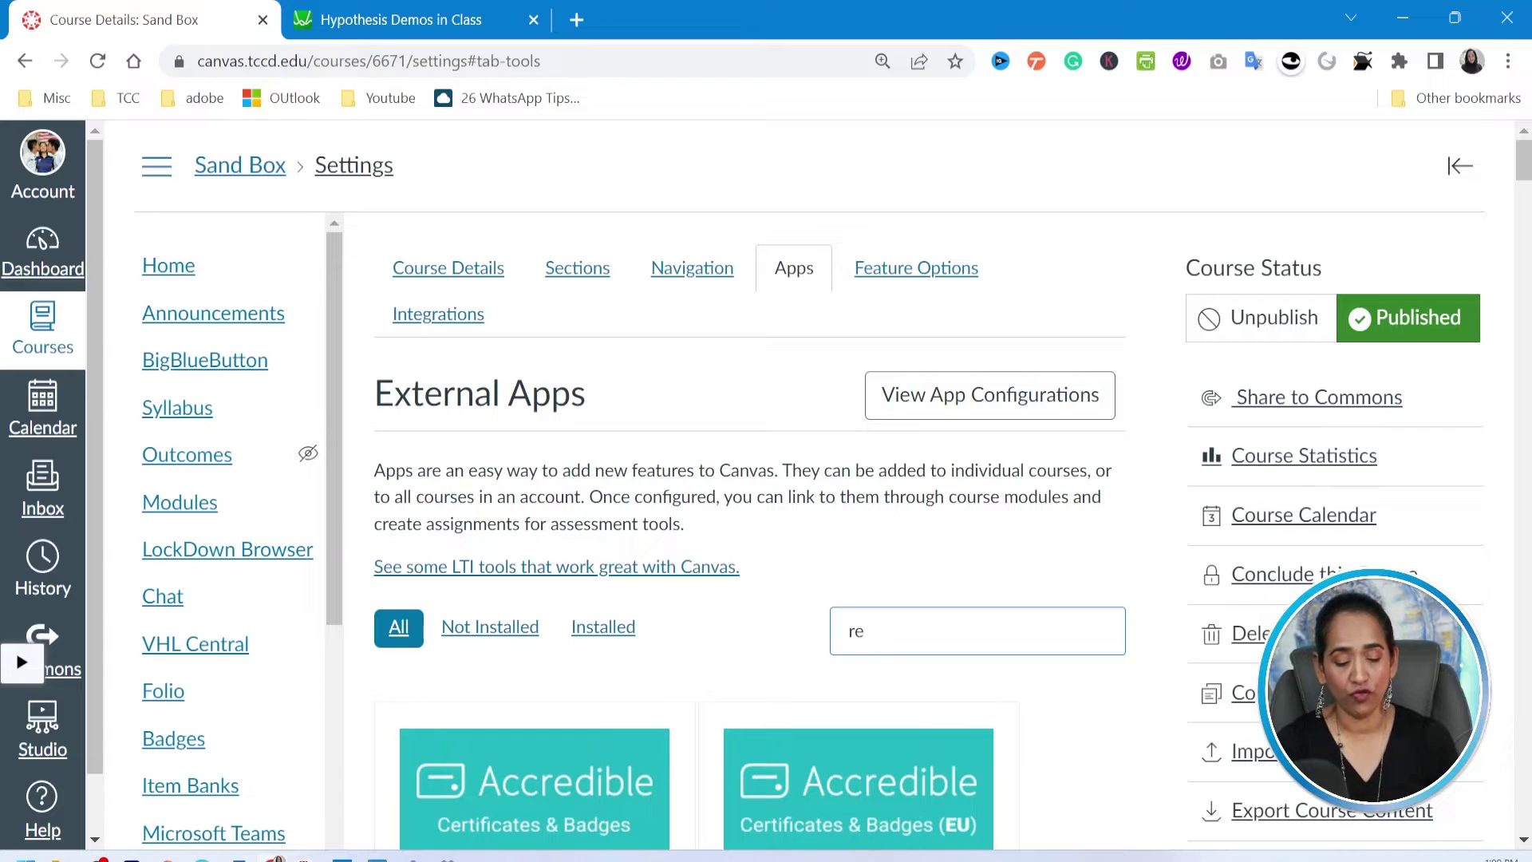
text(di)
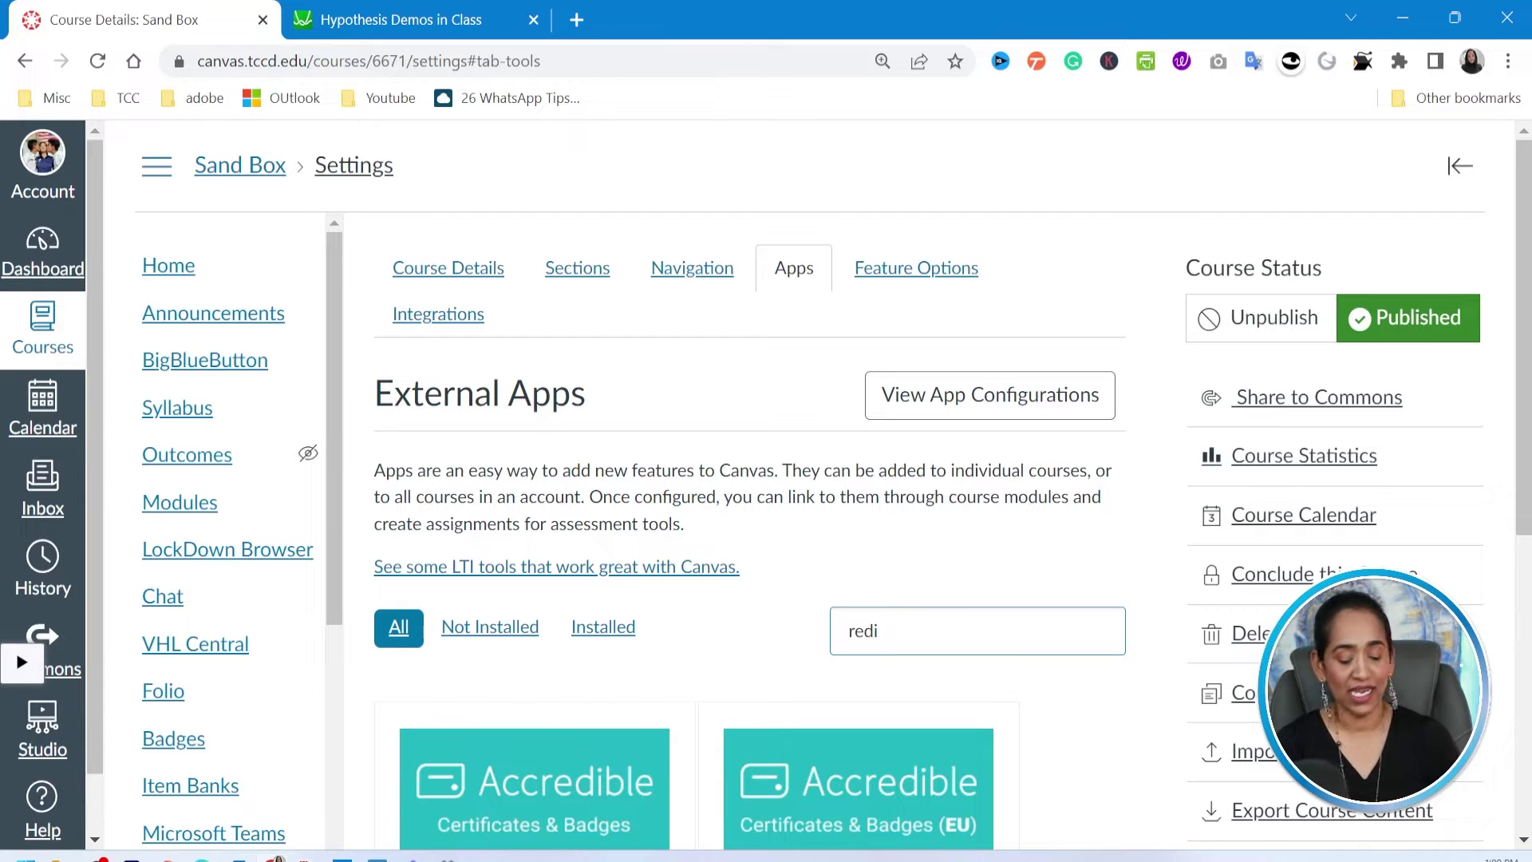
text(red)
scroll(878, 631, down, 3)
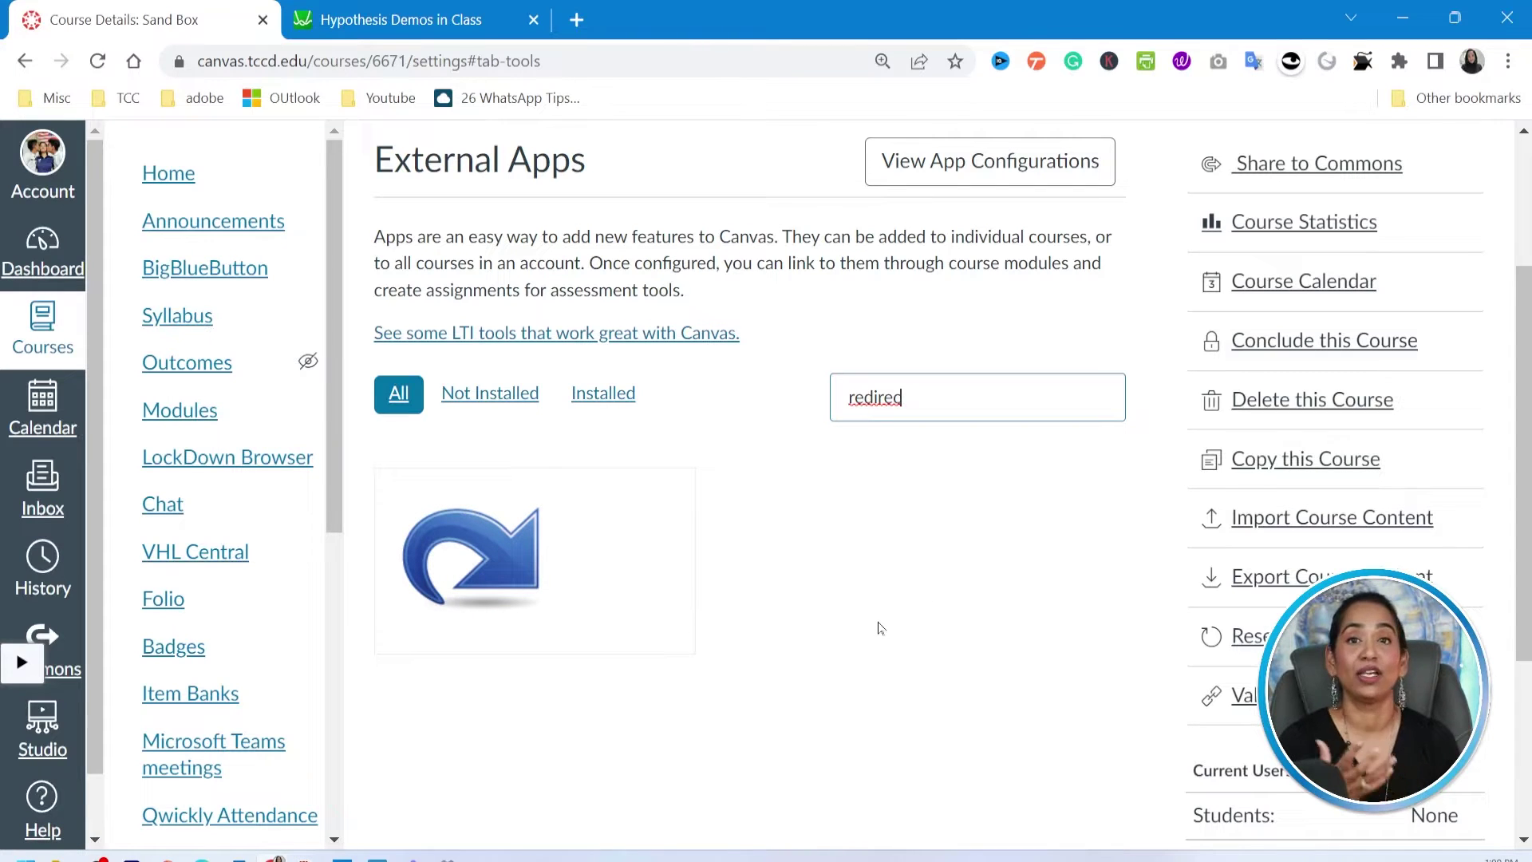
mouse_move(509, 545)
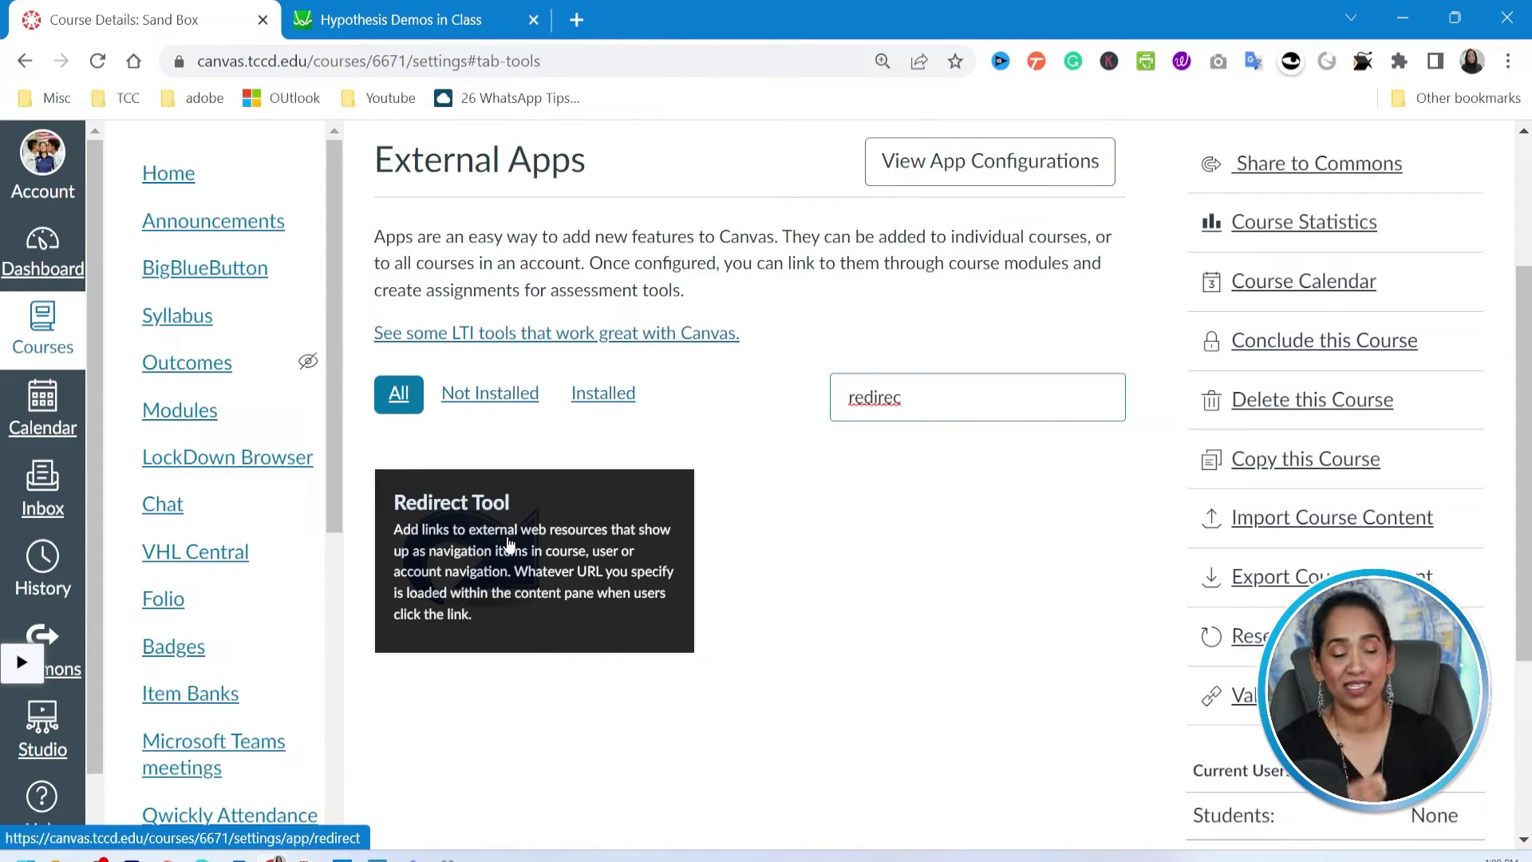
Start adding the Redirect Tool and rename it from 'Redirect Tool' to 'Hypothesis Calculator'
click(507, 545)
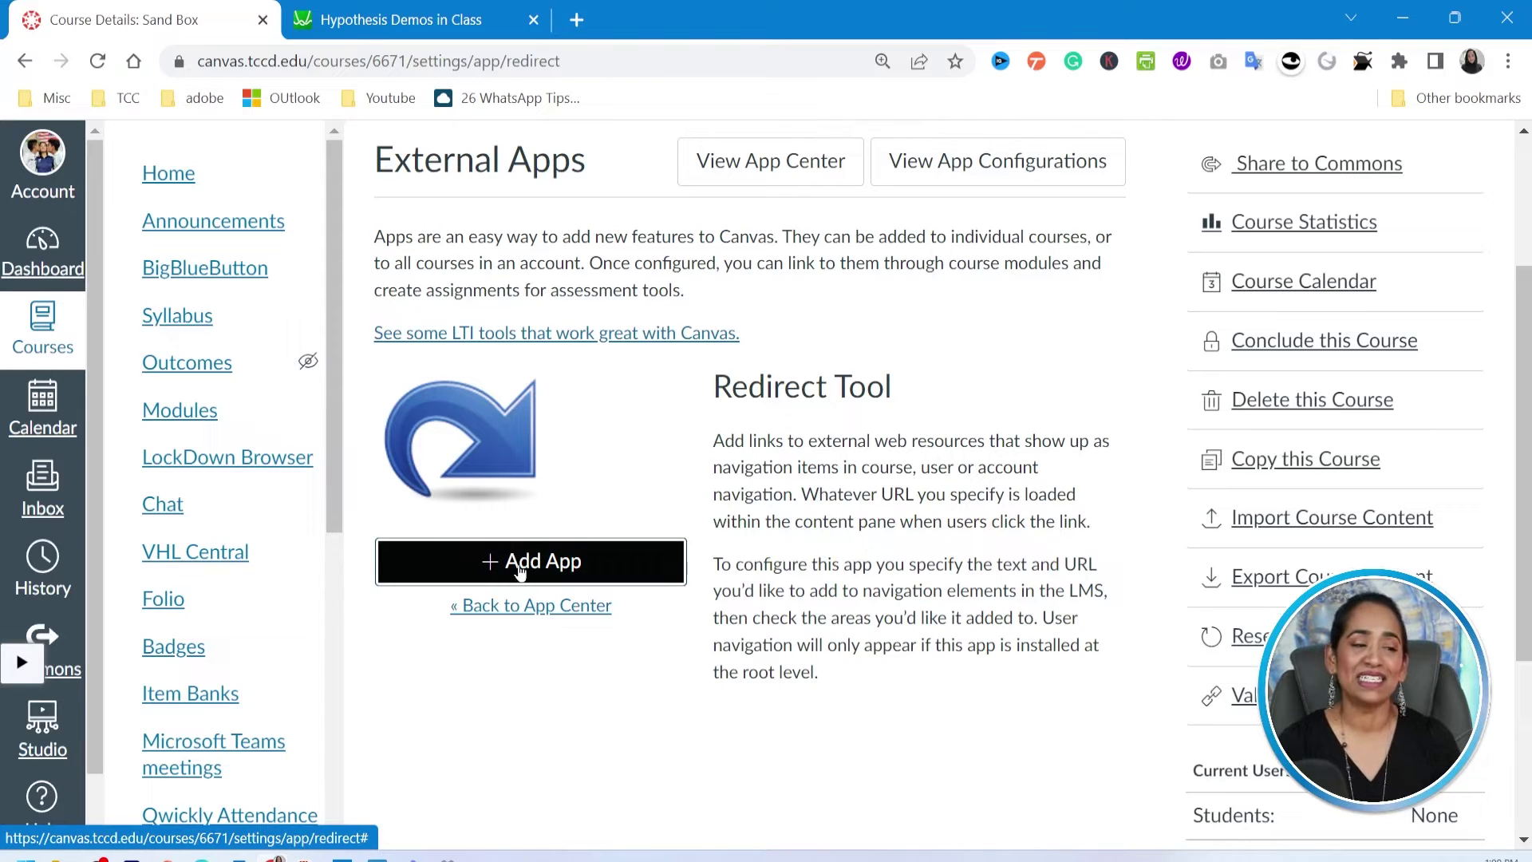
click(519, 565)
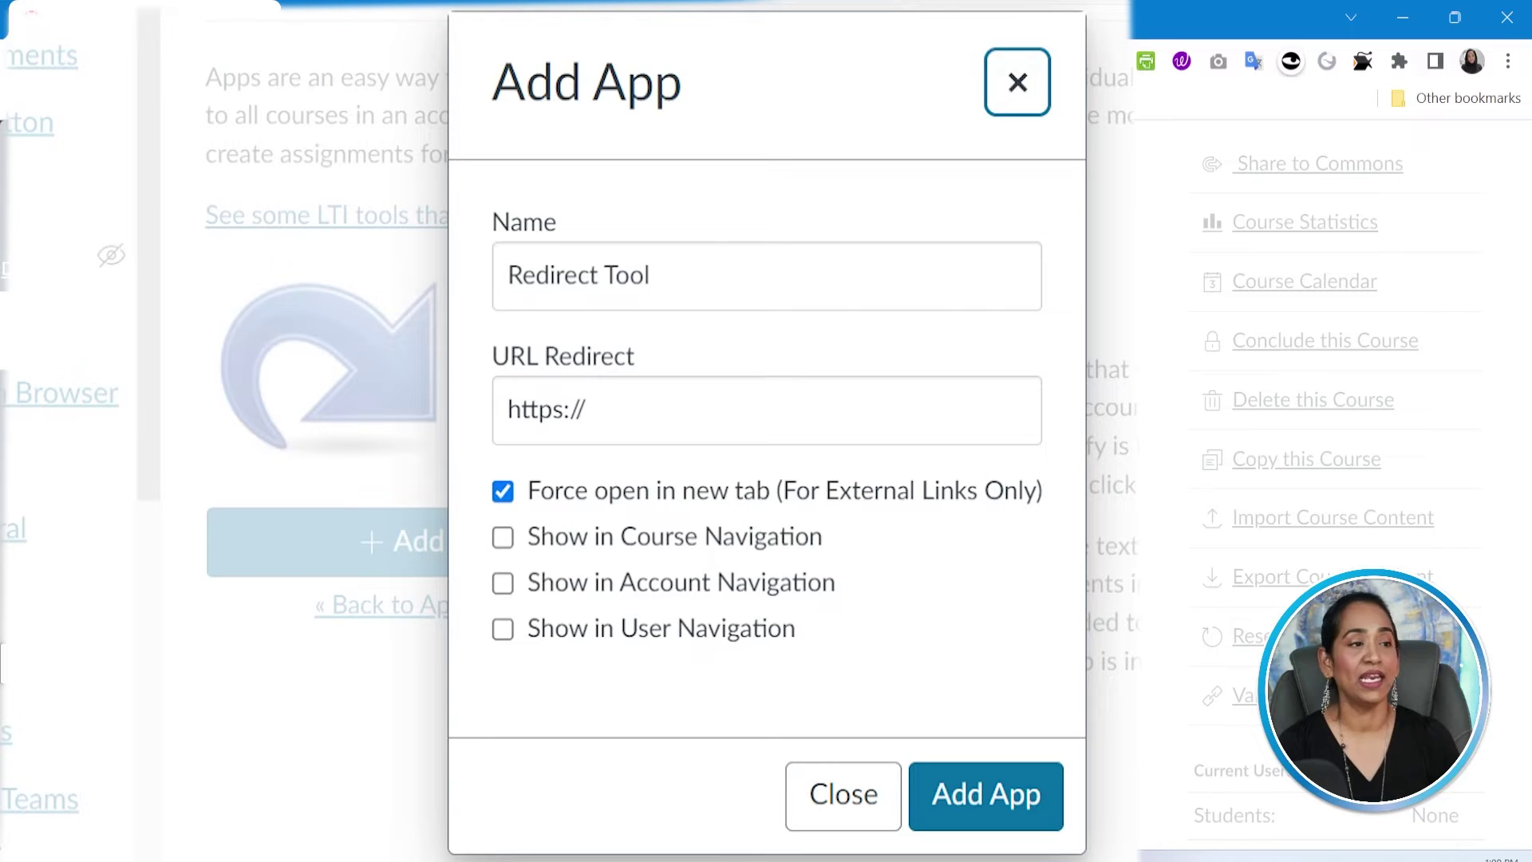
click(652, 275)
drag(508, 275, 604, 274)
click(652, 275)
key(BackSpace)
key(BackSpace)
key(BackSpace)
key(BackSpace)
key(BackSpace)
key(BackSpace)
key(BackSpace)
key(BackSpace)
key(BackSpace)
key(BackSpace)
key(BackSpace)
key(BackSpace)
key(BackSpace)
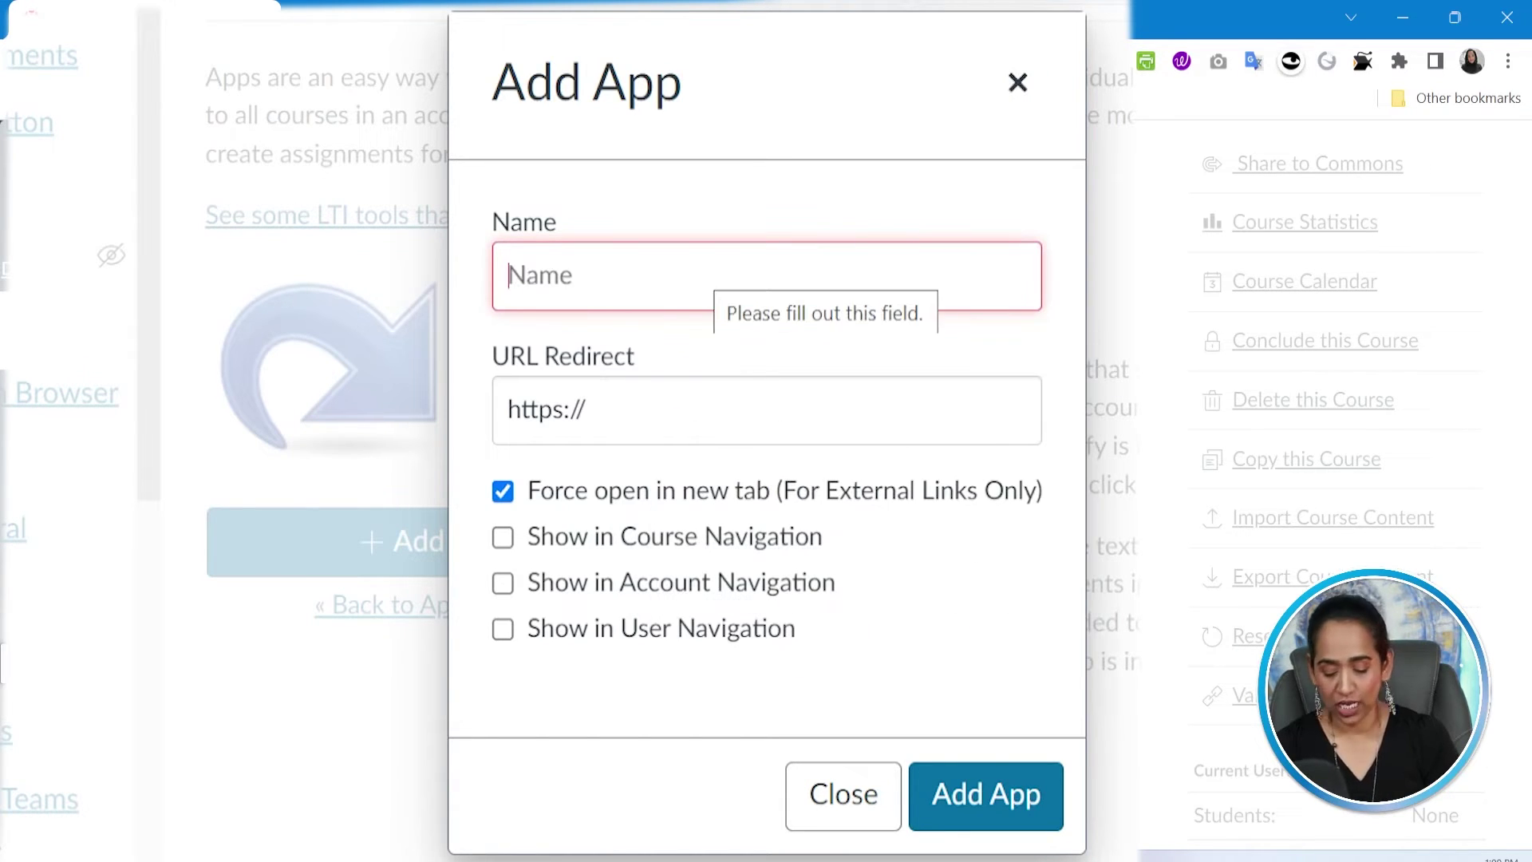
text(hesis Calculator)
click(766, 366)
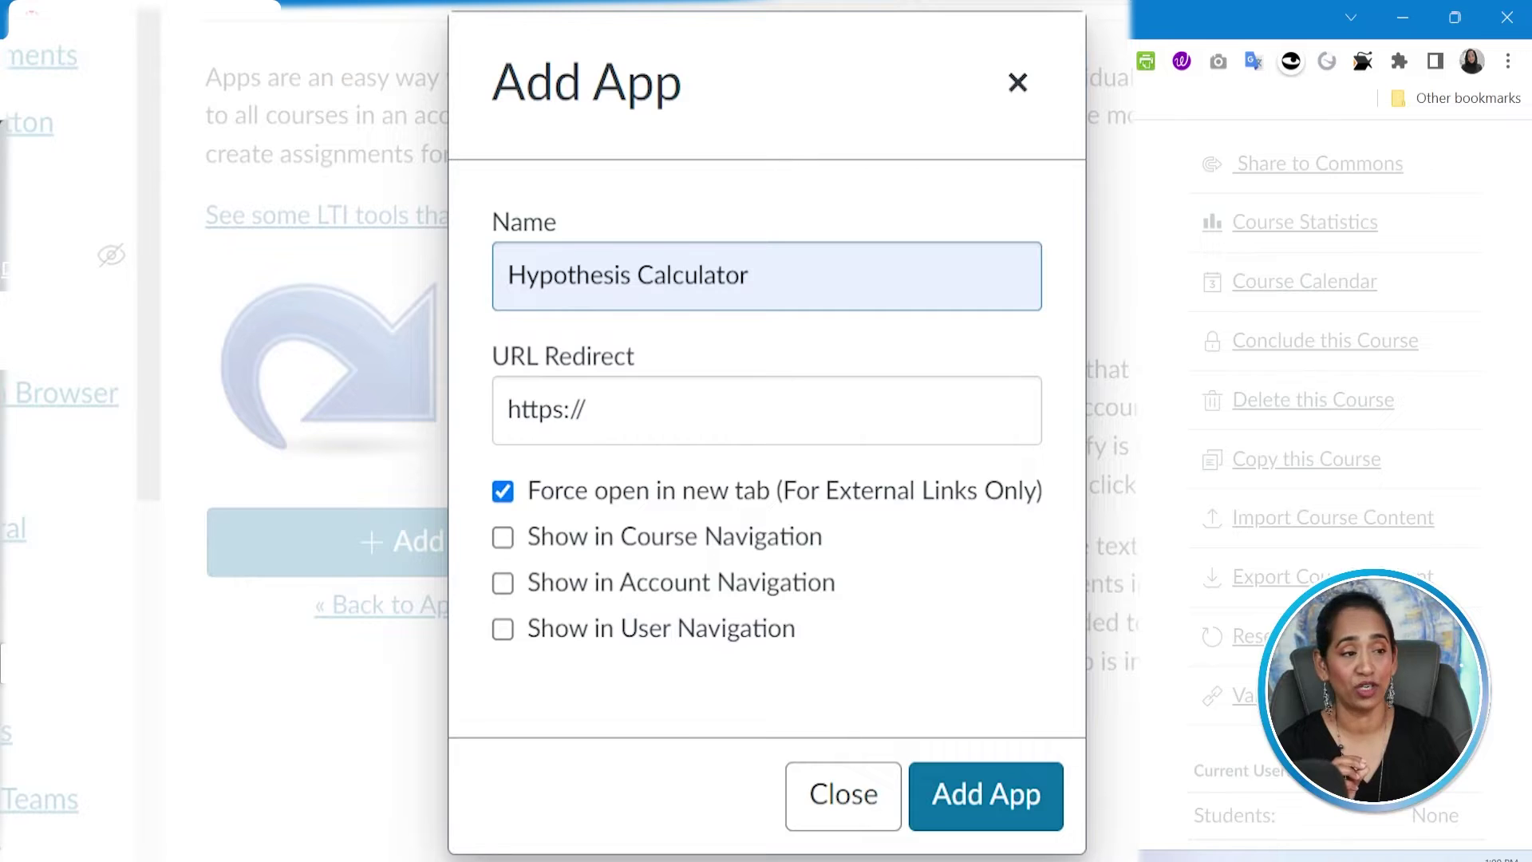
Paste the Desmos calculator address as the URL, show it in Course Navigation, and add the app
click(590, 410)
key(BackSpace)
key(BackSpace)
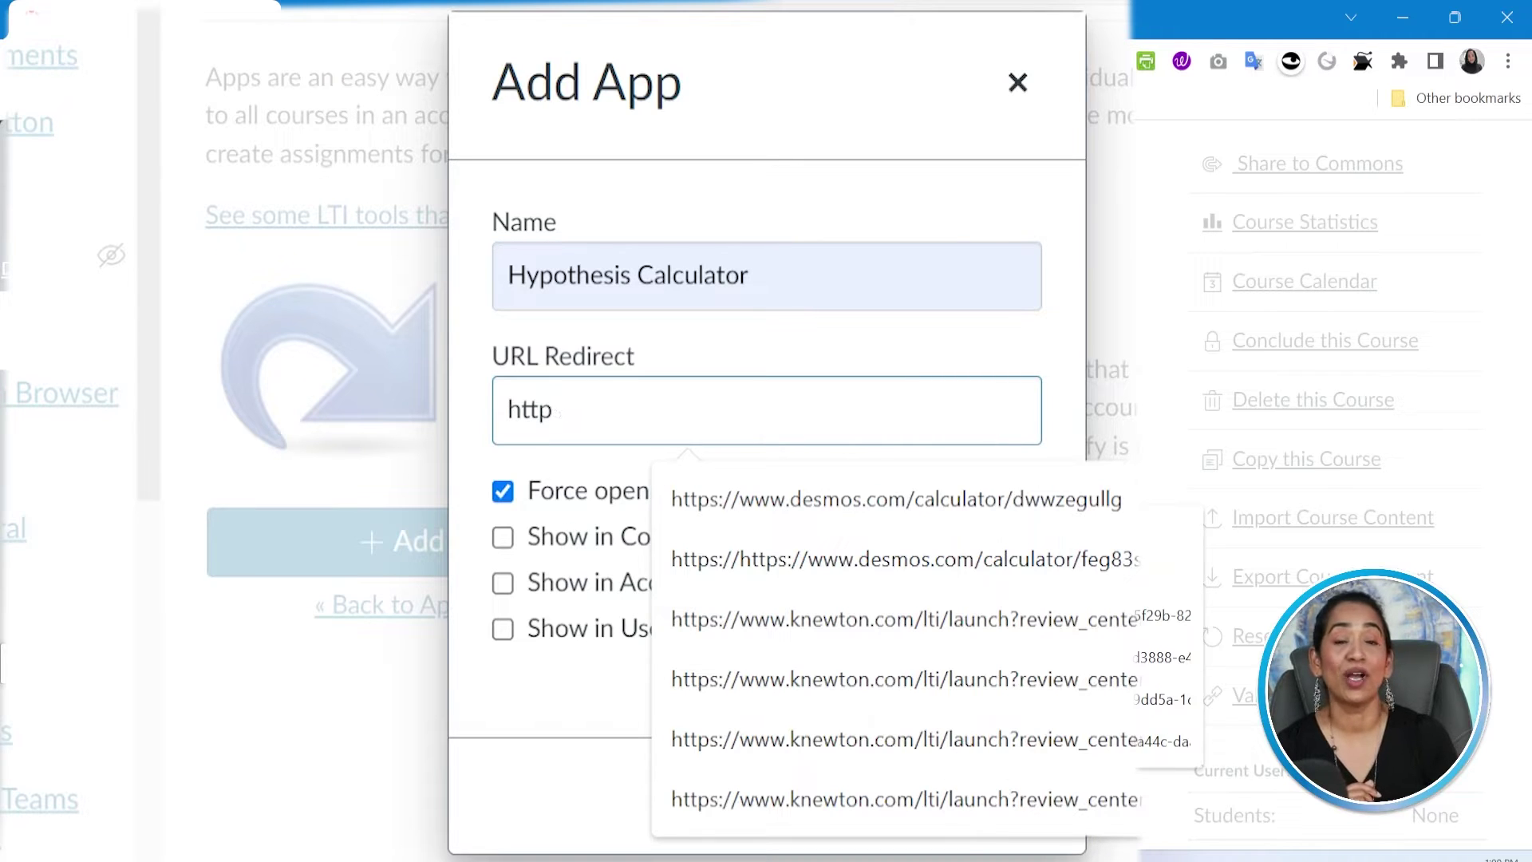
key(BackSpace)
key(BackSpace)
key(BackSpace)
key(BackSpace)
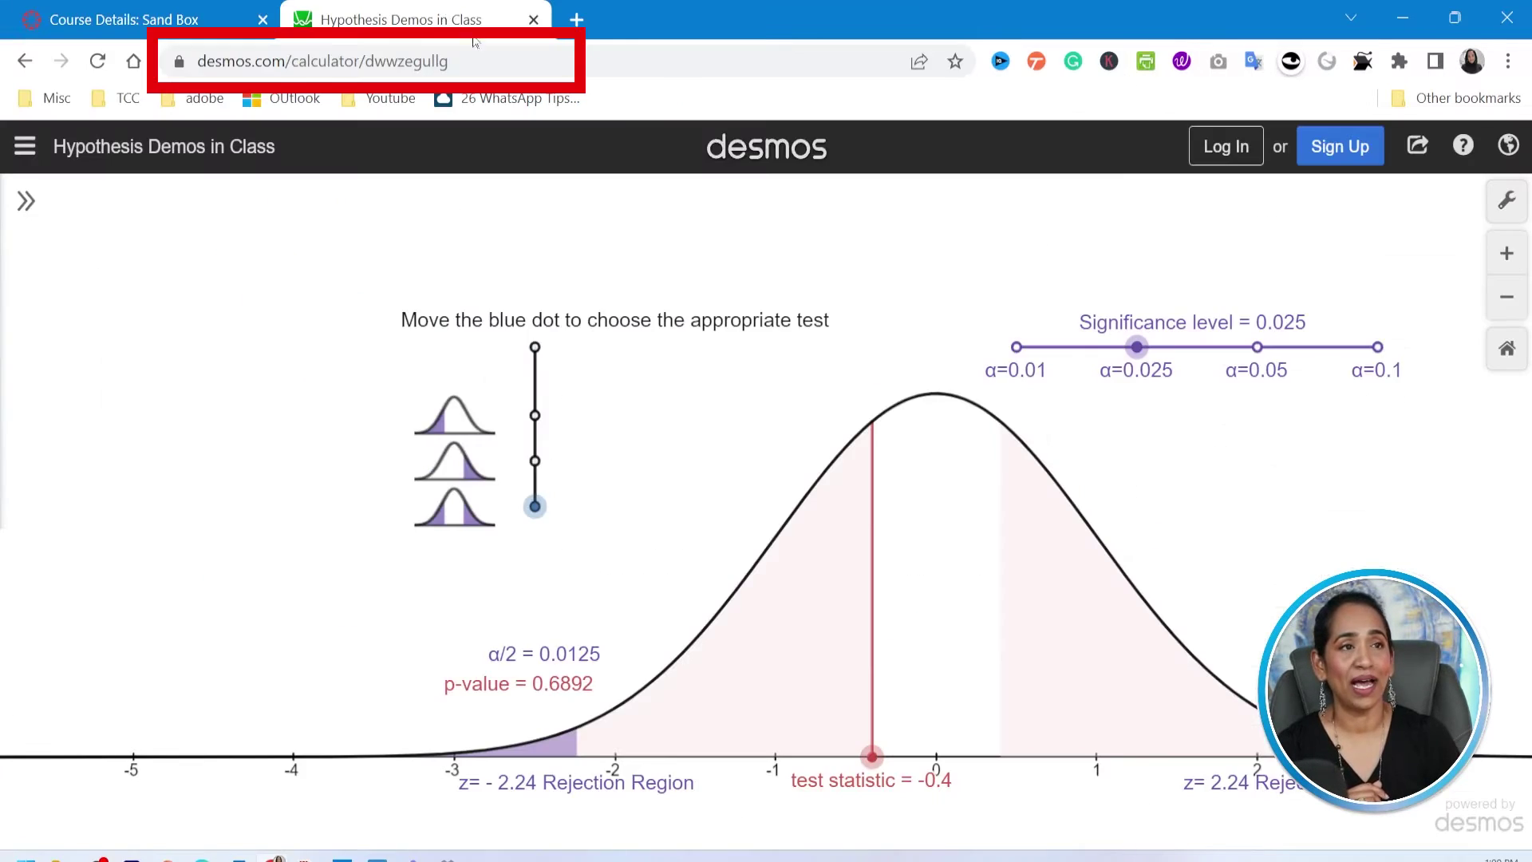
key(ctrl+l)
key(ctrl+c)
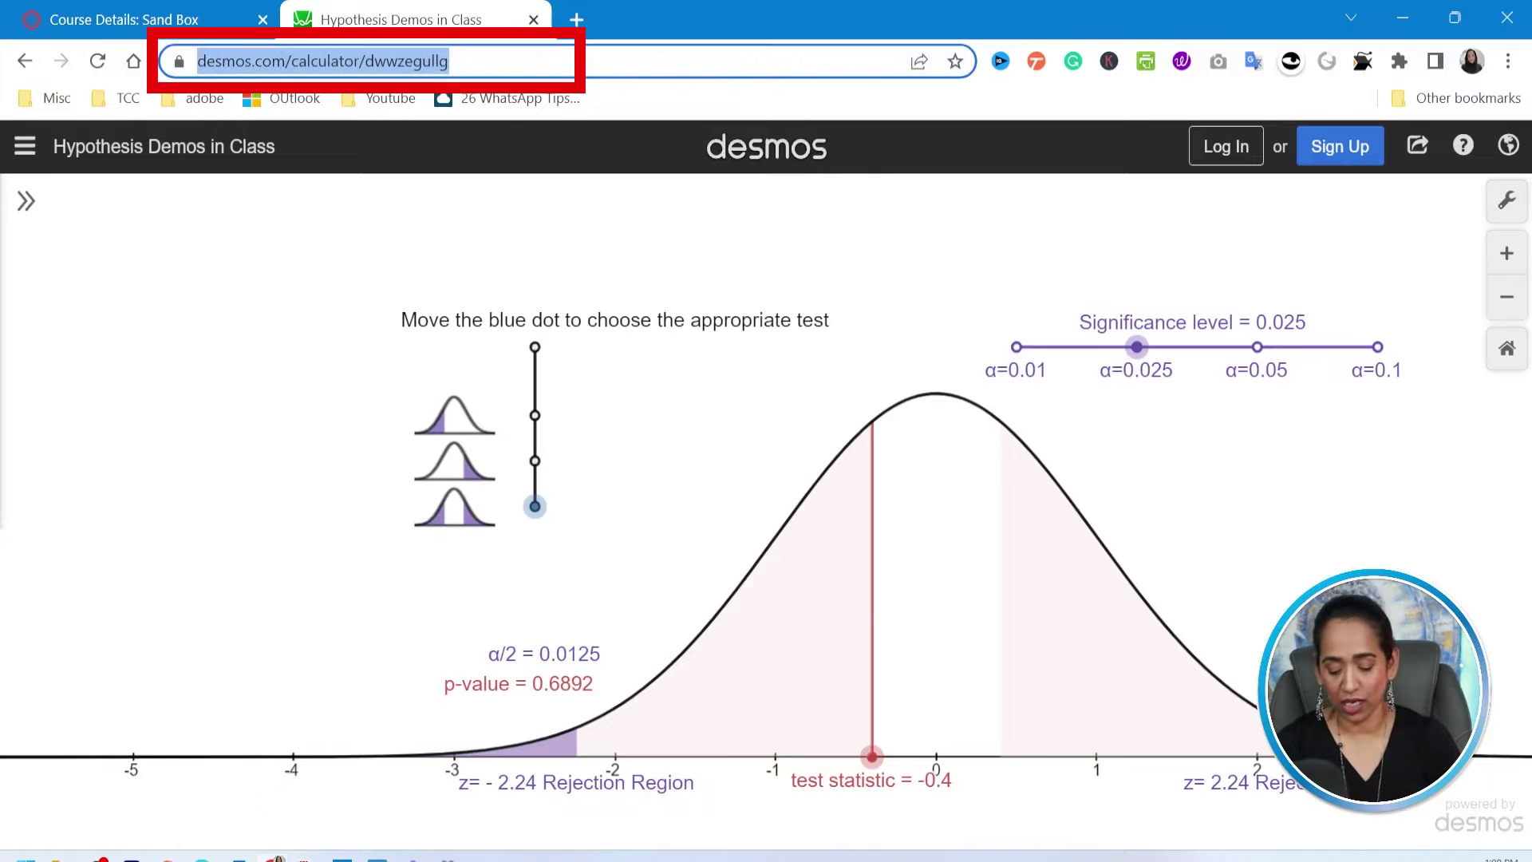
click(180, 20)
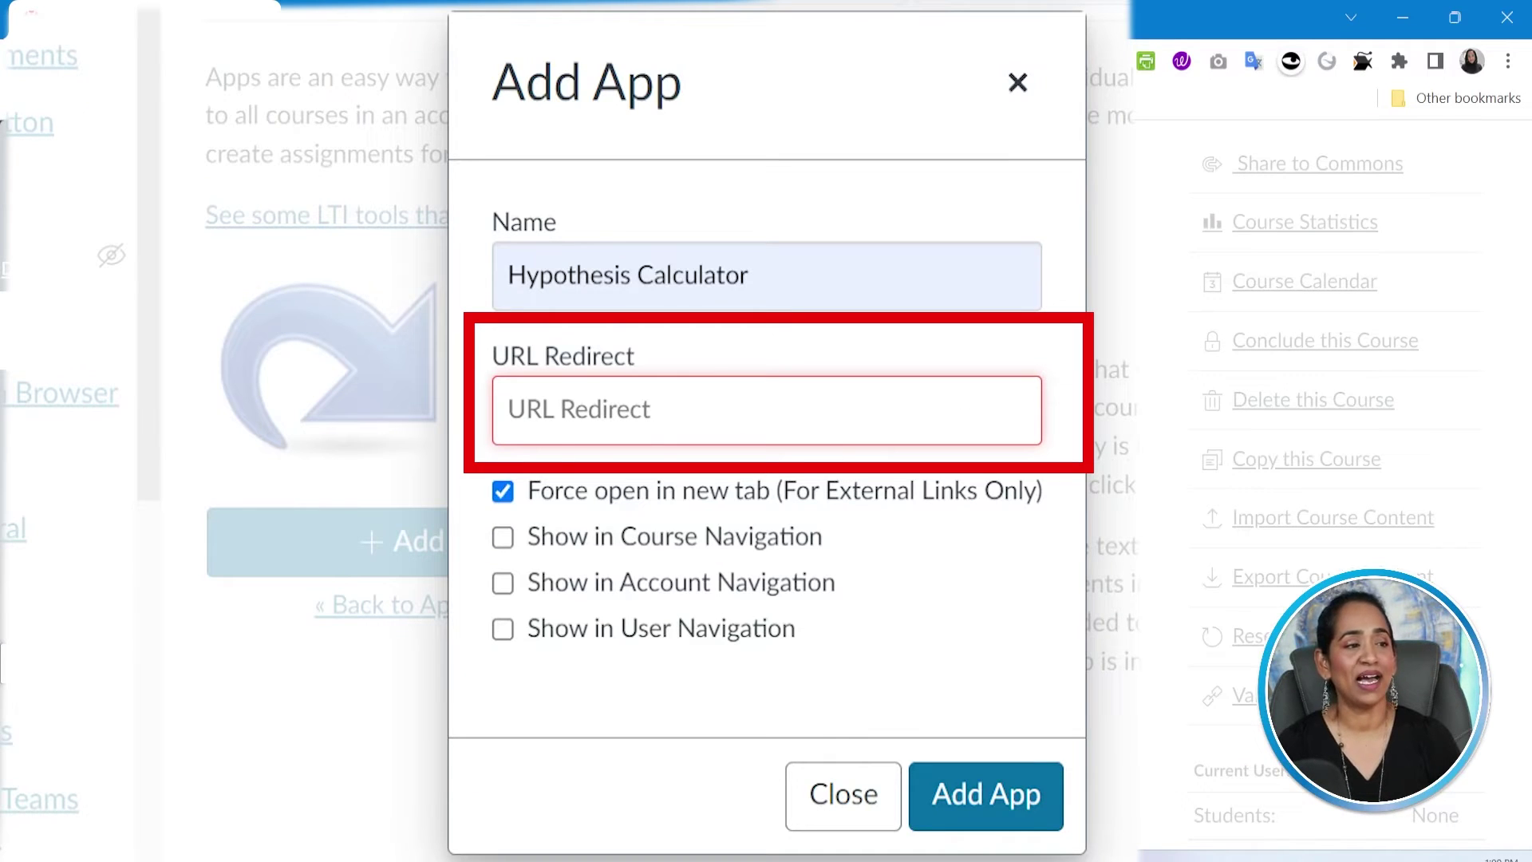
key(ctrl+v)
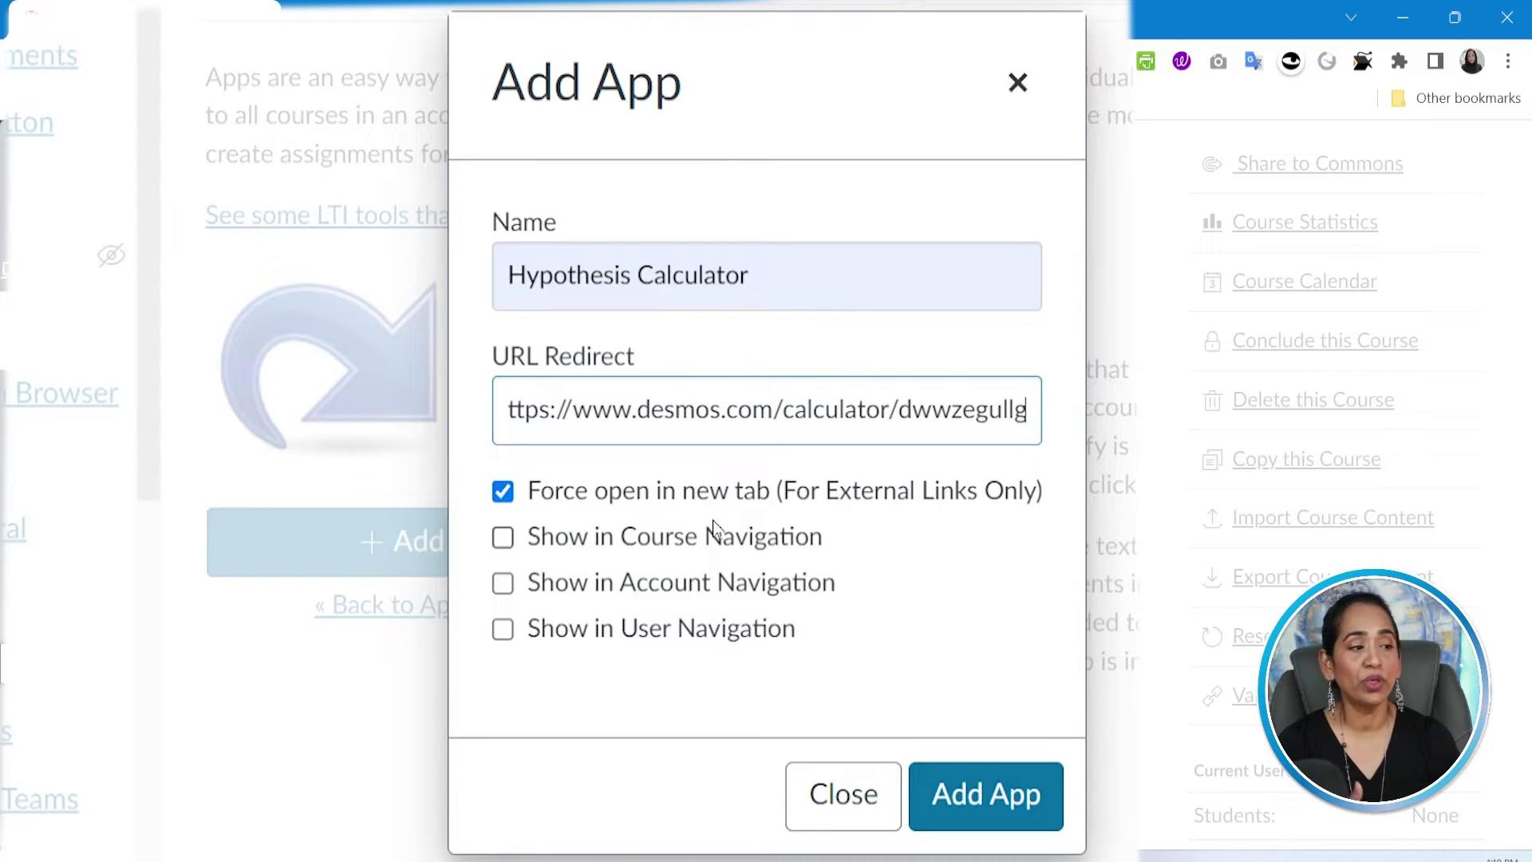
click(504, 539)
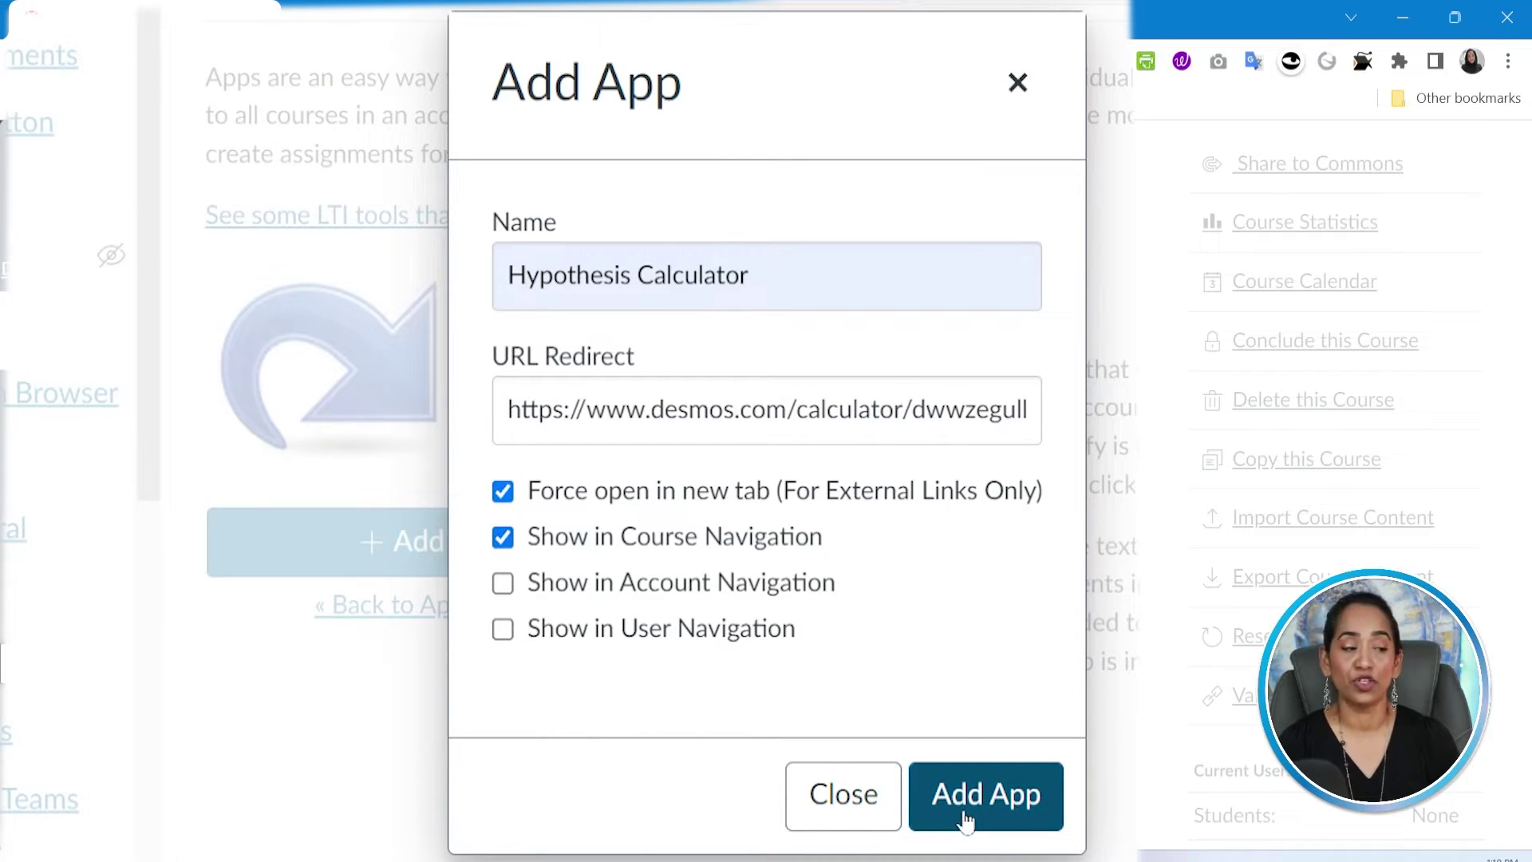
click(966, 816)
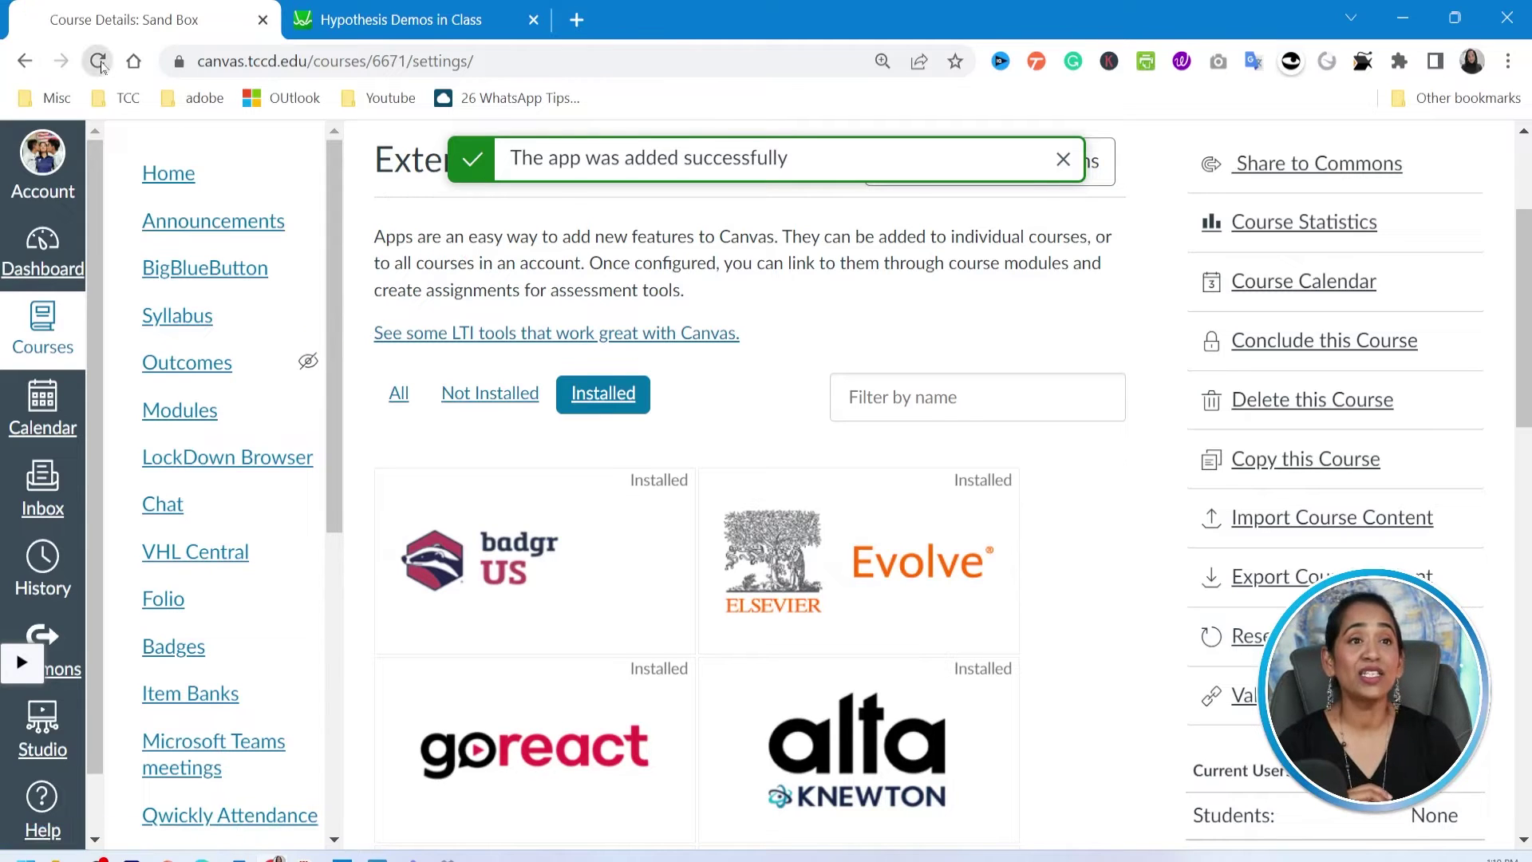
On the Navigation settings, drag Hypothesis Calculator directly below Home and save the order
click(97, 62)
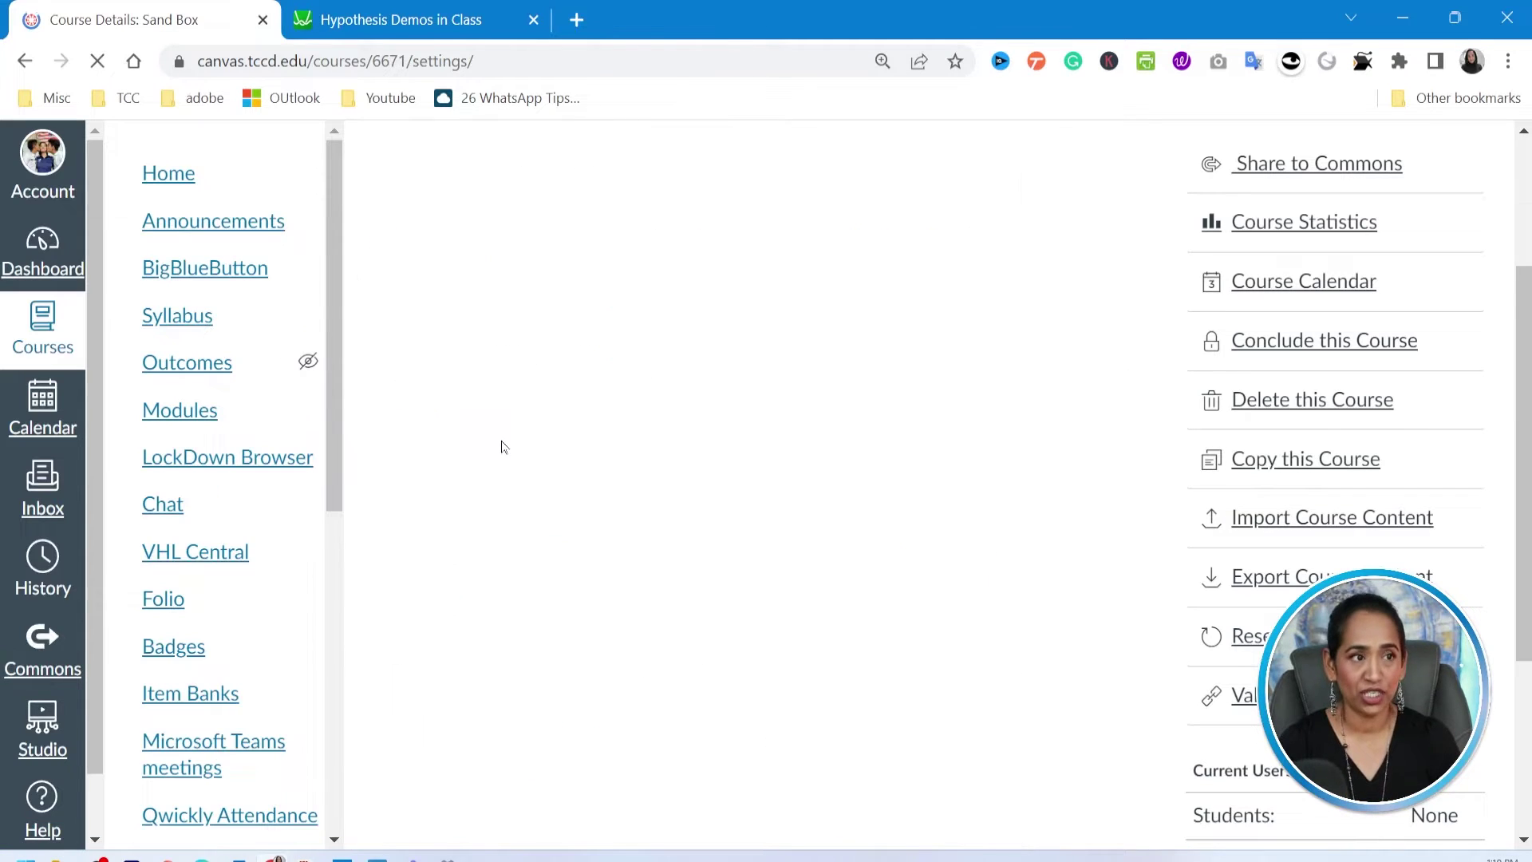
scroll(721, 444, up, 3)
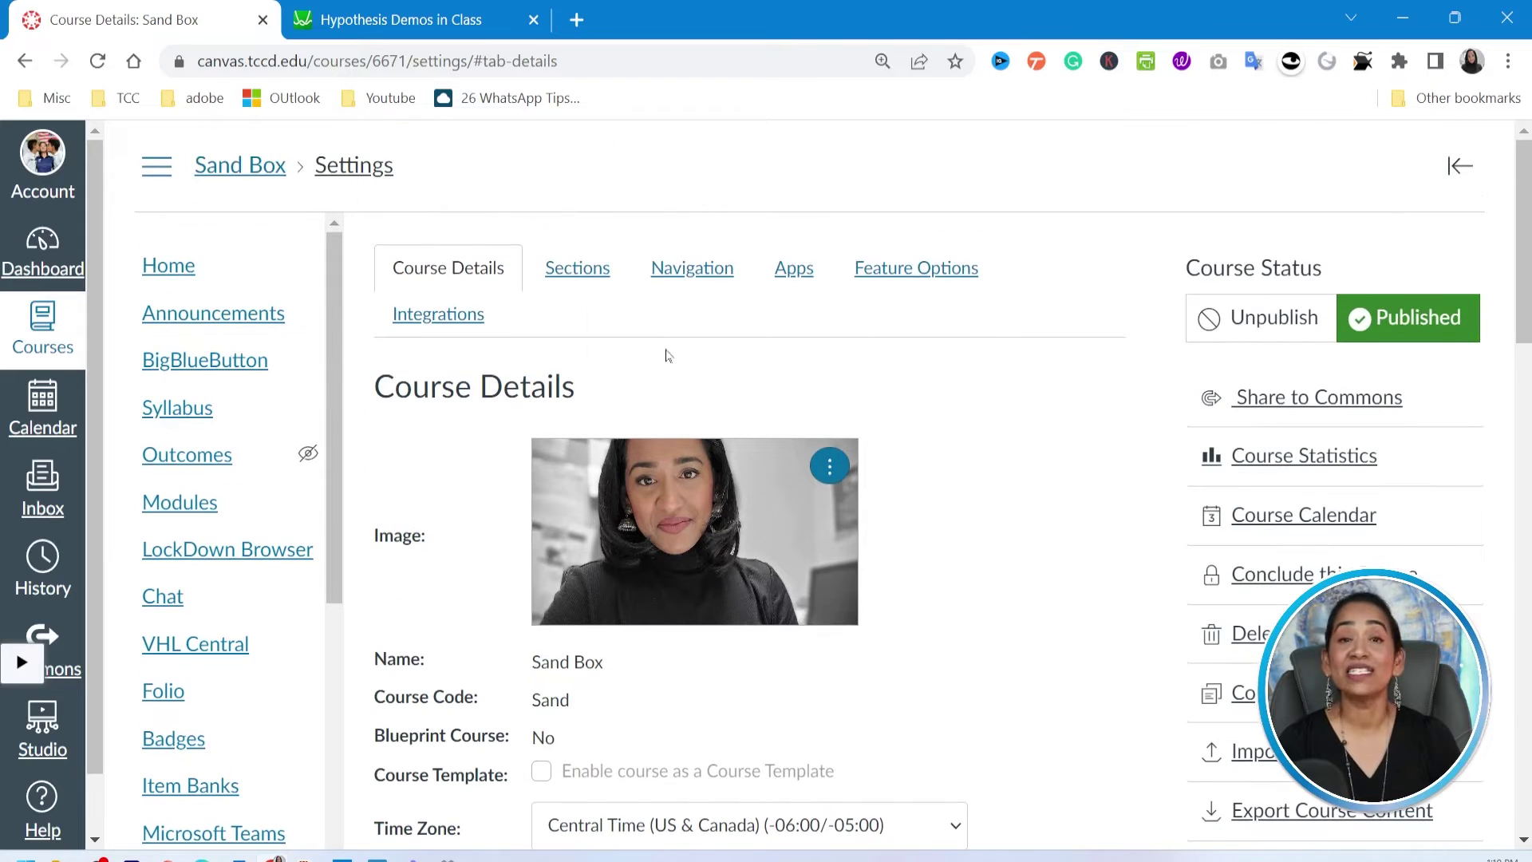
click(677, 286)
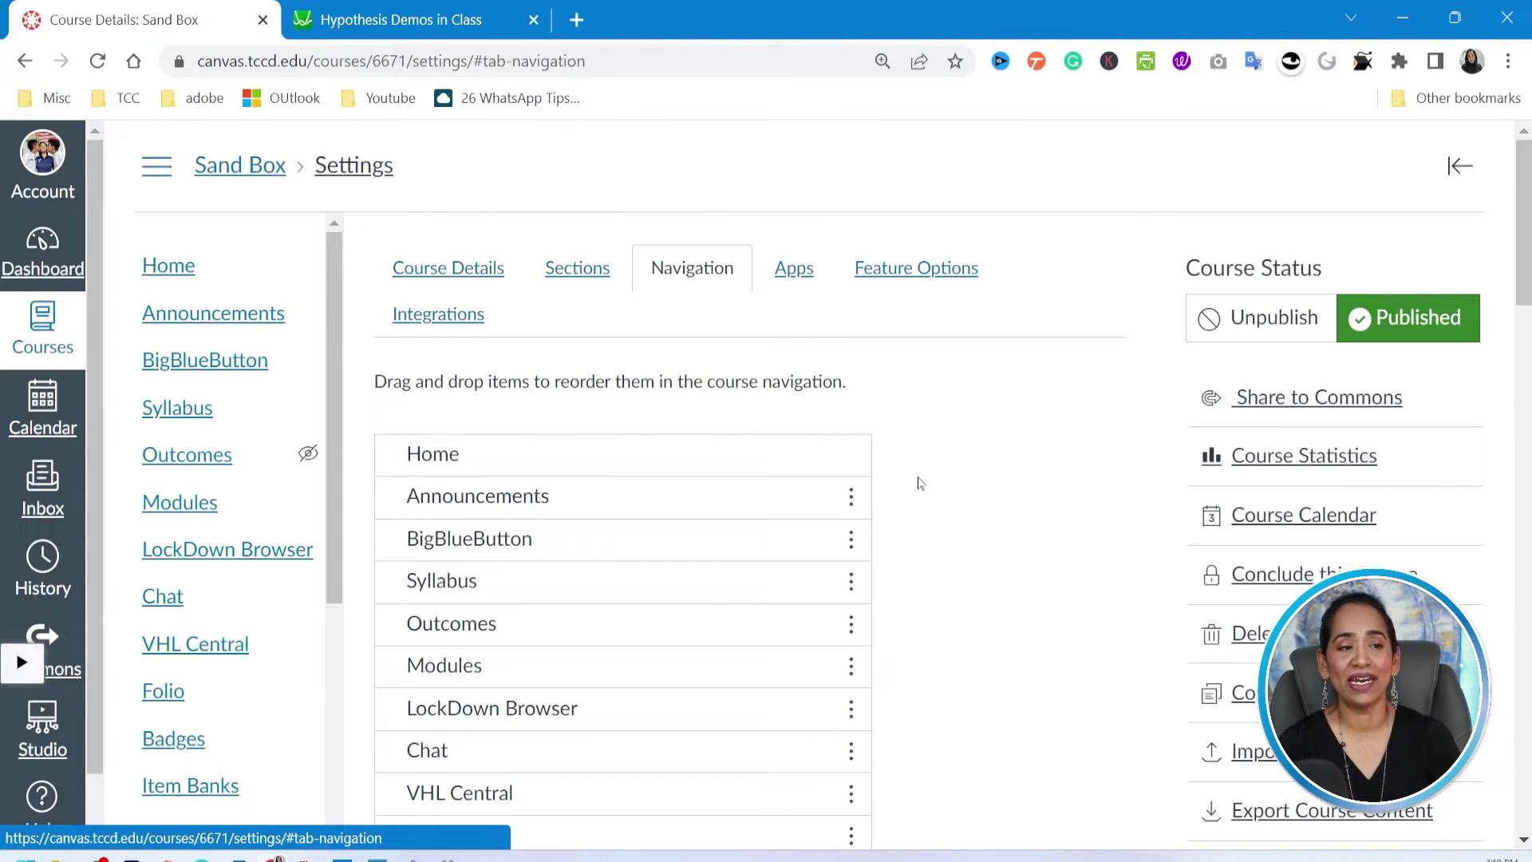
scroll(921, 482, down, 6)
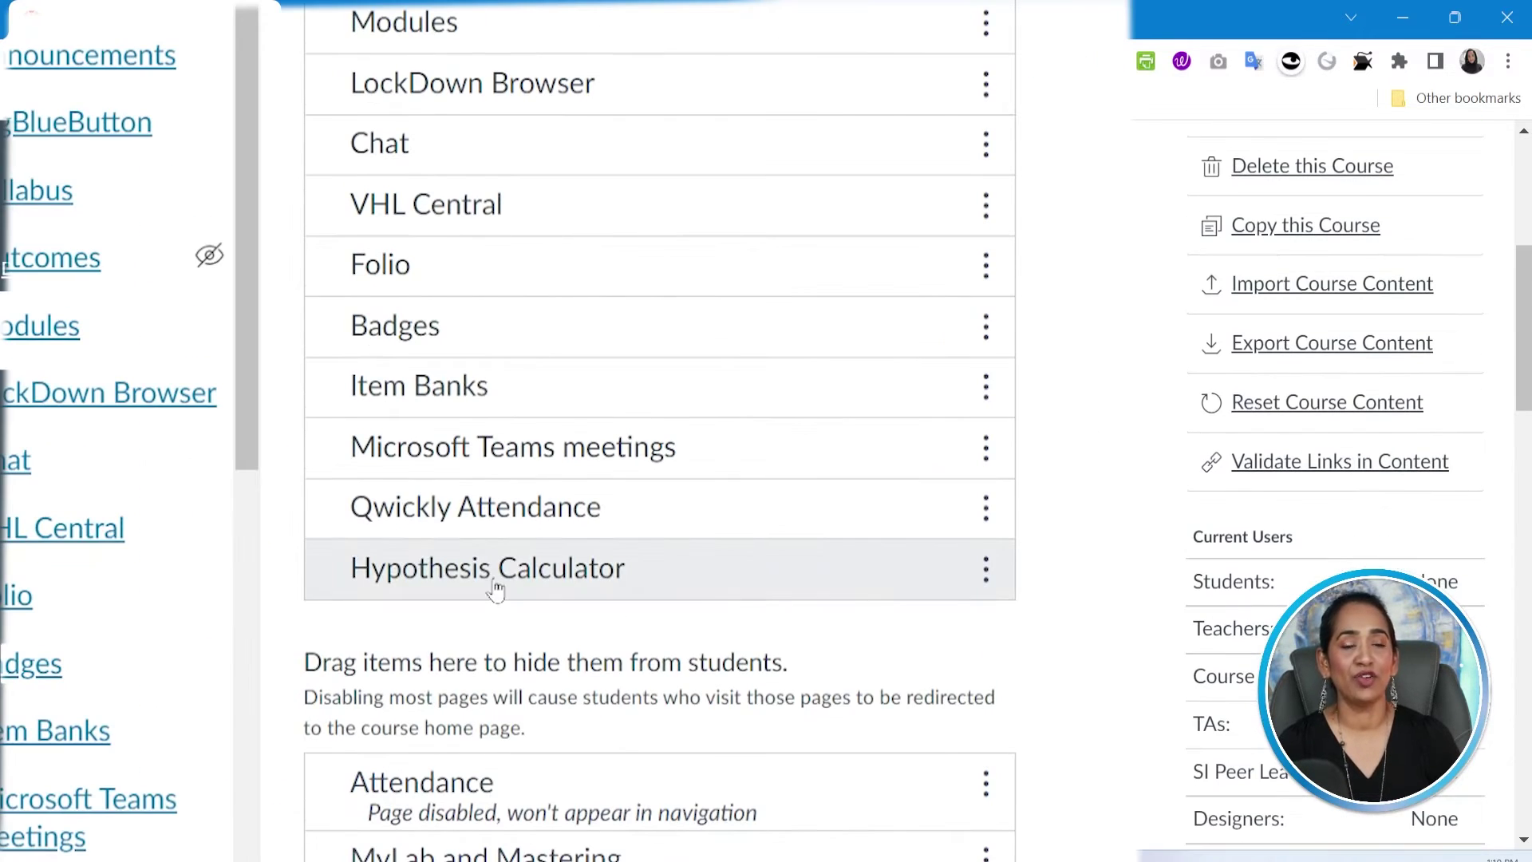
scroll(495, 590, down, 2)
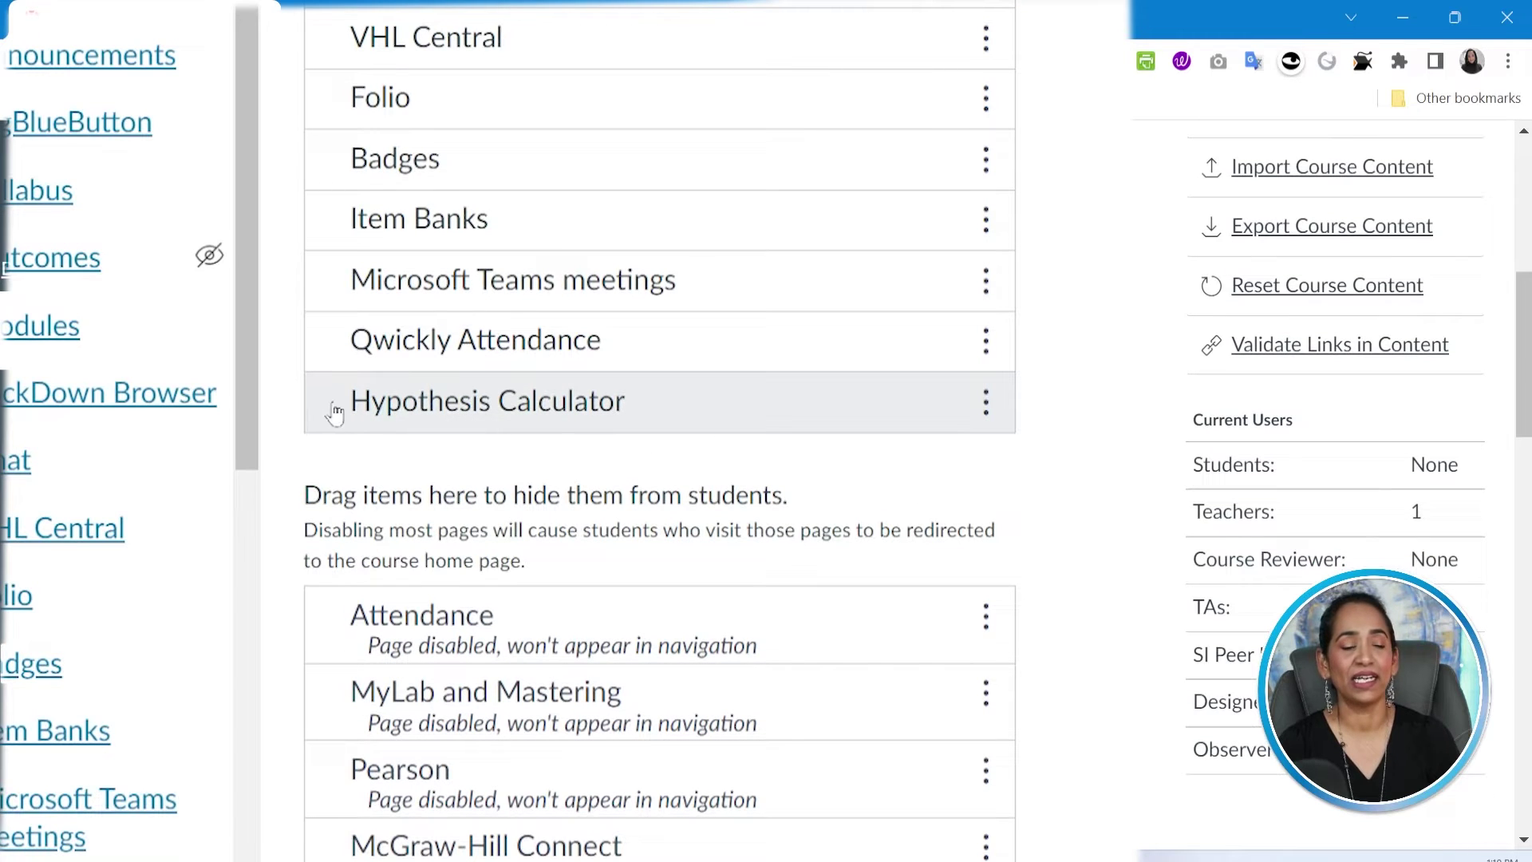
drag(343, 415, 532, 281)
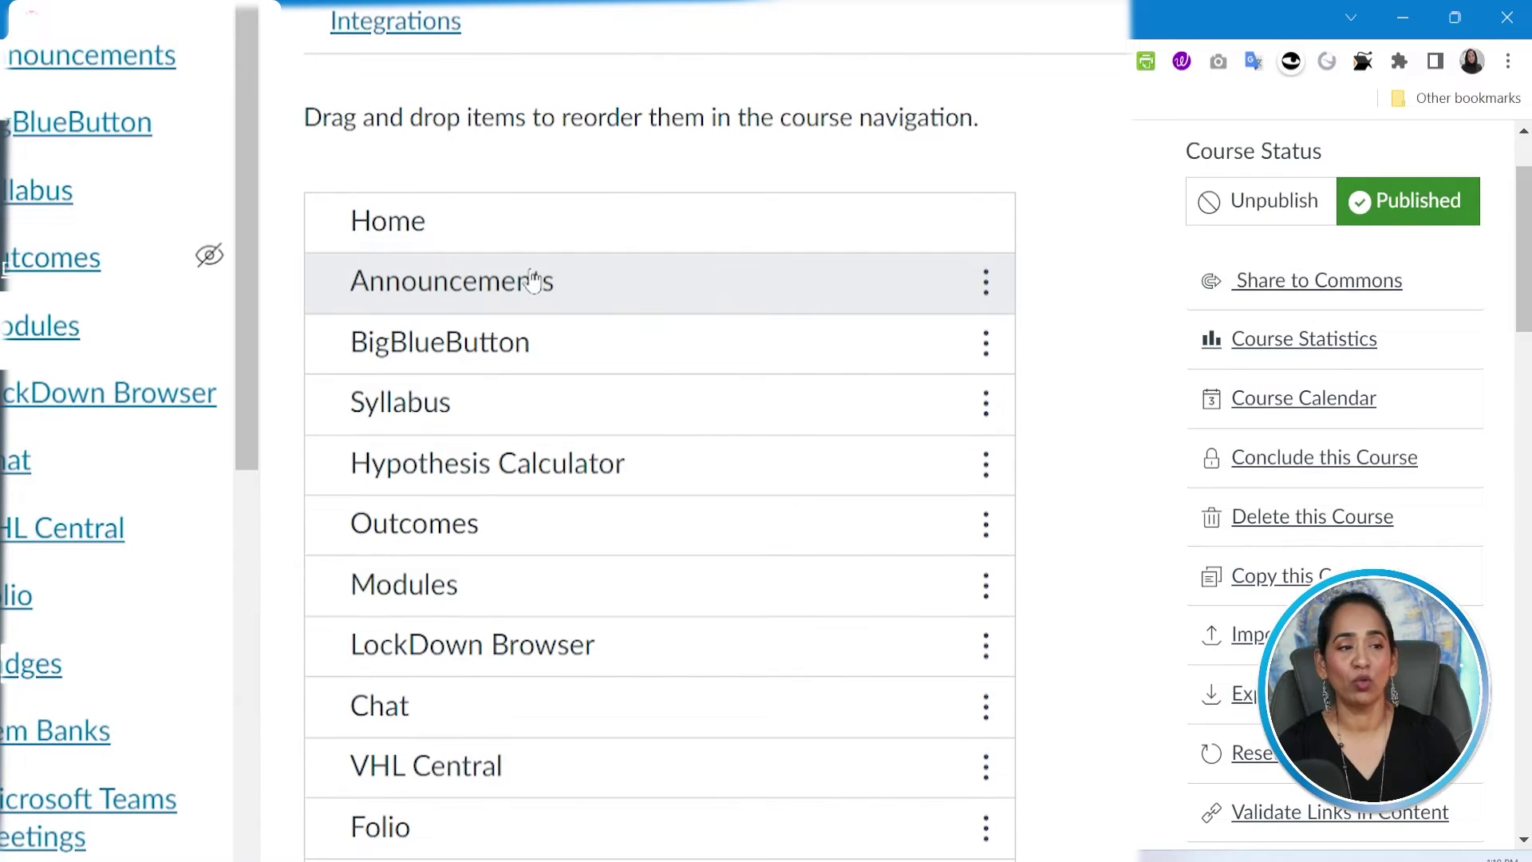
drag(336, 483, 356, 275)
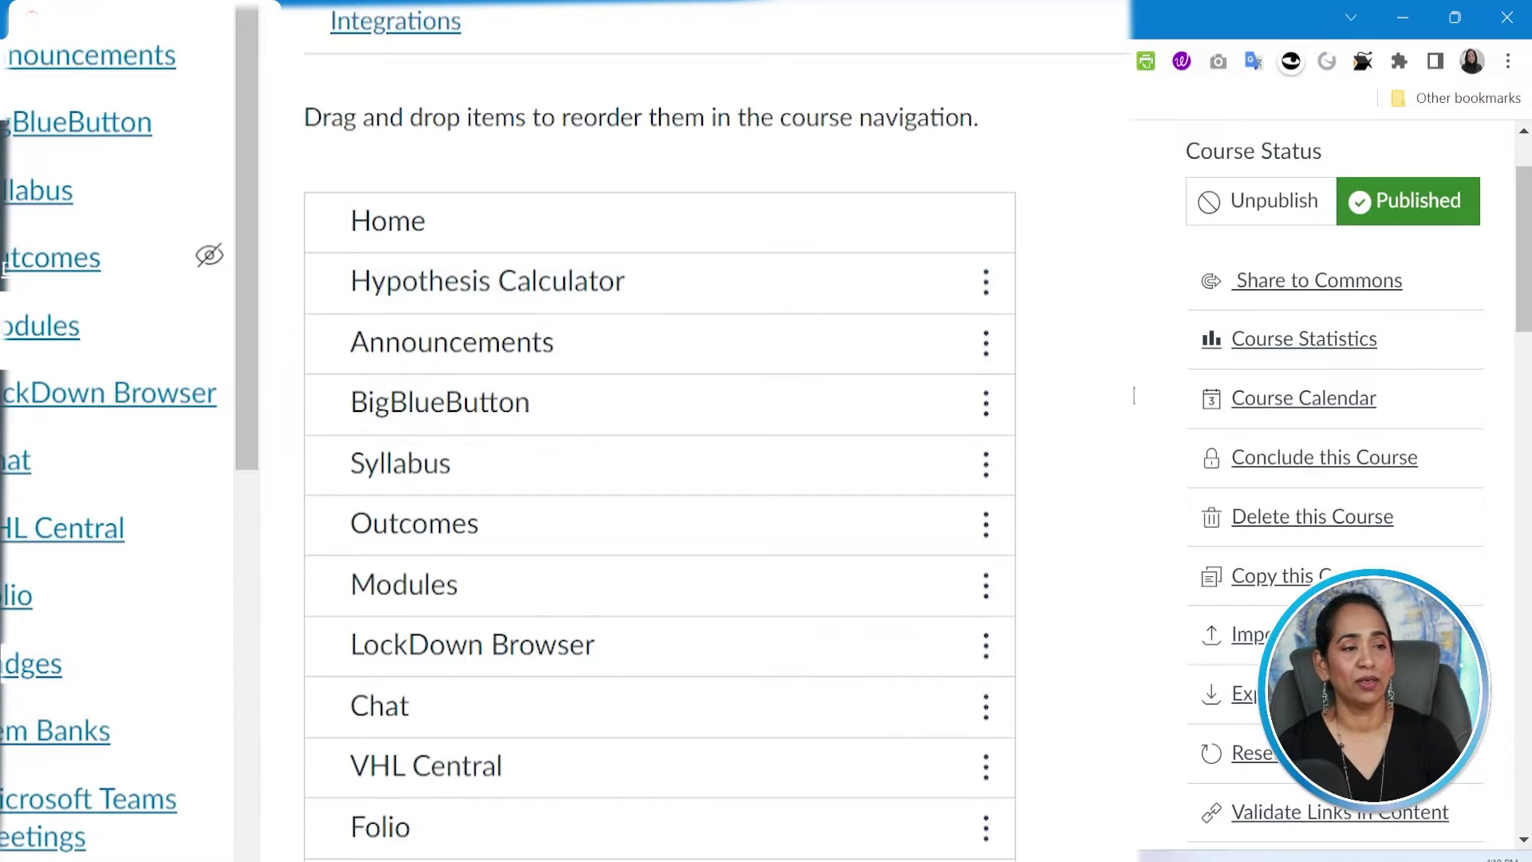
scroll(1133, 395, down, 20)
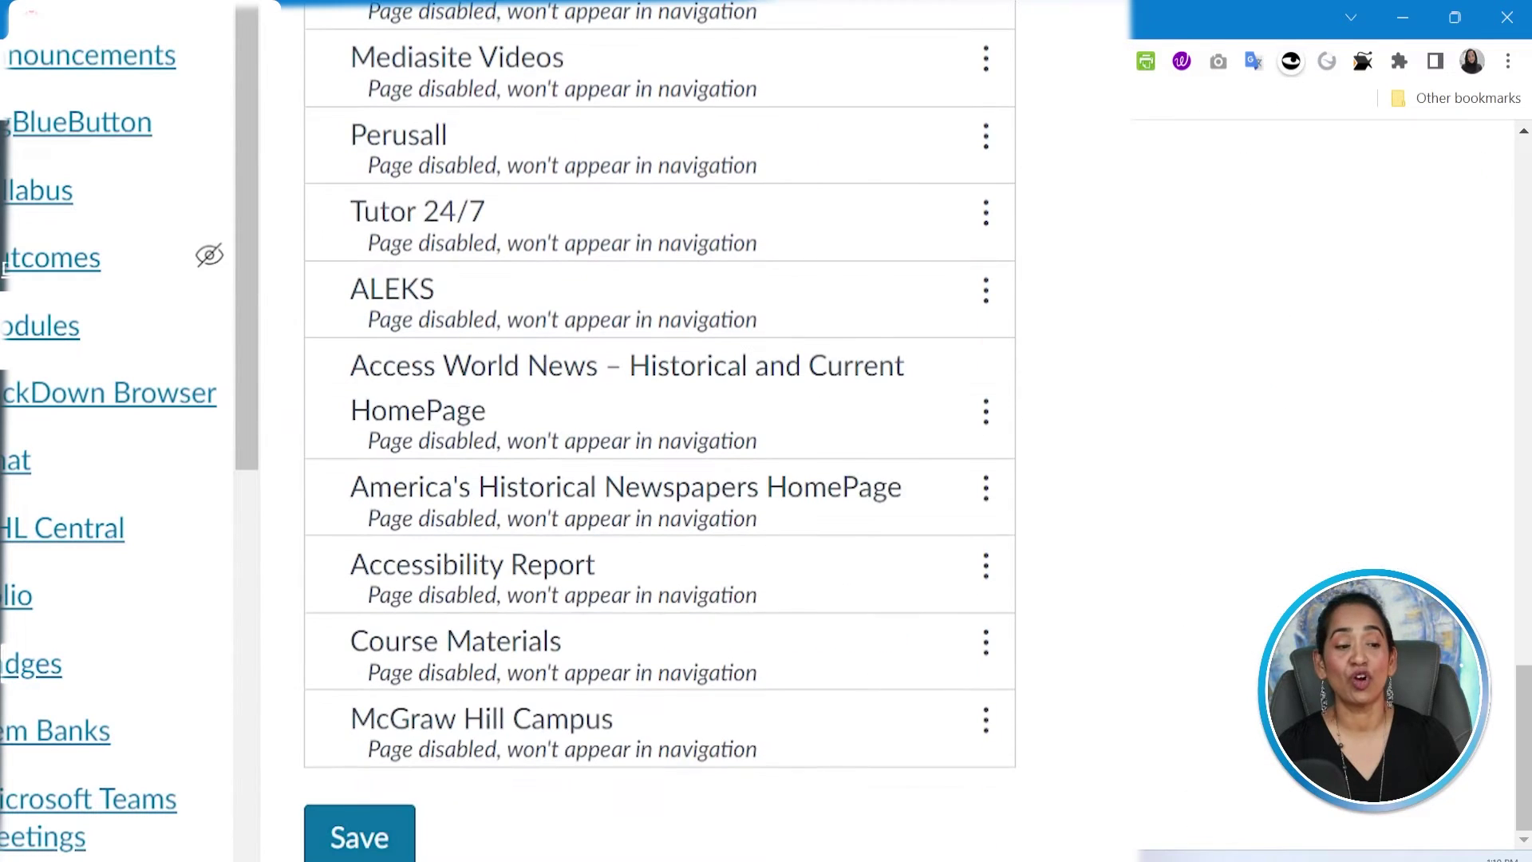
click(355, 847)
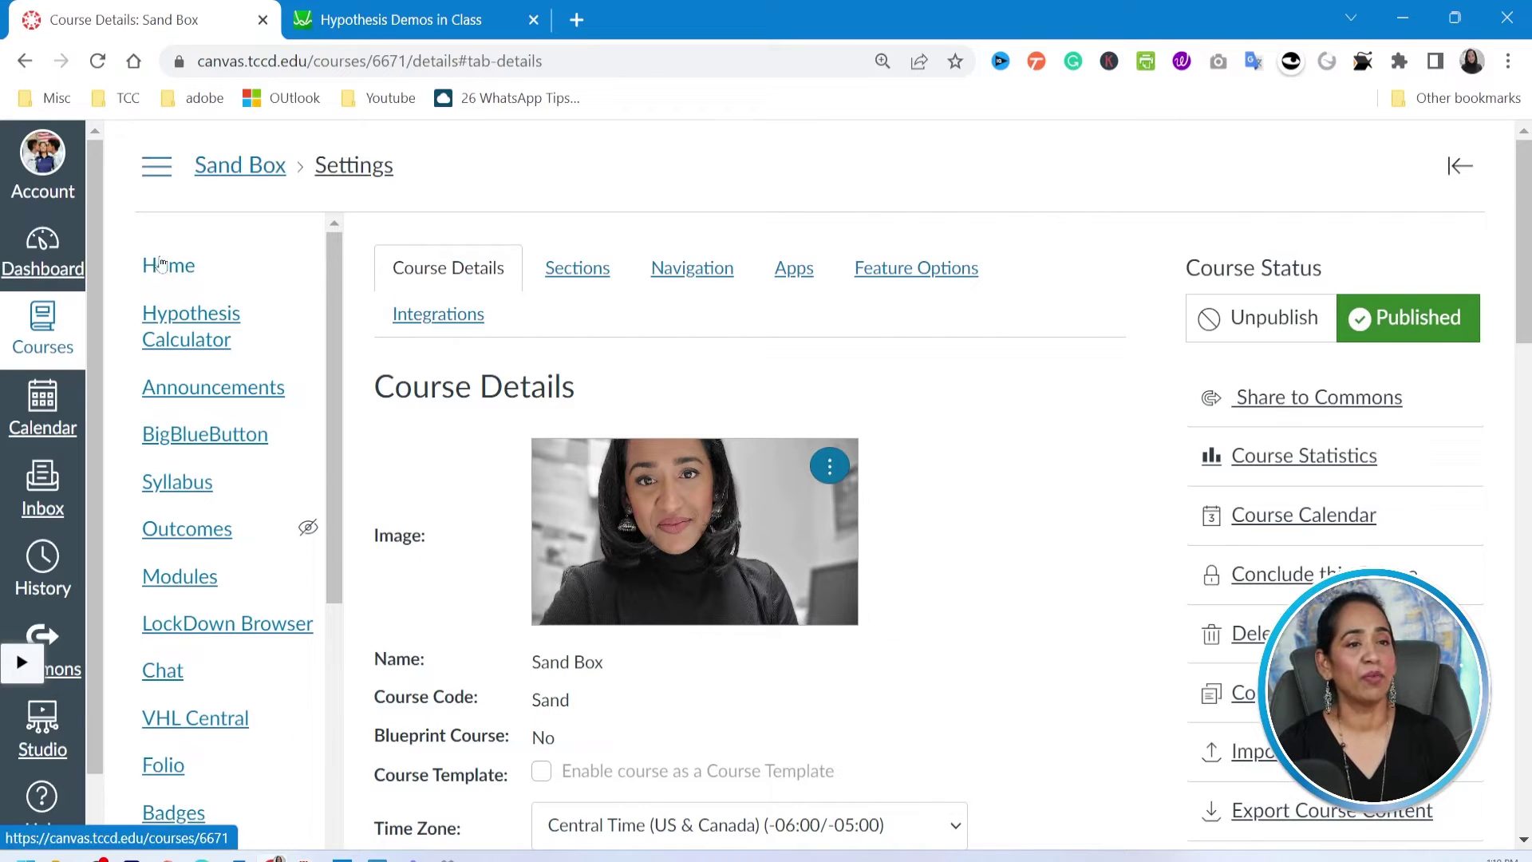
From Home in Student View, launch Hypothesis Calculator via Open in New Tab, then leave Student View
click(176, 264)
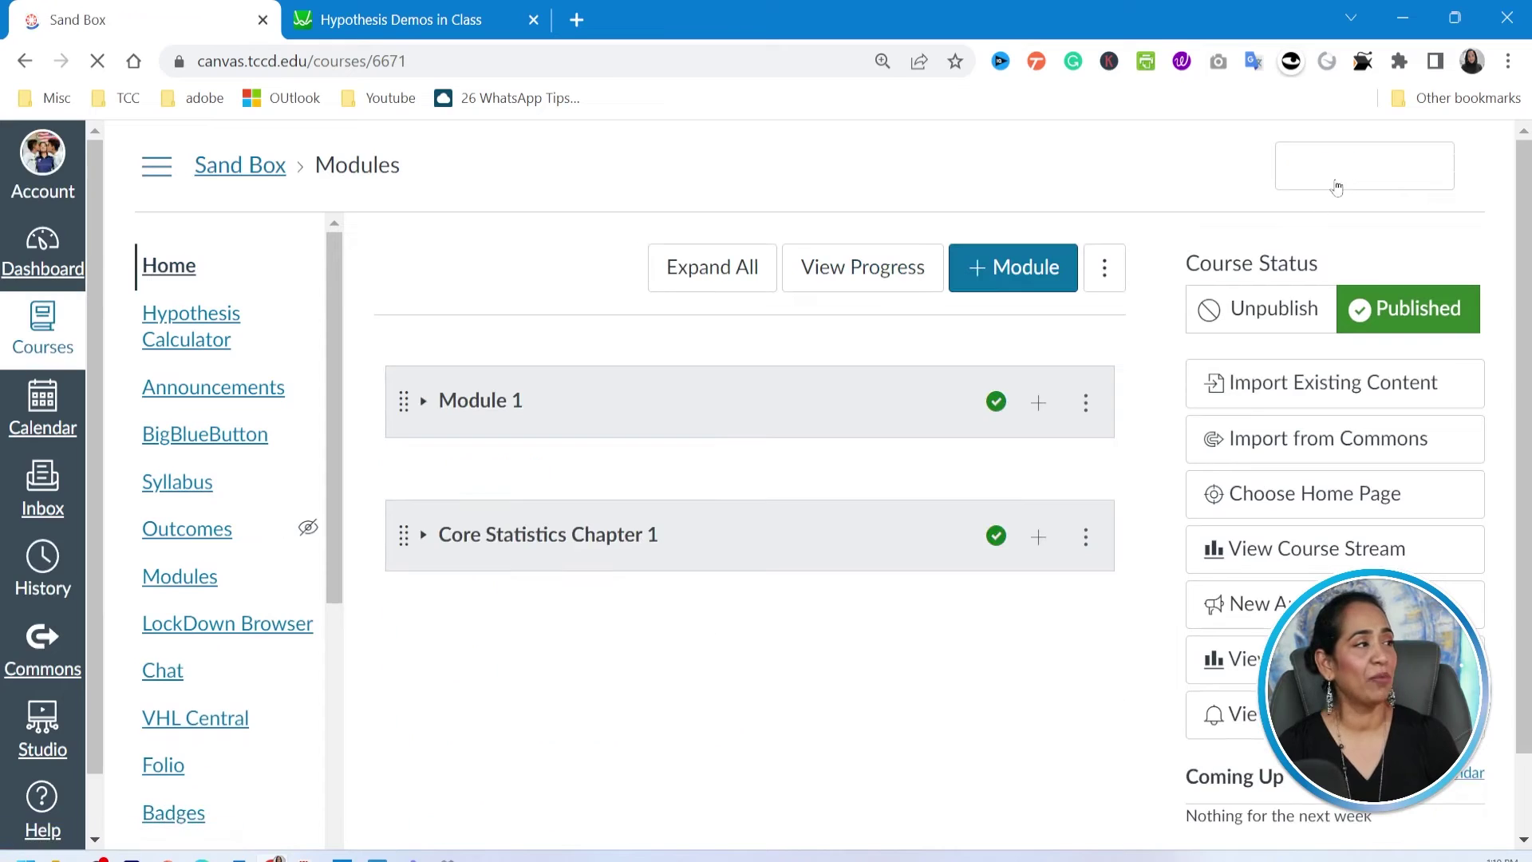
click(1343, 178)
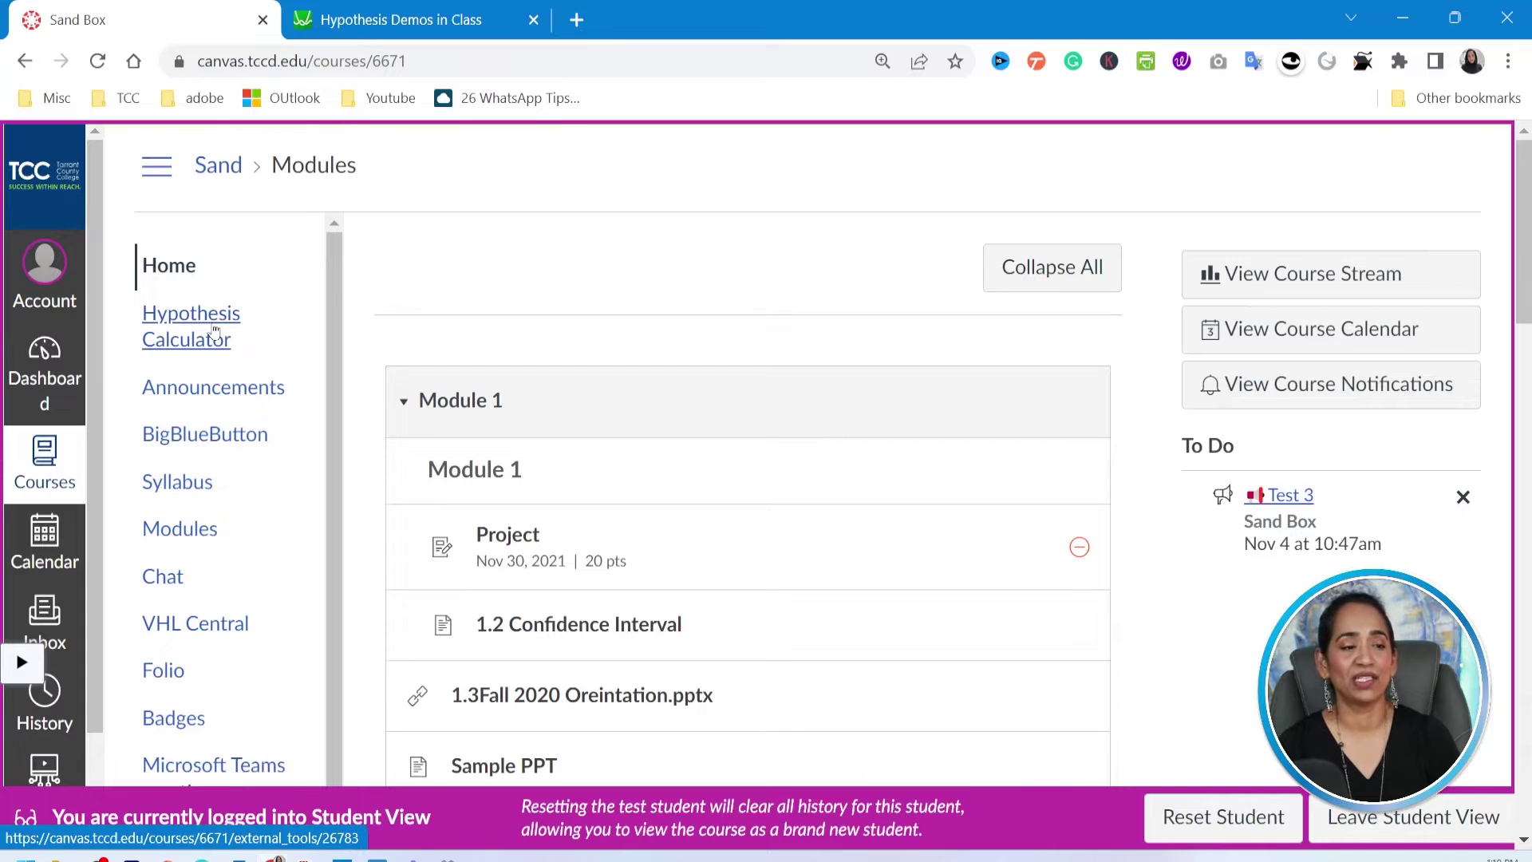
click(215, 332)
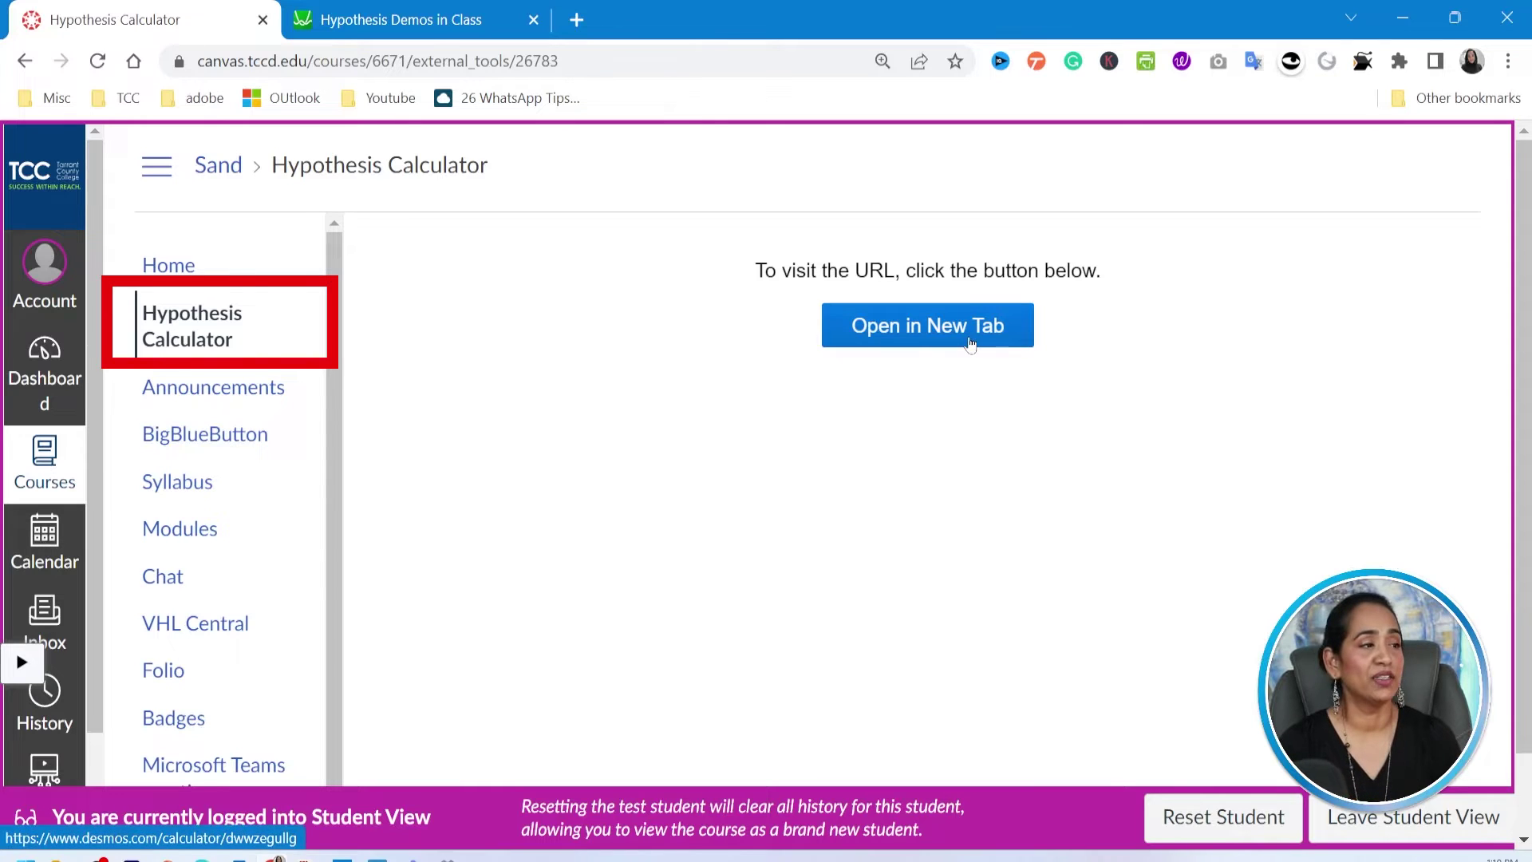
click(970, 342)
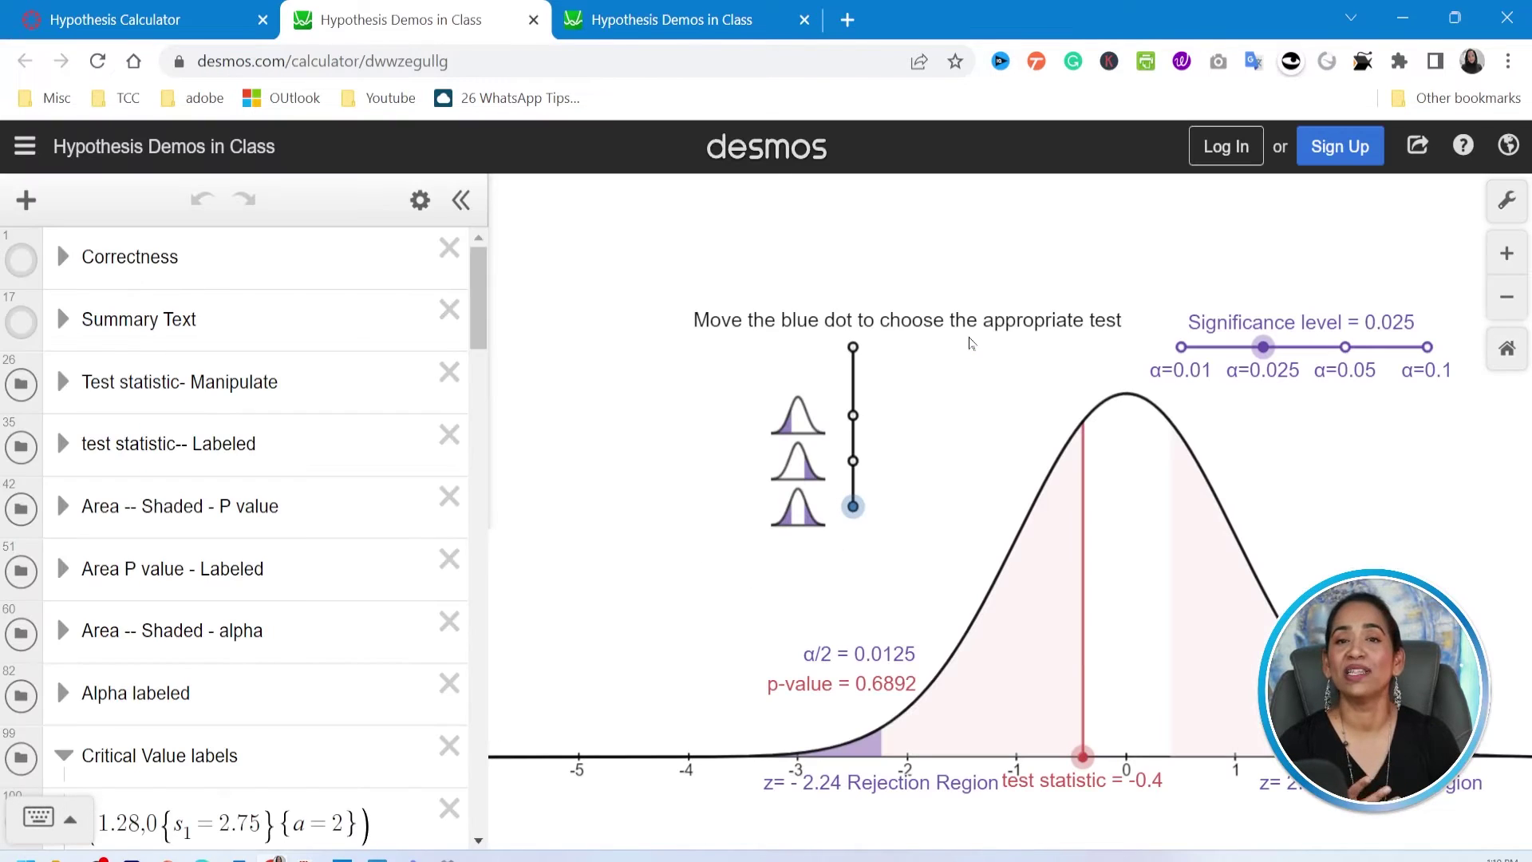
click(168, 19)
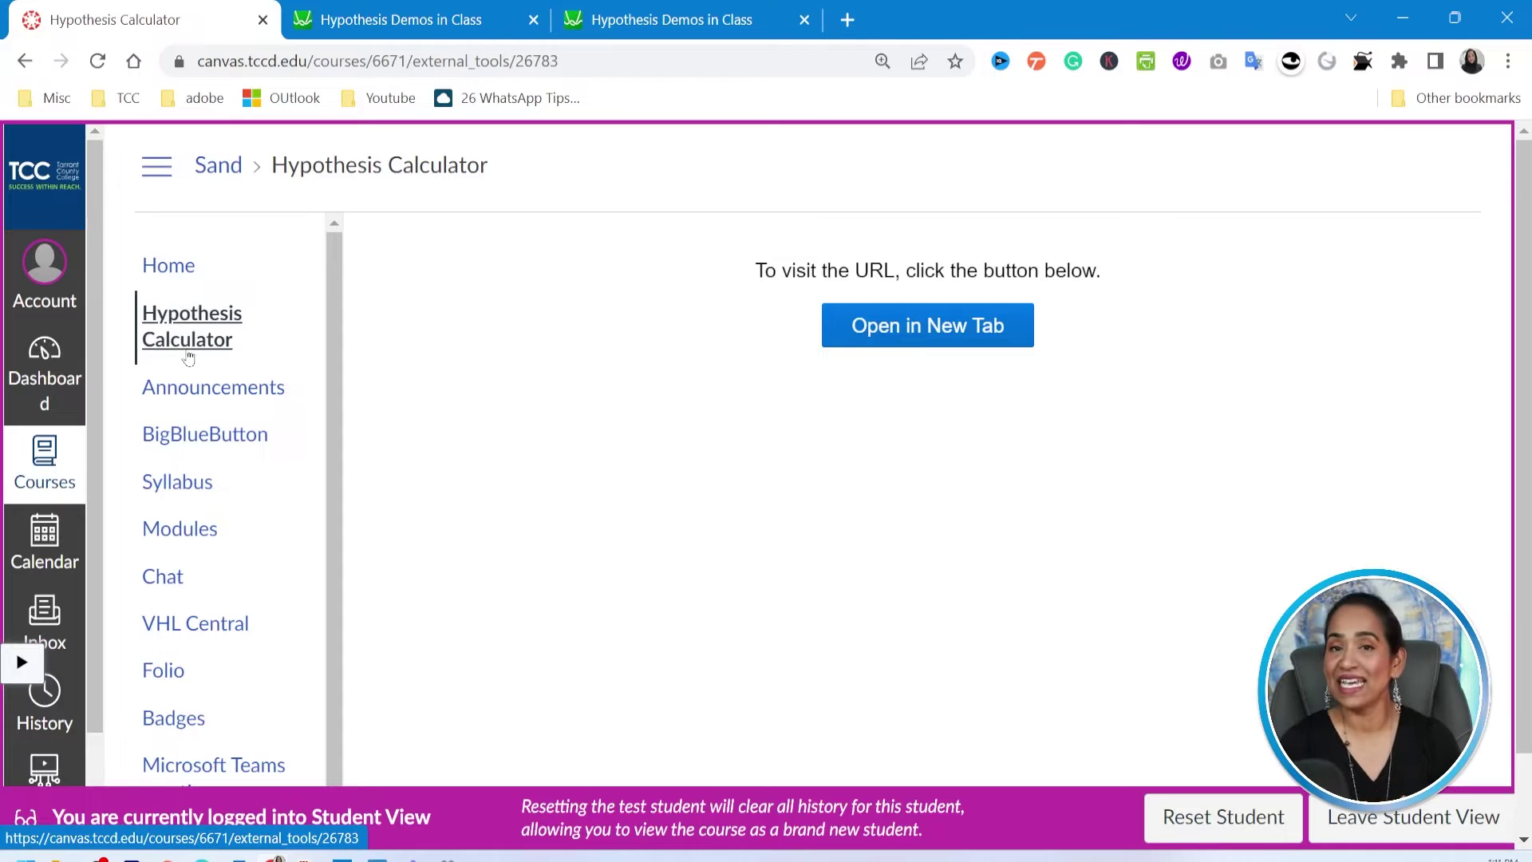
click(1399, 819)
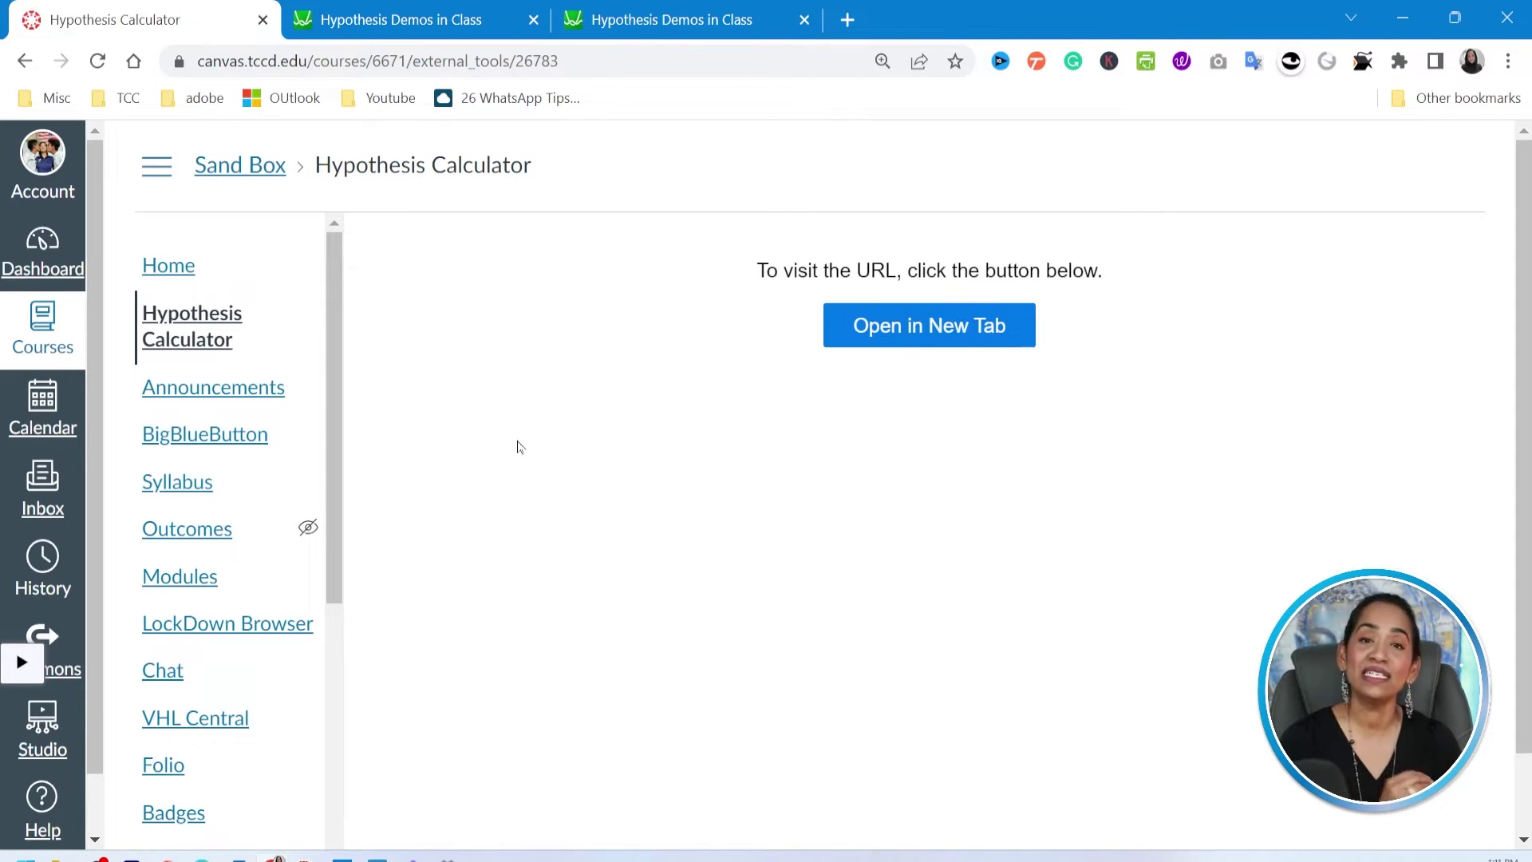
Go to Settings > Apps > View App Configurations and scroll down to Hypothesis Calculator
scroll(297, 519, down, 7)
scroll(295, 587, down, 2)
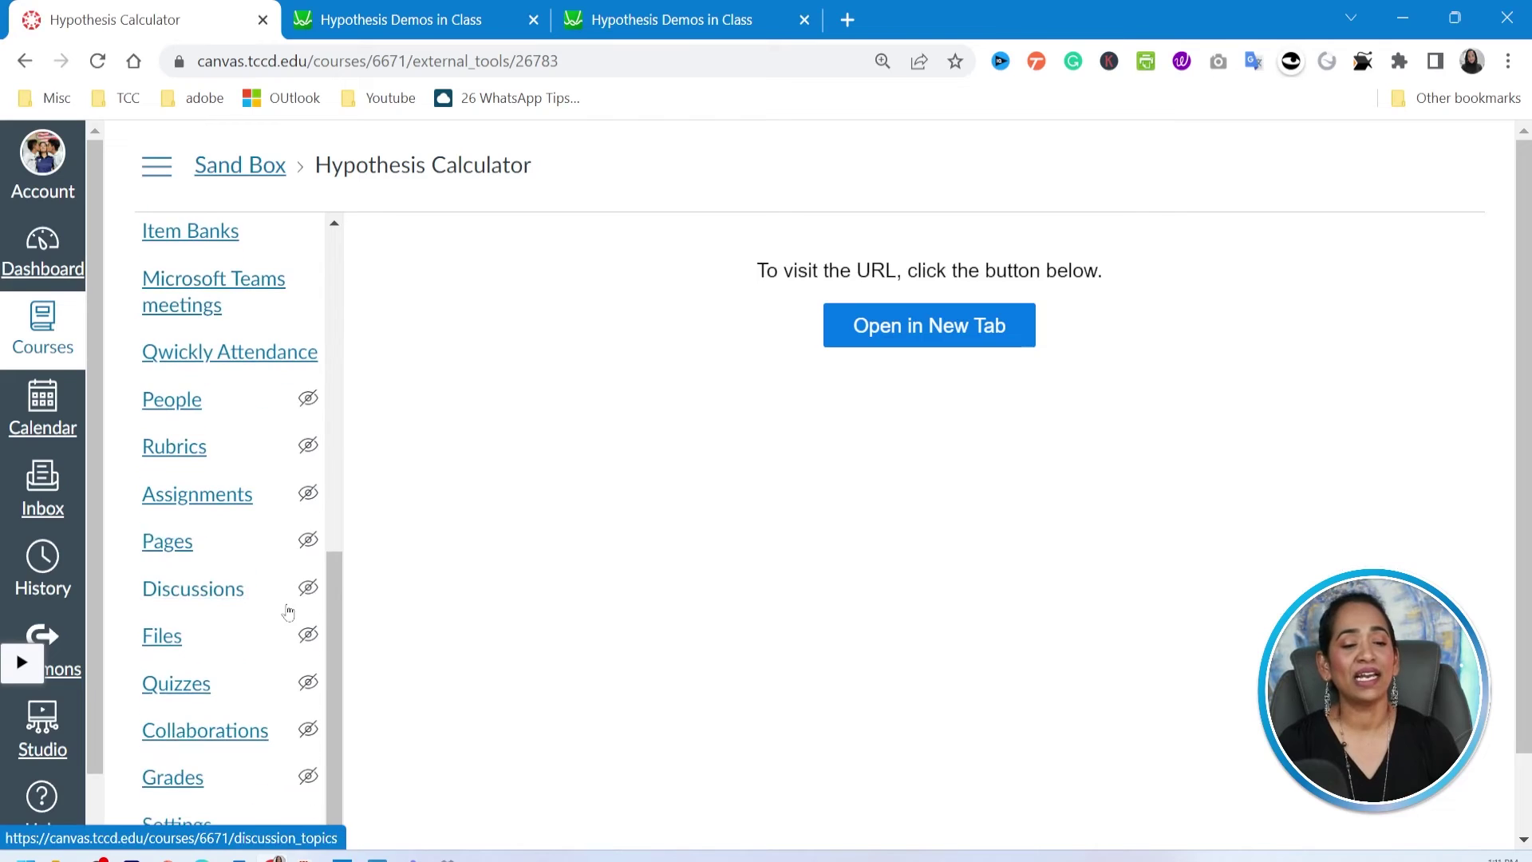
scroll(378, 696, down, 1)
scroll(378, 696, down, 1)
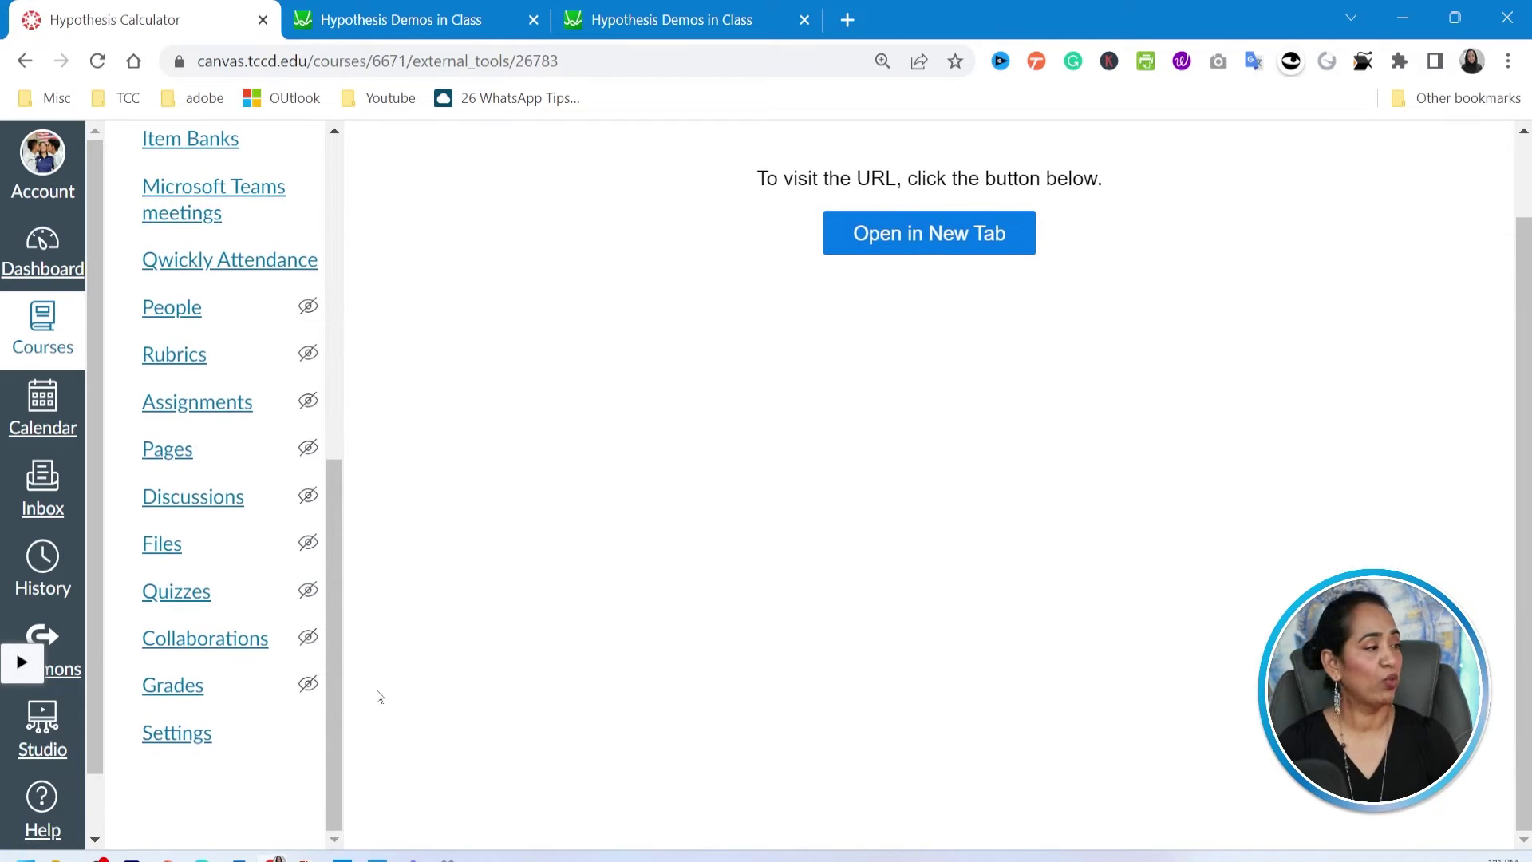
click(202, 749)
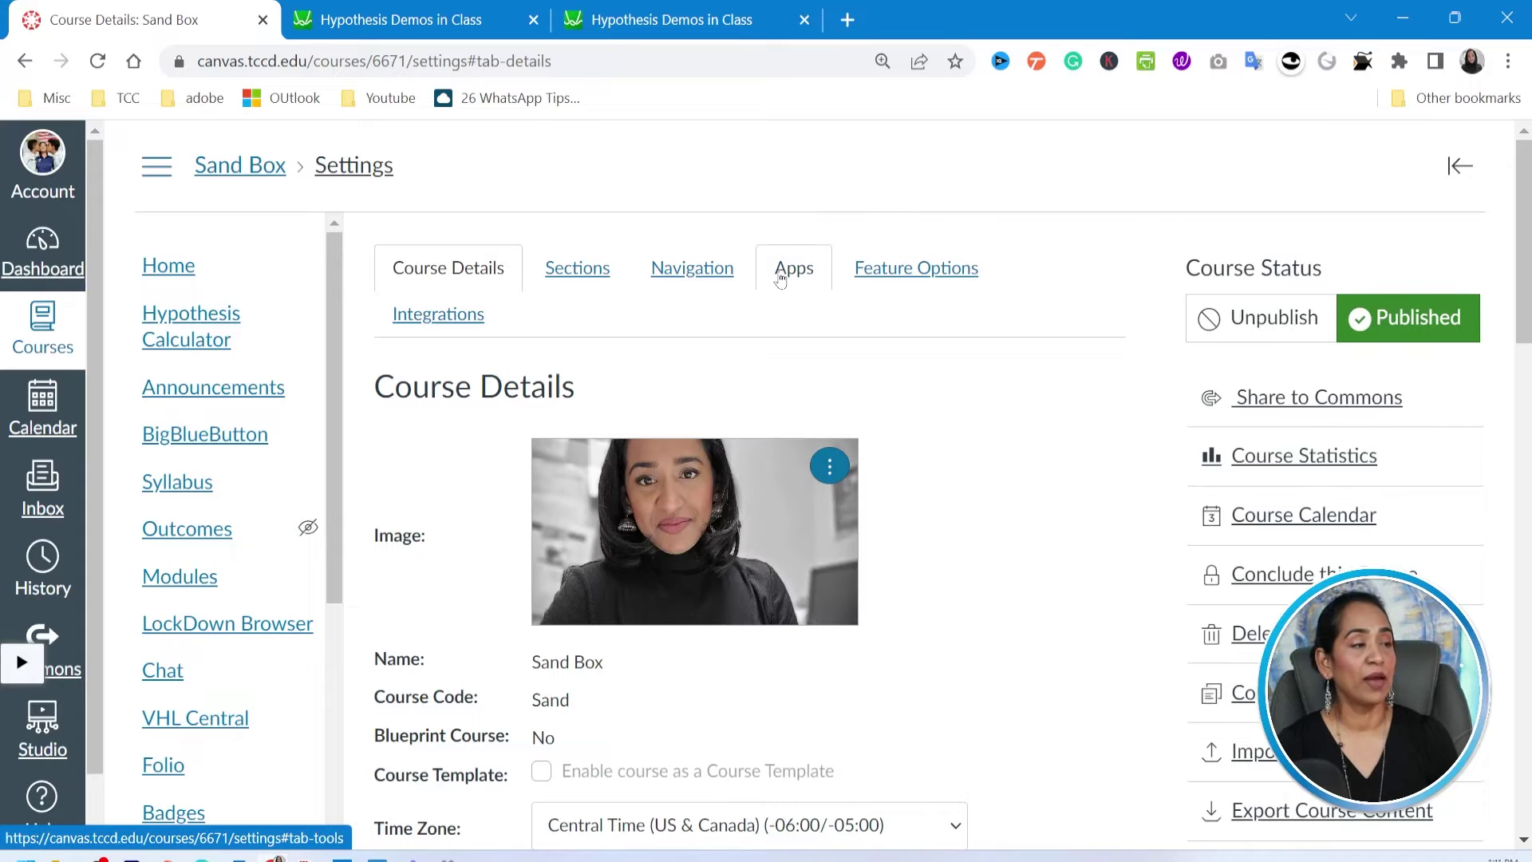
click(783, 277)
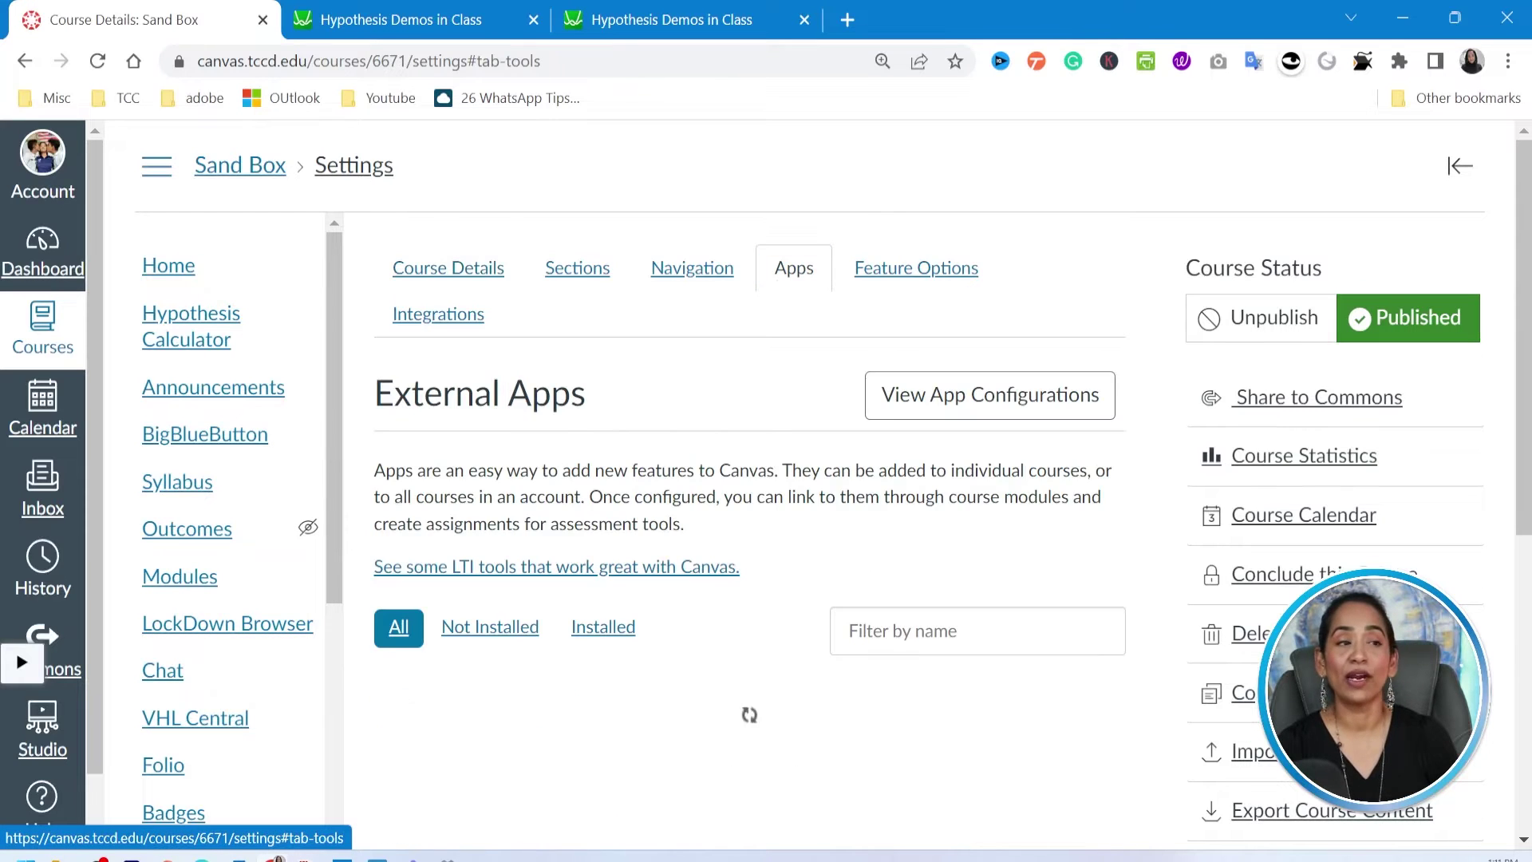
click(952, 396)
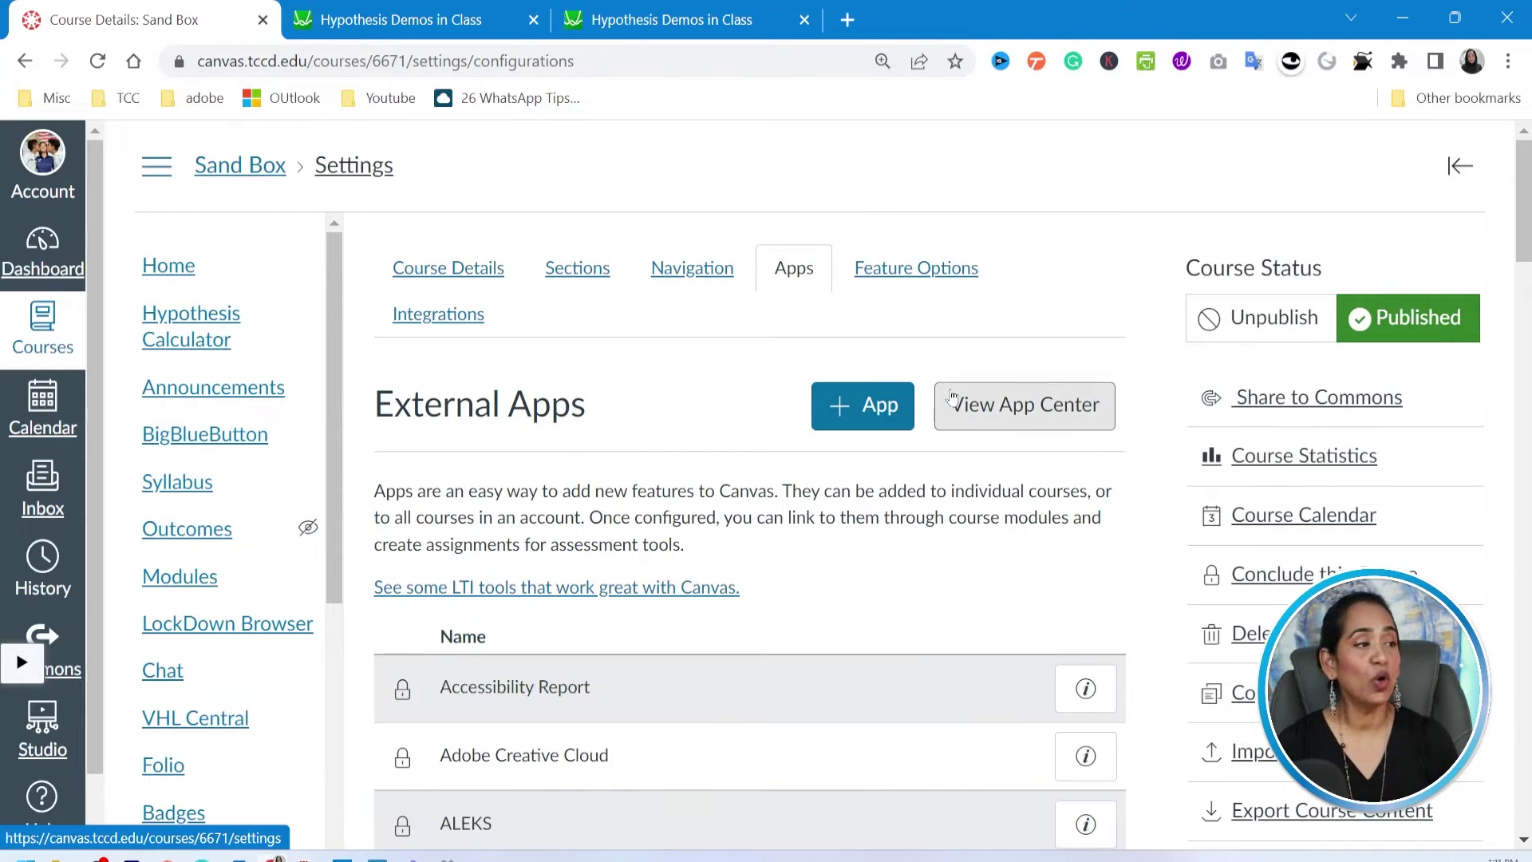
scroll(897, 554, down, 12)
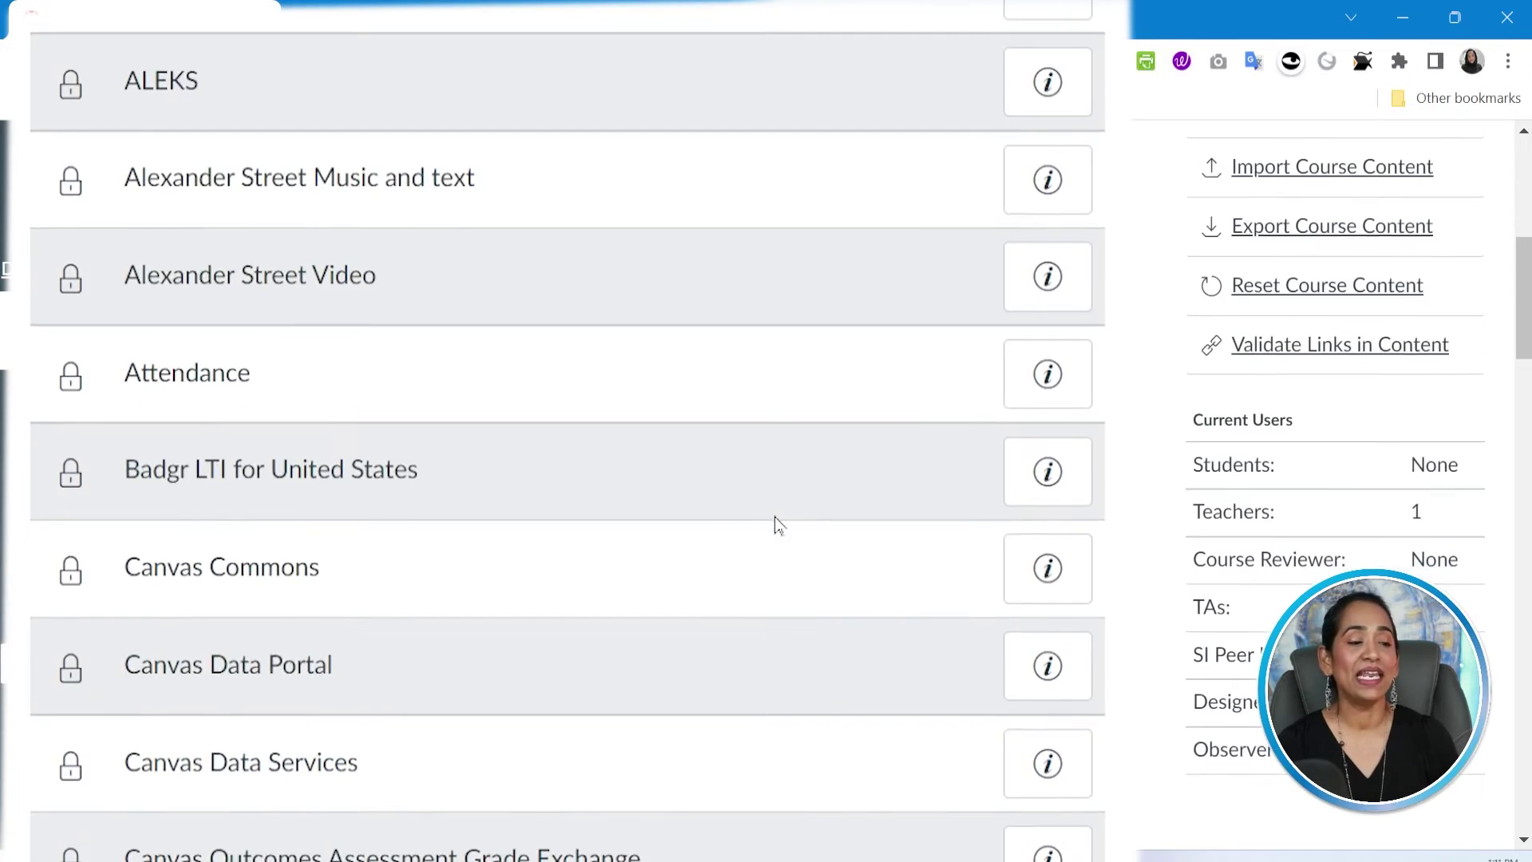
scroll(779, 524, down, 10)
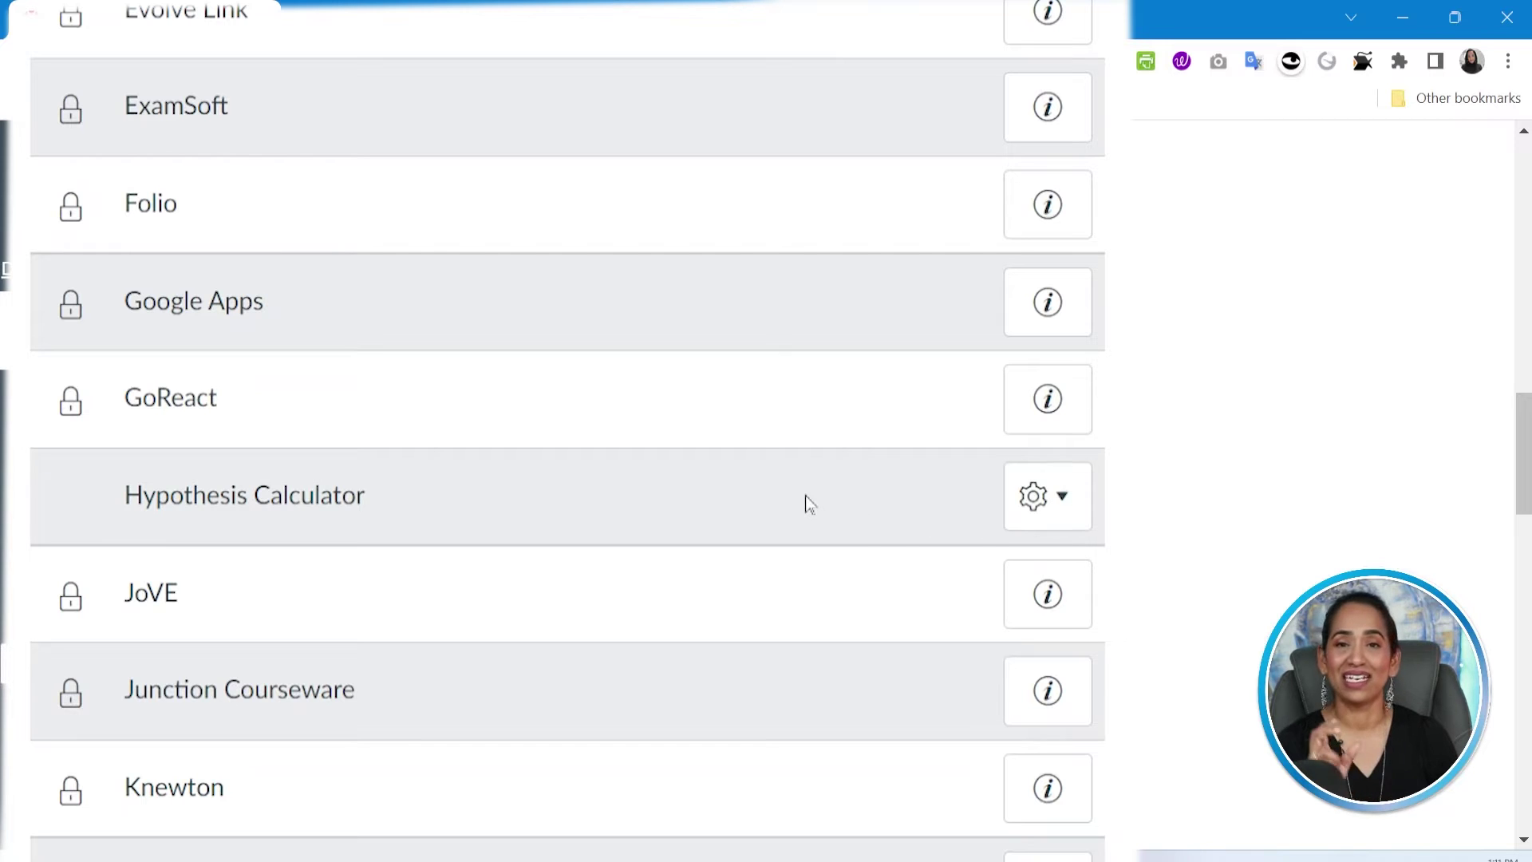
Edit Hypothesis Calculator, delete the new_tab=1 custom field line, and submit
click(1079, 517)
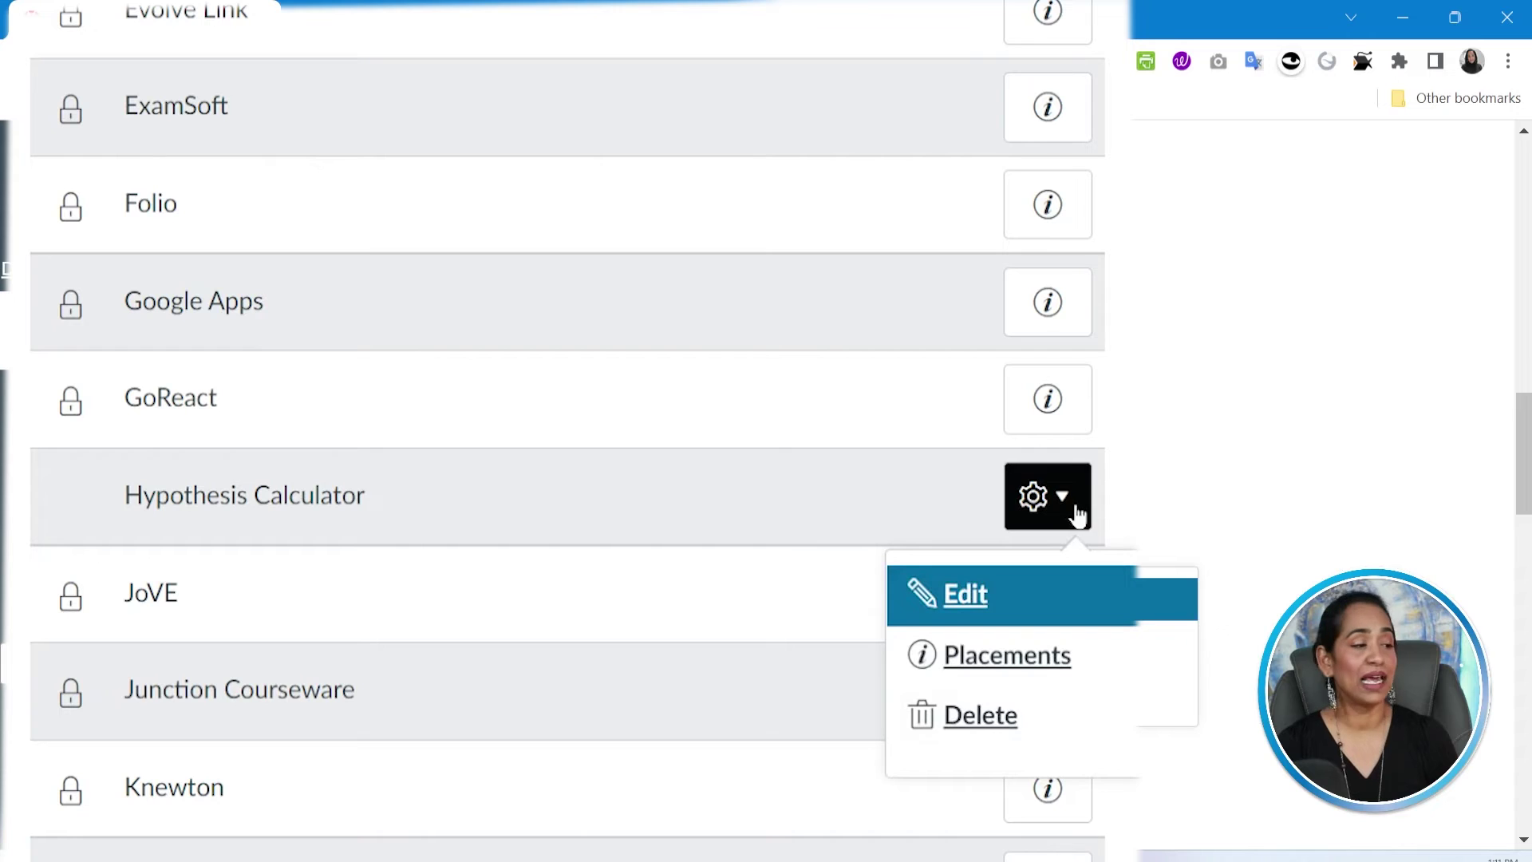
click(960, 607)
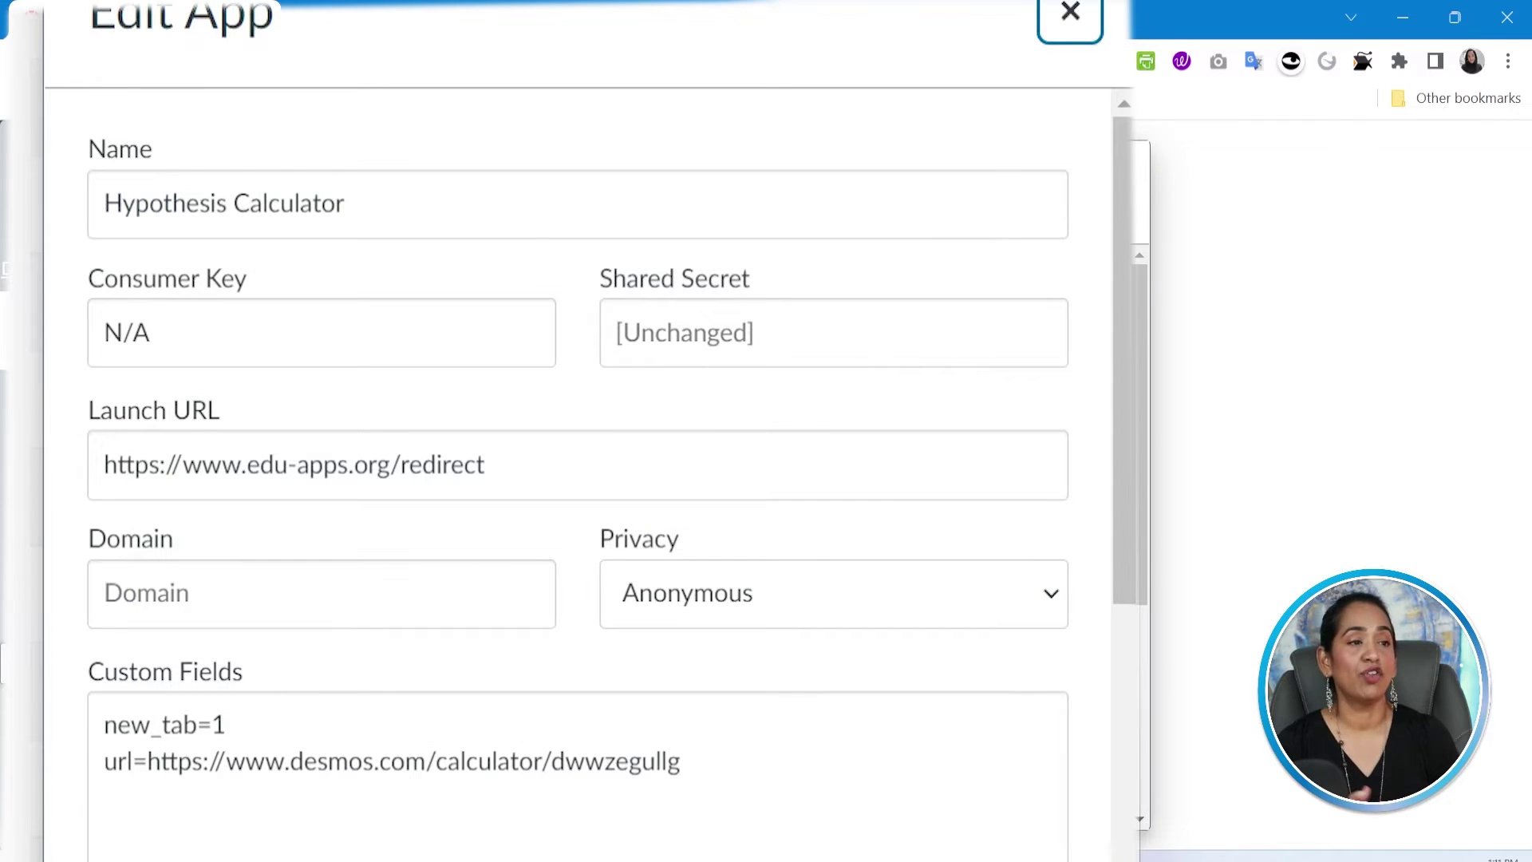
click(349, 203)
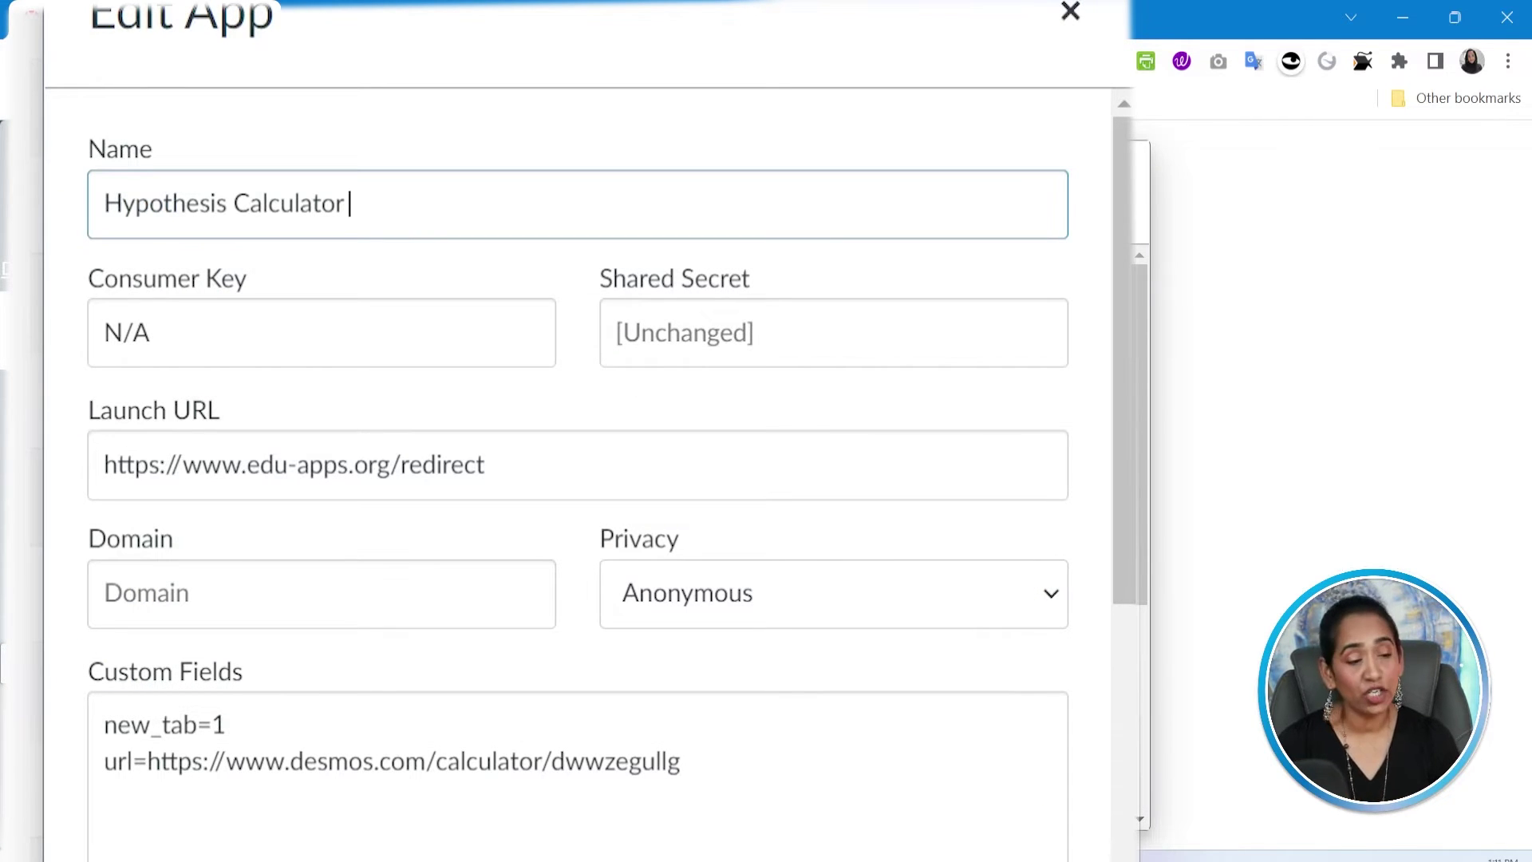
scroll(471, 435, down, 6)
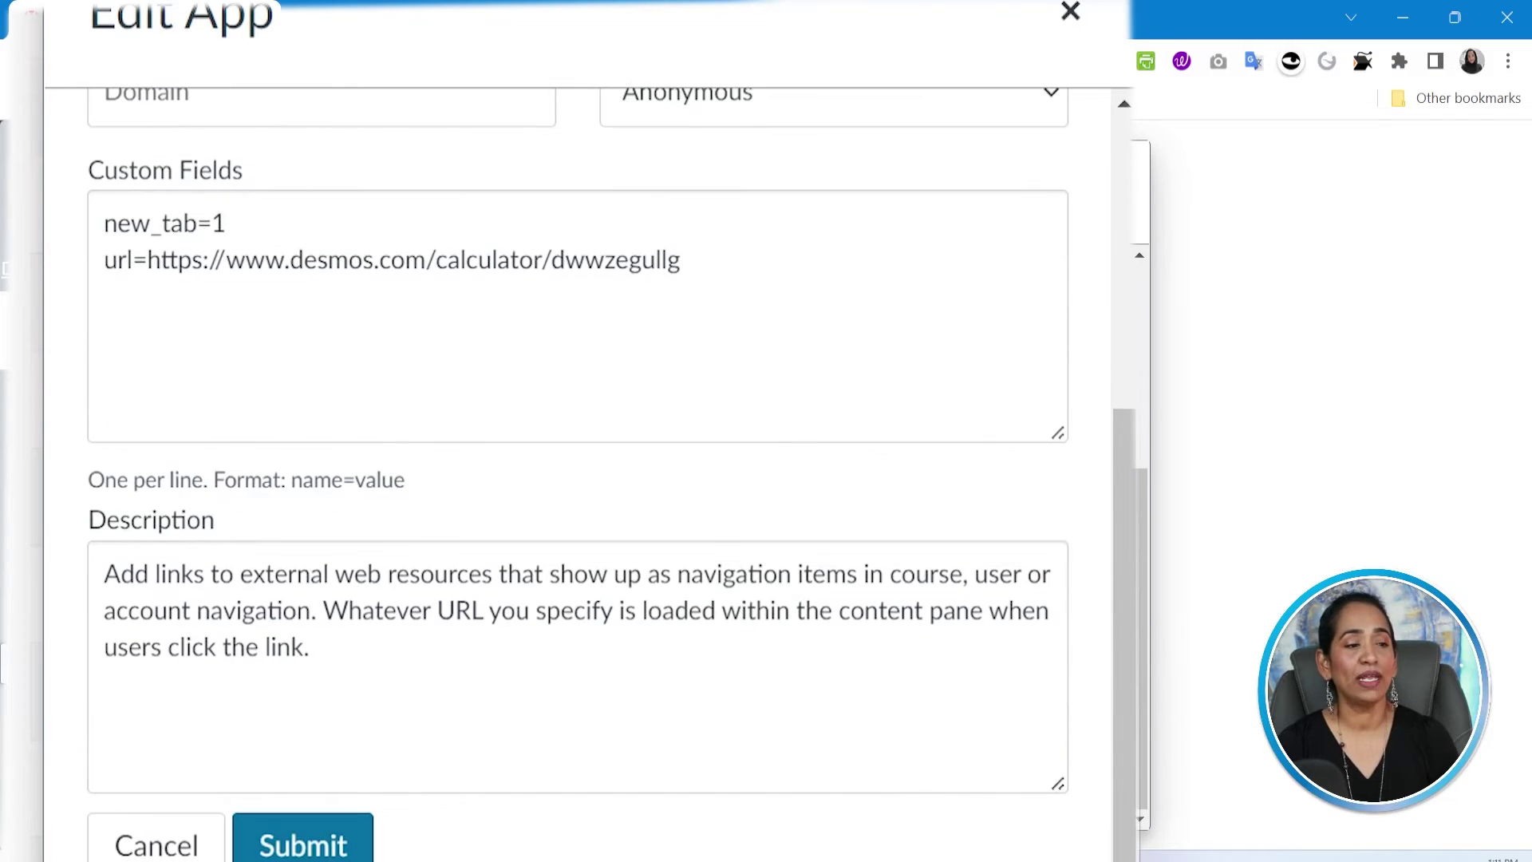
drag(226, 223, 104, 224)
click(103, 224)
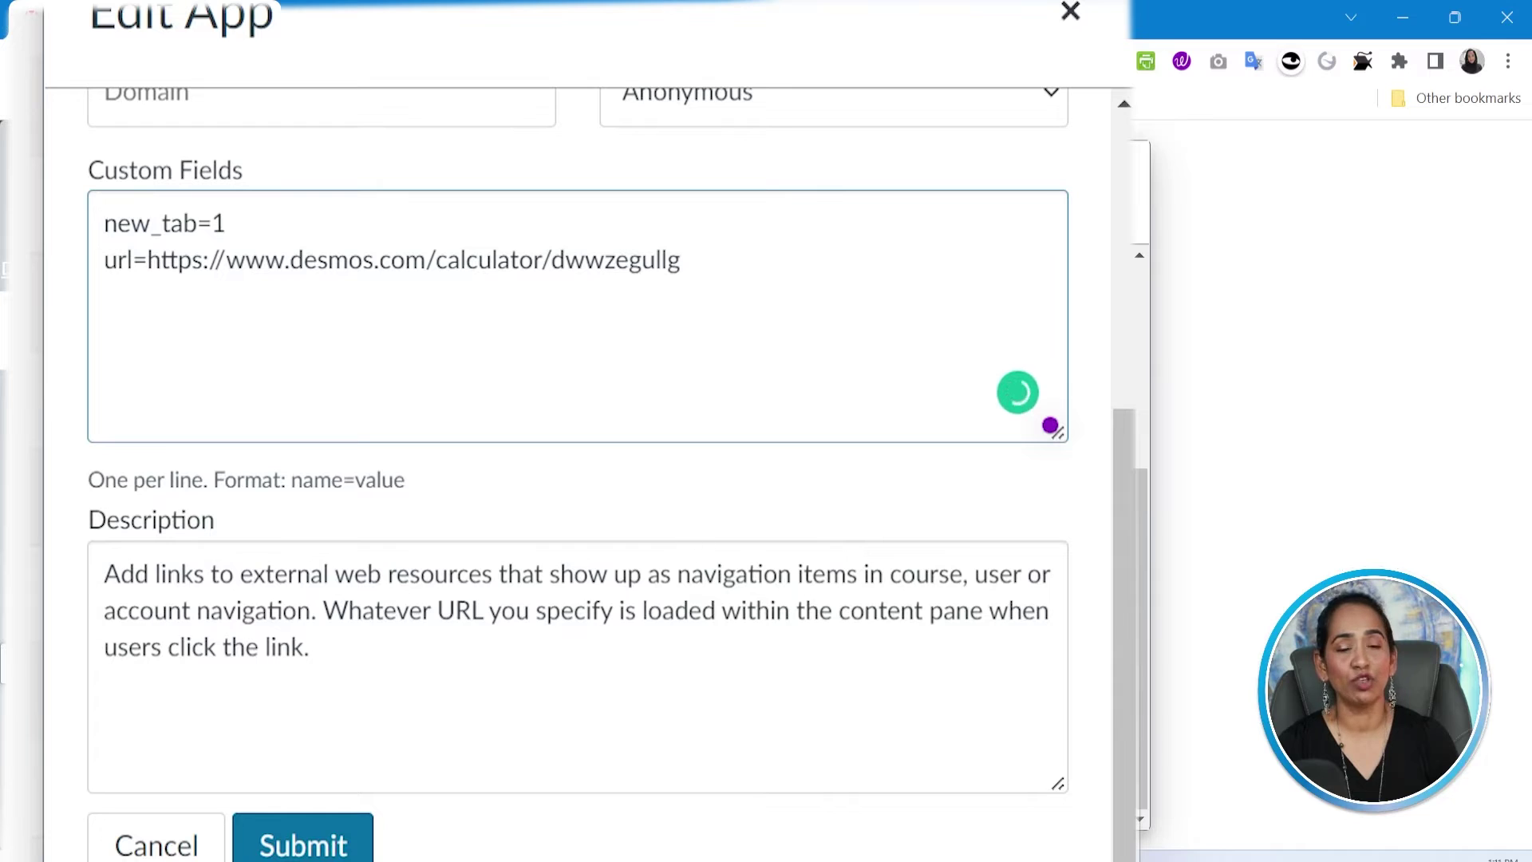
click(226, 224)
key(BackSpace)
key(BackSpace)
key(BackSpace)
key(BackSpace)
key(BackSpace)
key(BackSpace)
key(BackSpace)
key(BackSpace)
key(BackSpace)
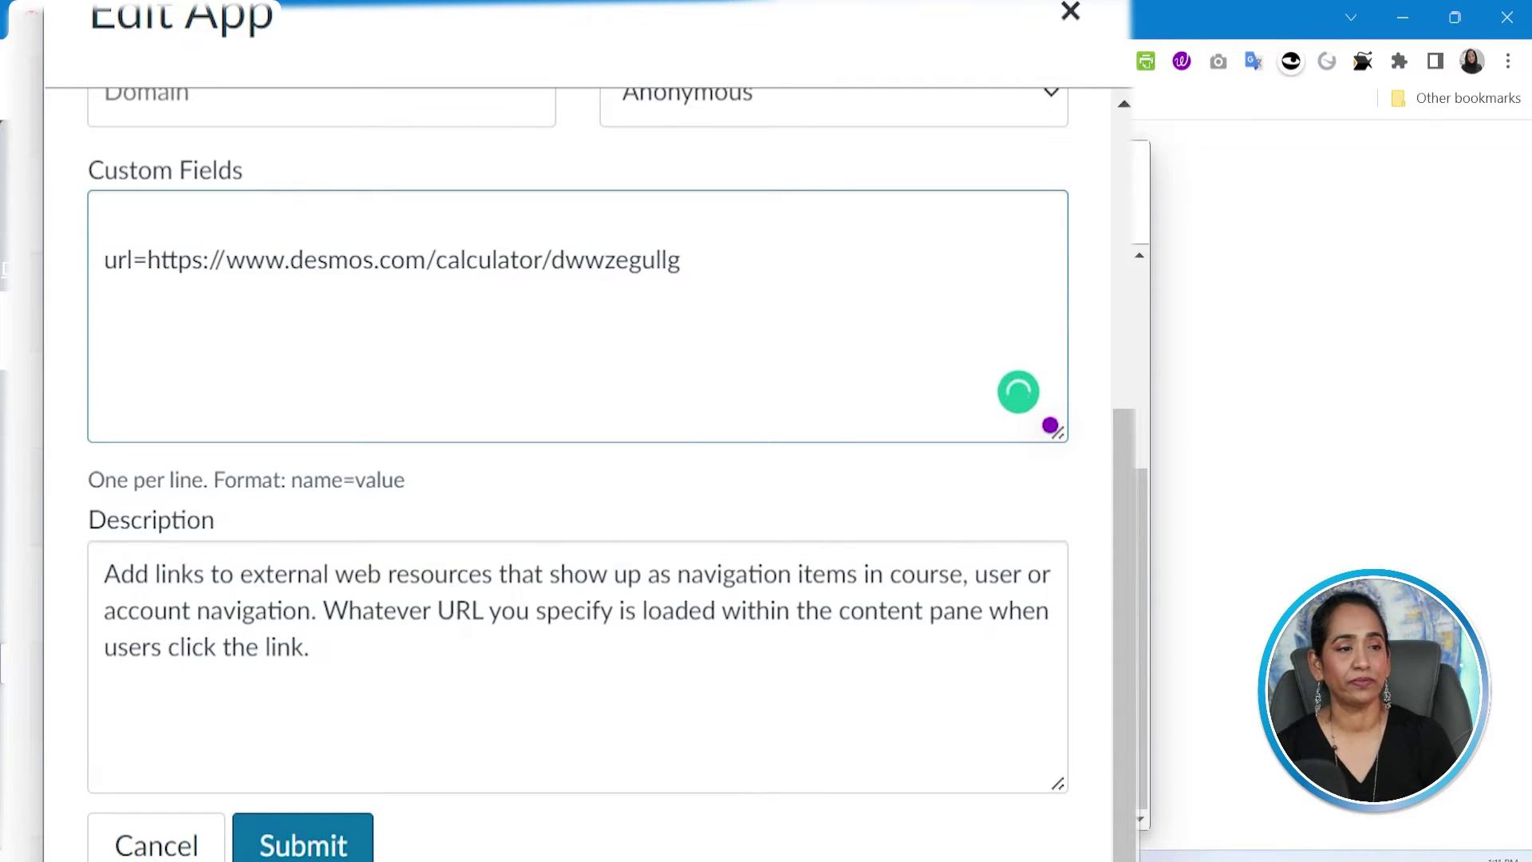
click(358, 854)
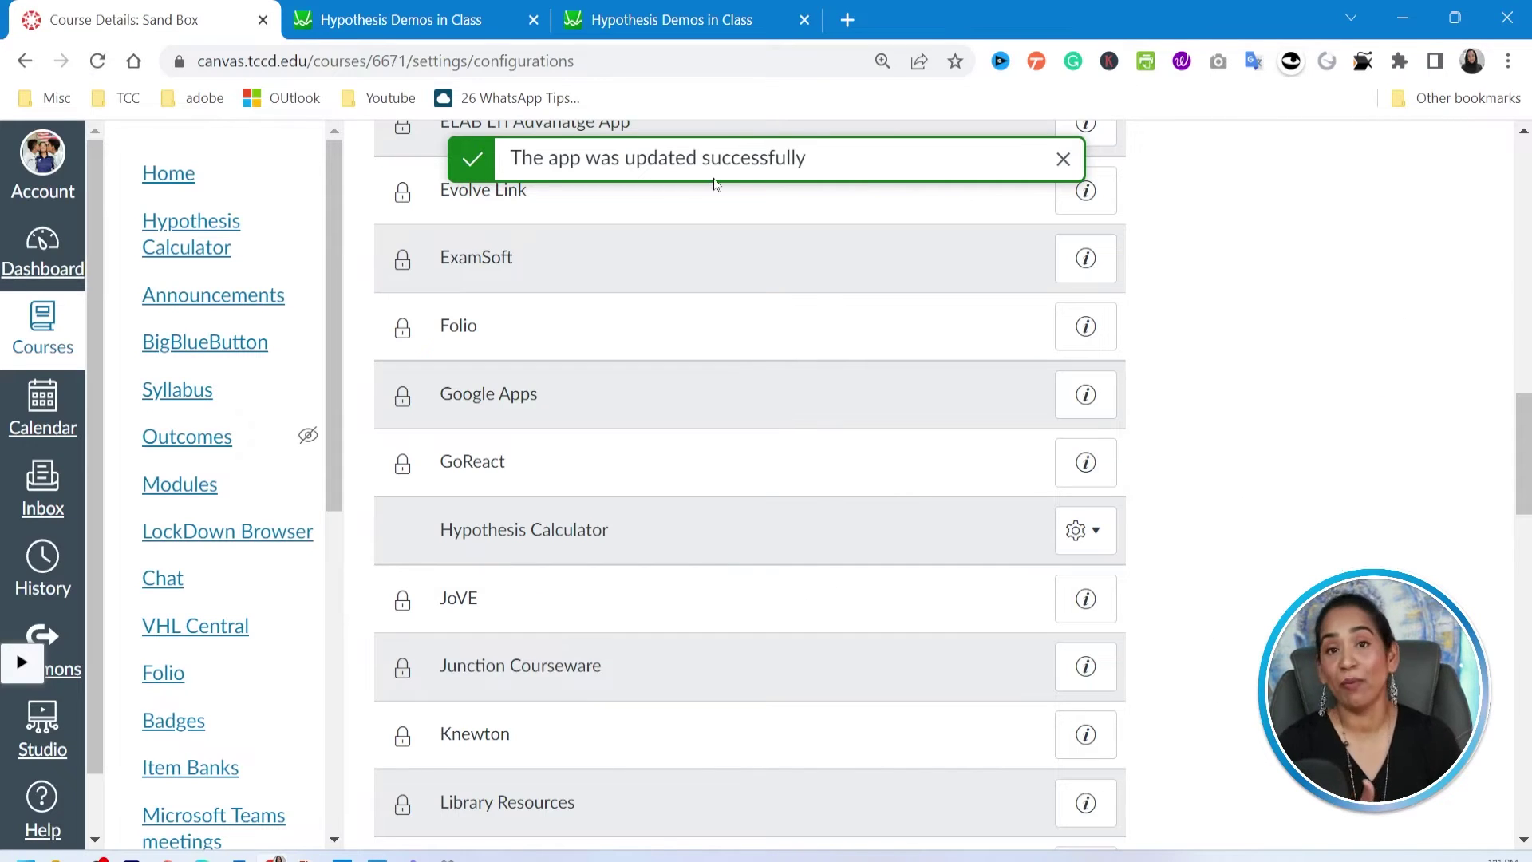
In Student View, confirm Hypothesis Calculator now loads Desmos embedded in the course, then leave Student View
click(97, 63)
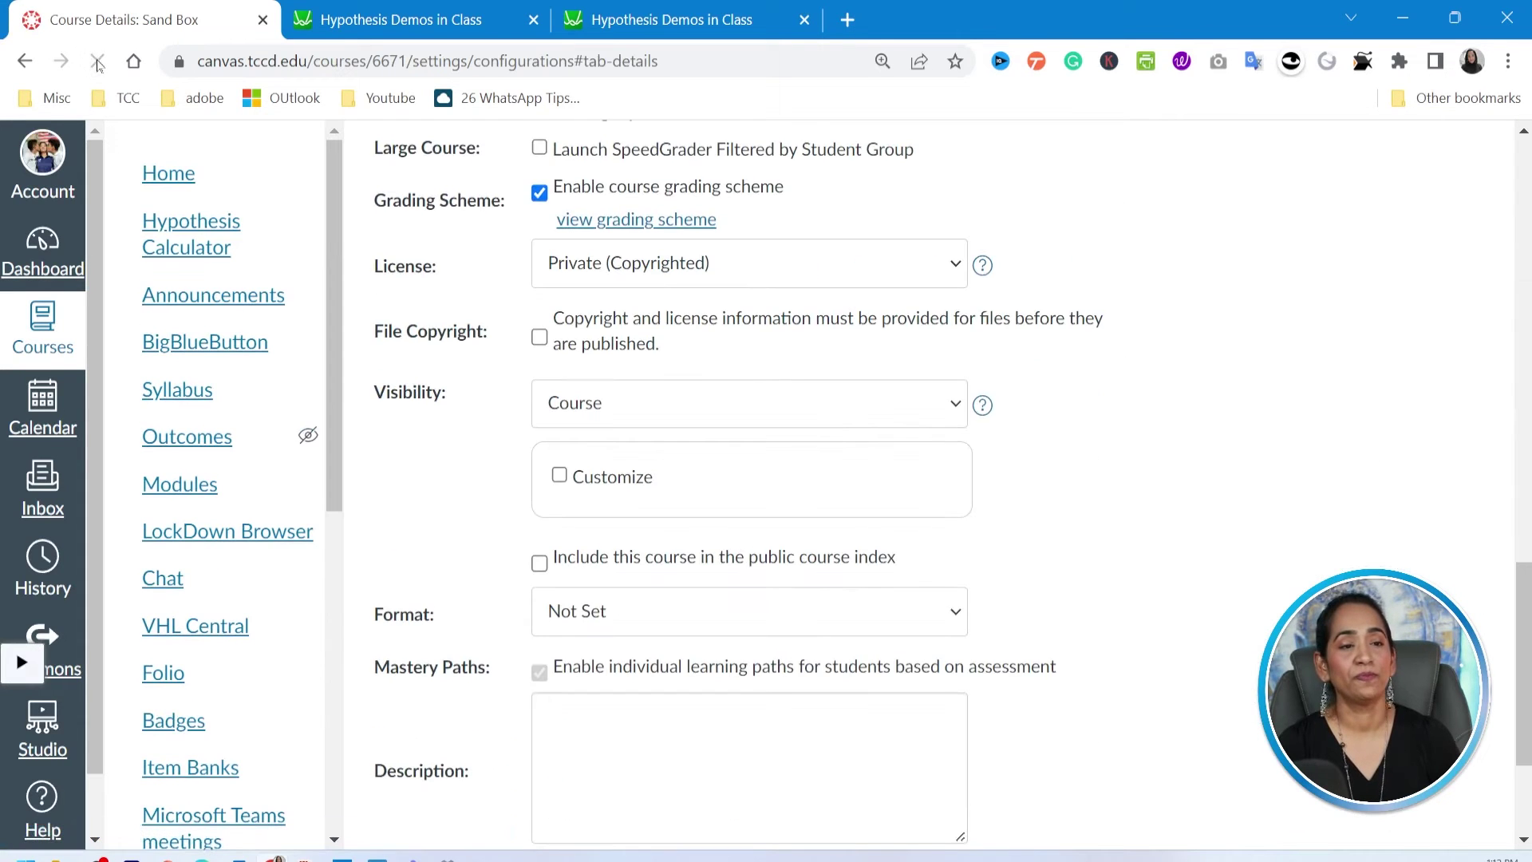
scroll(1099, 262, up, 3)
scroll(1099, 262, up, 12)
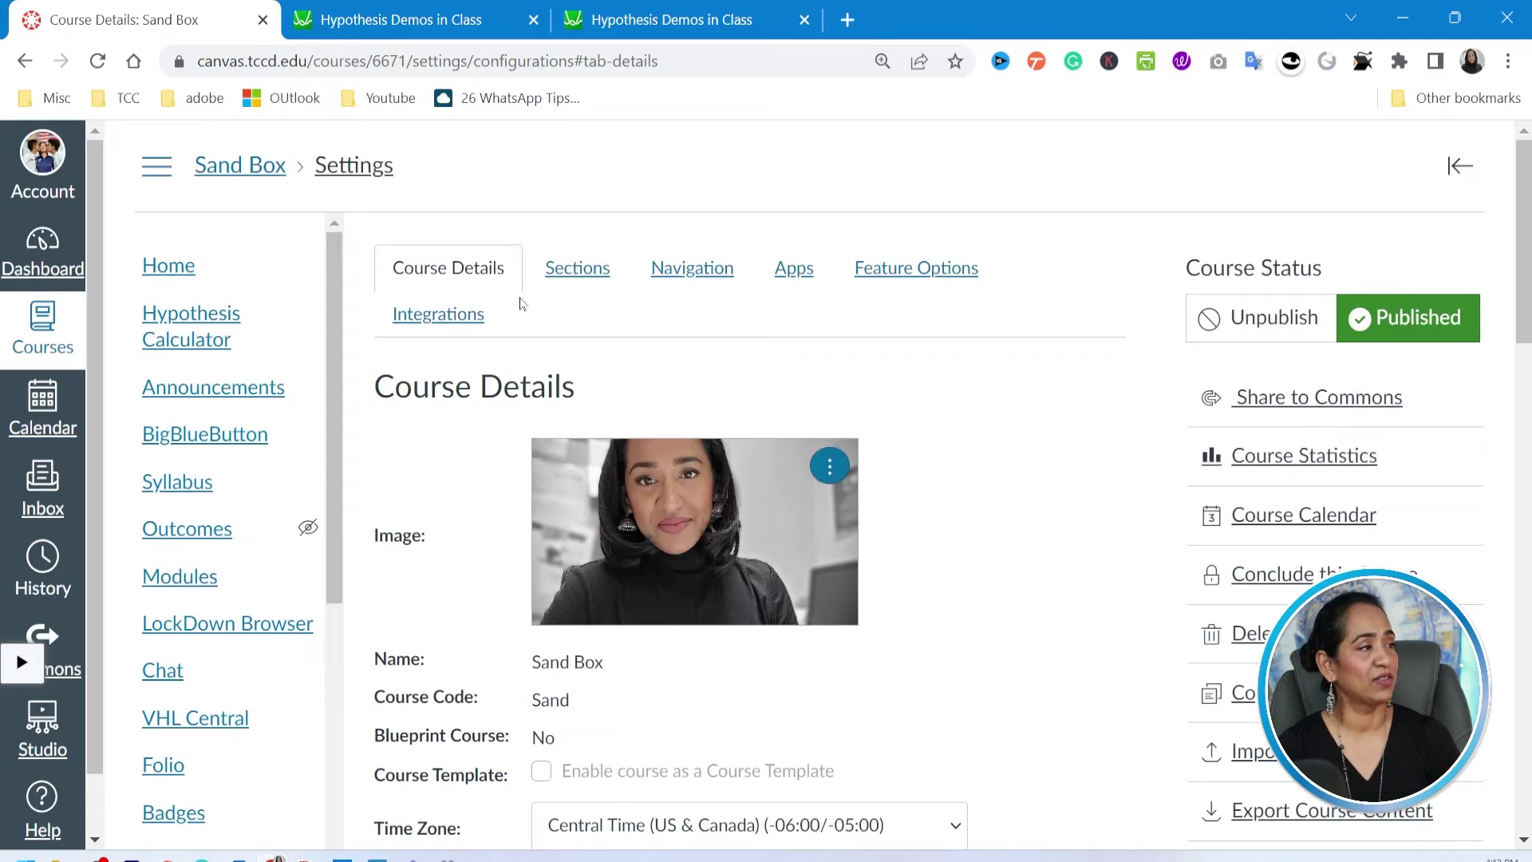
click(170, 268)
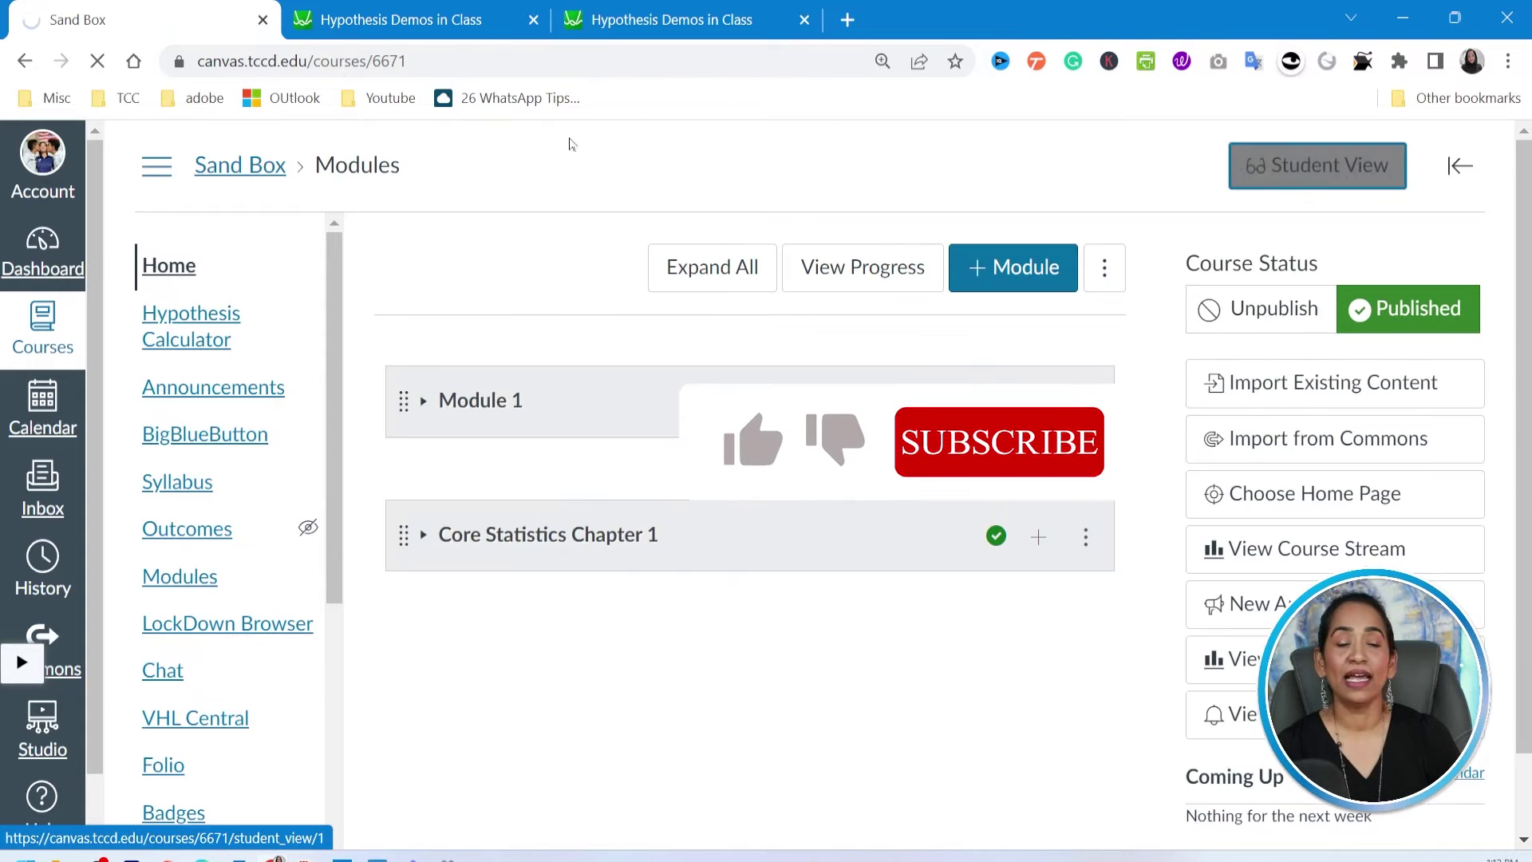
click(1315, 165)
click(198, 339)
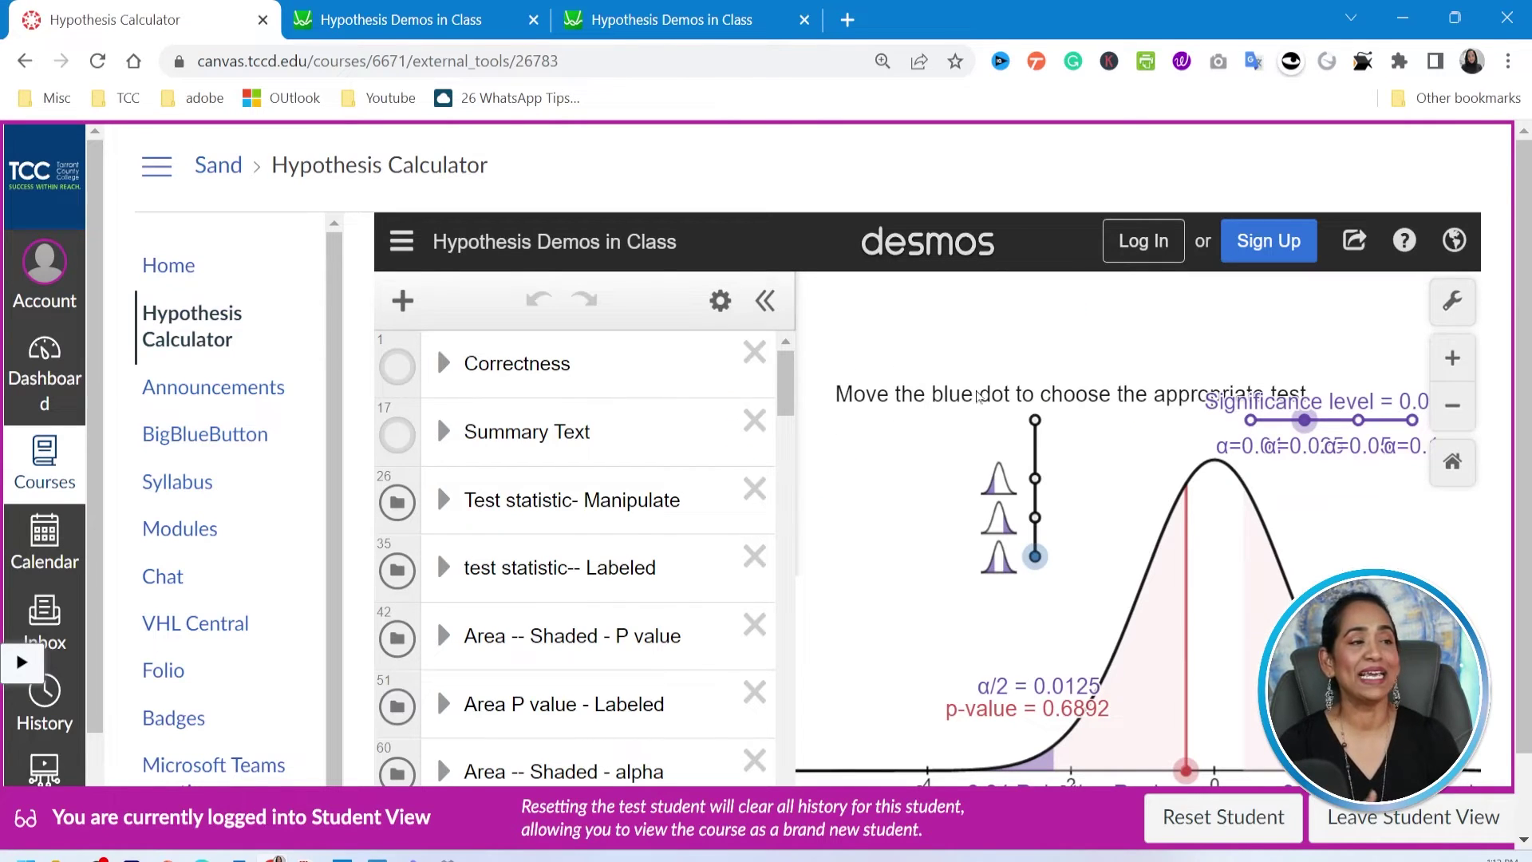
click(765, 301)
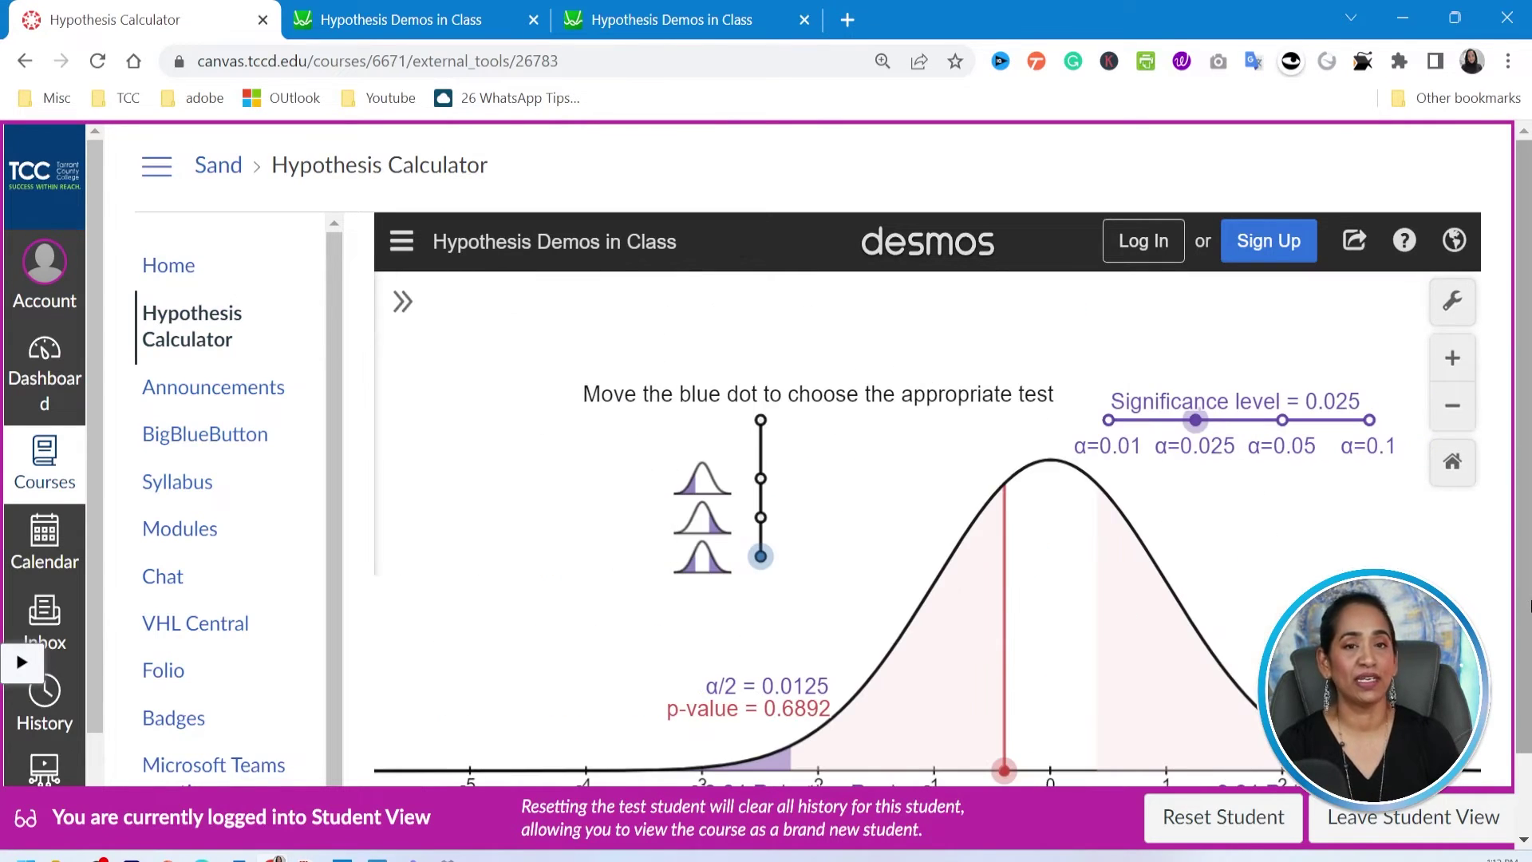
click(1371, 840)
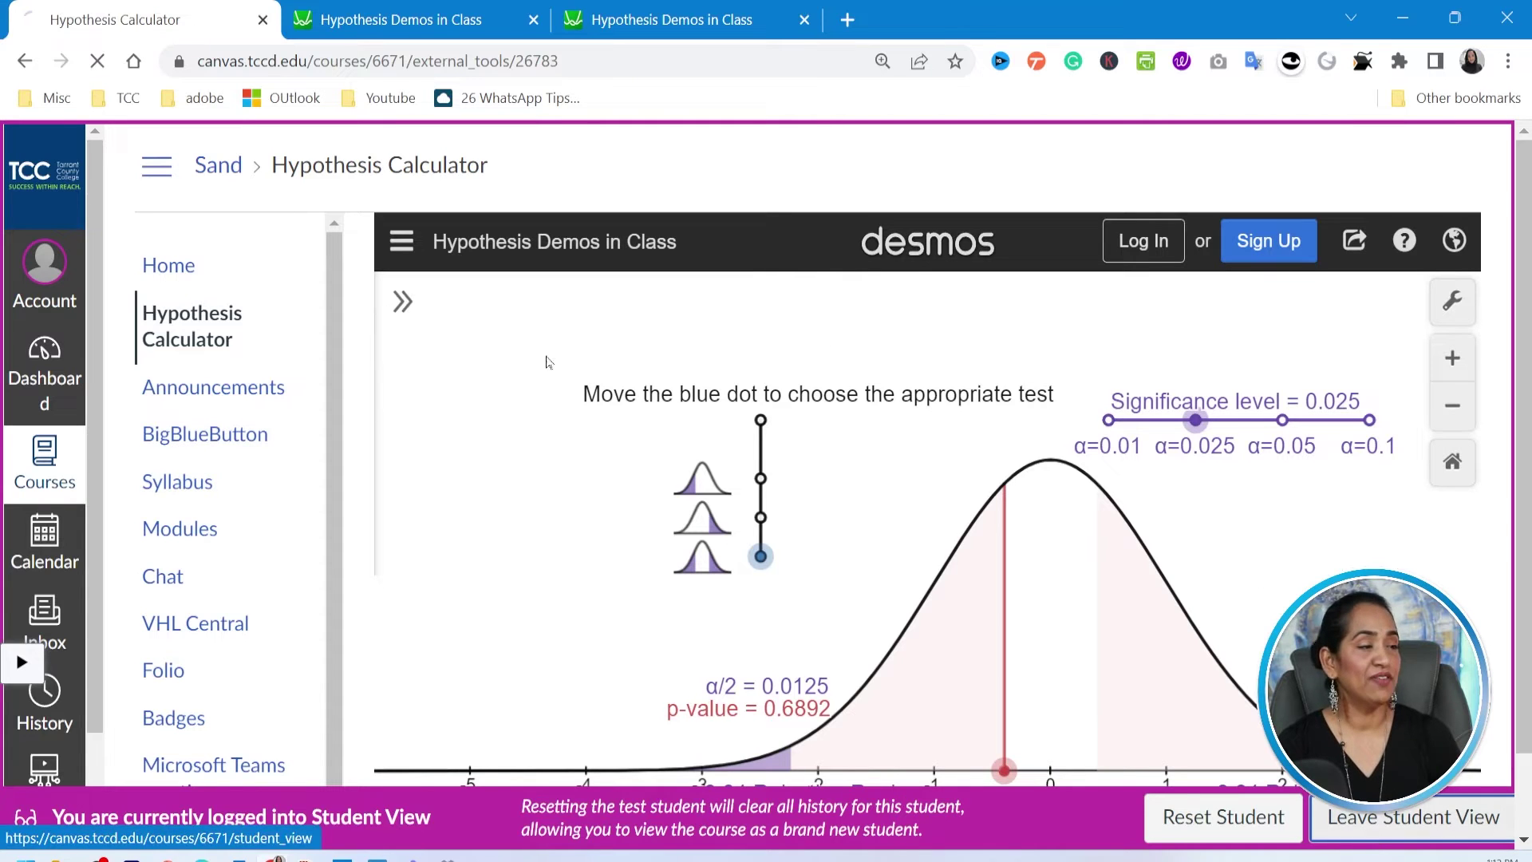
Open the Sand Box course Settings from the bottom of the course navigation
scroll(295, 479, down, 6)
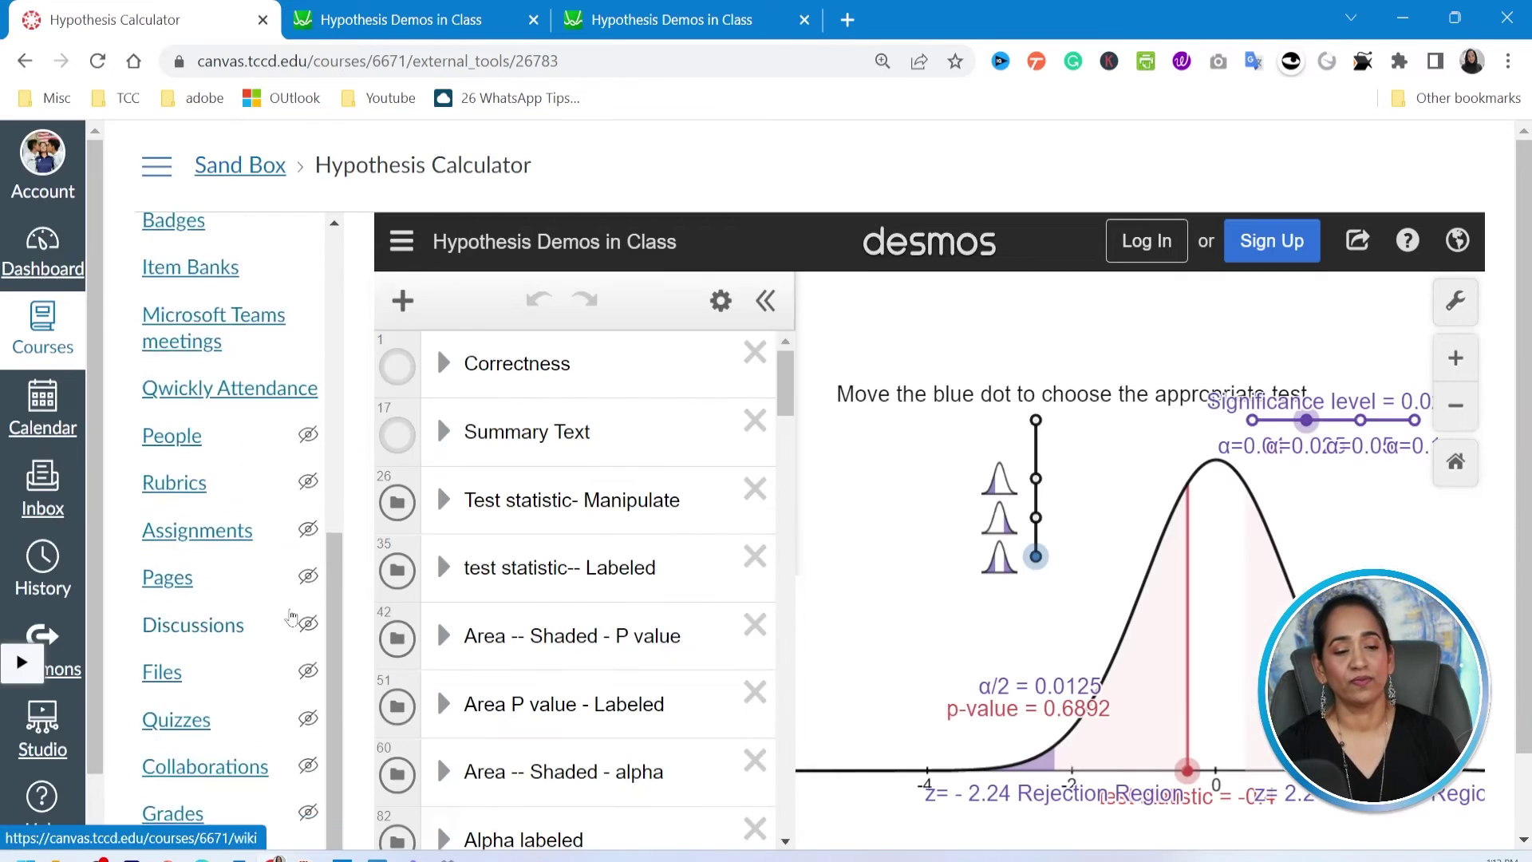
scroll(319, 586, up, 2)
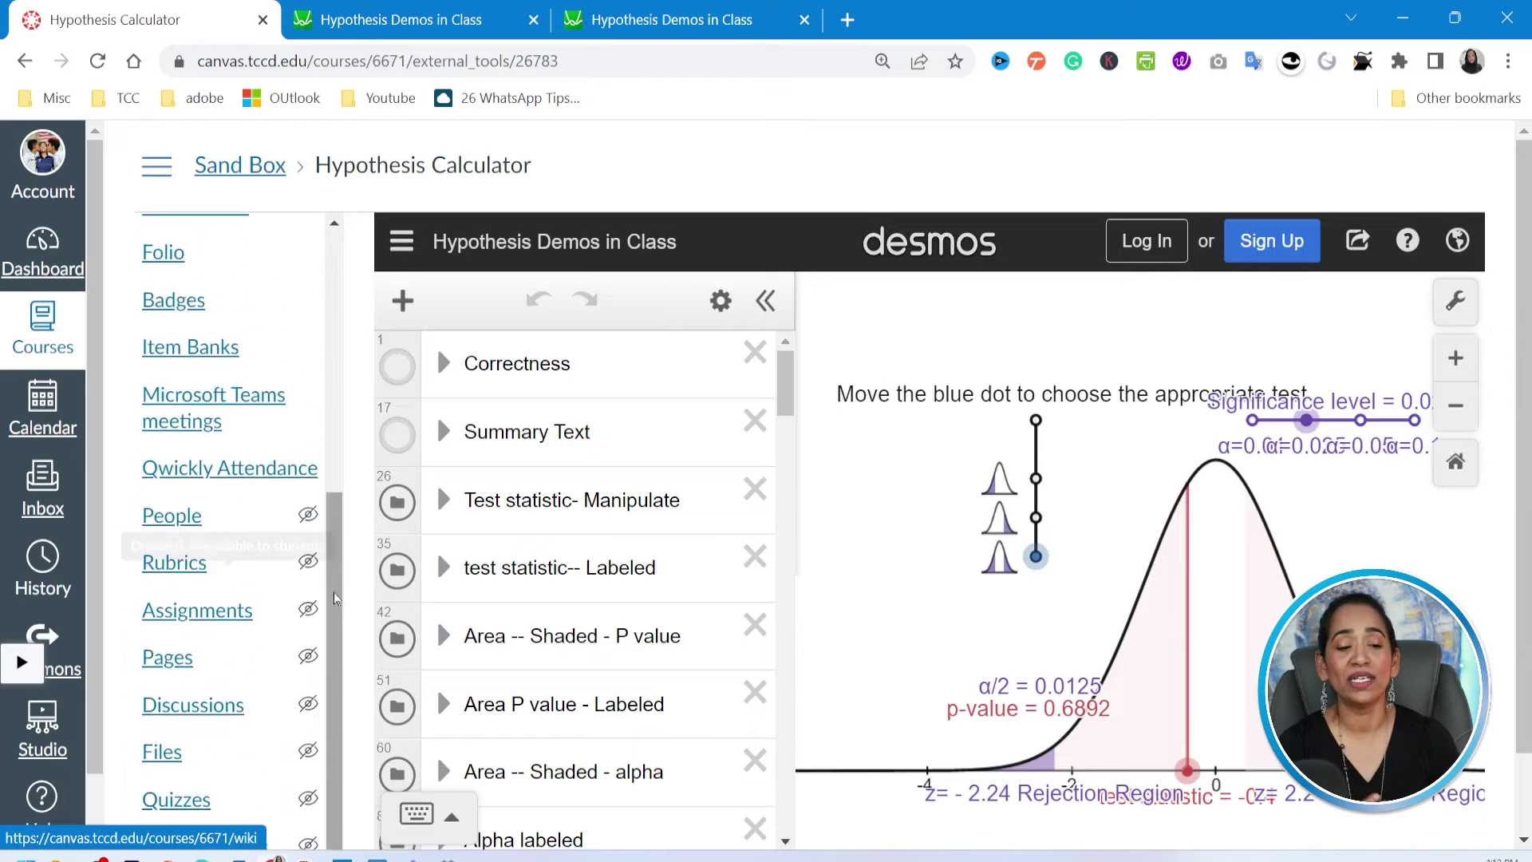
scroll(303, 638, down, 2)
scroll(575, 599, down, 5)
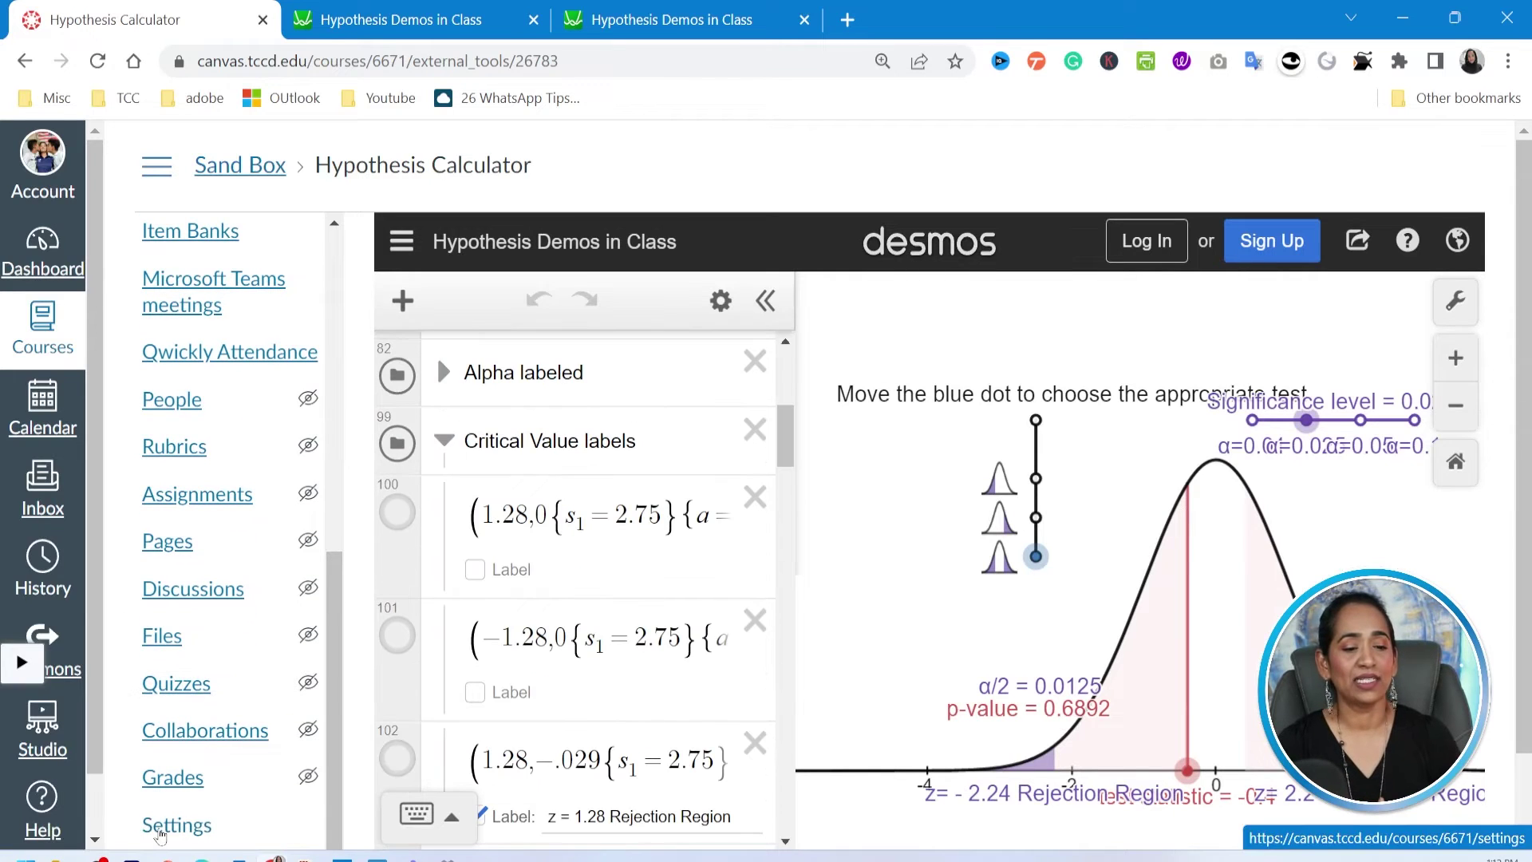
click(168, 830)
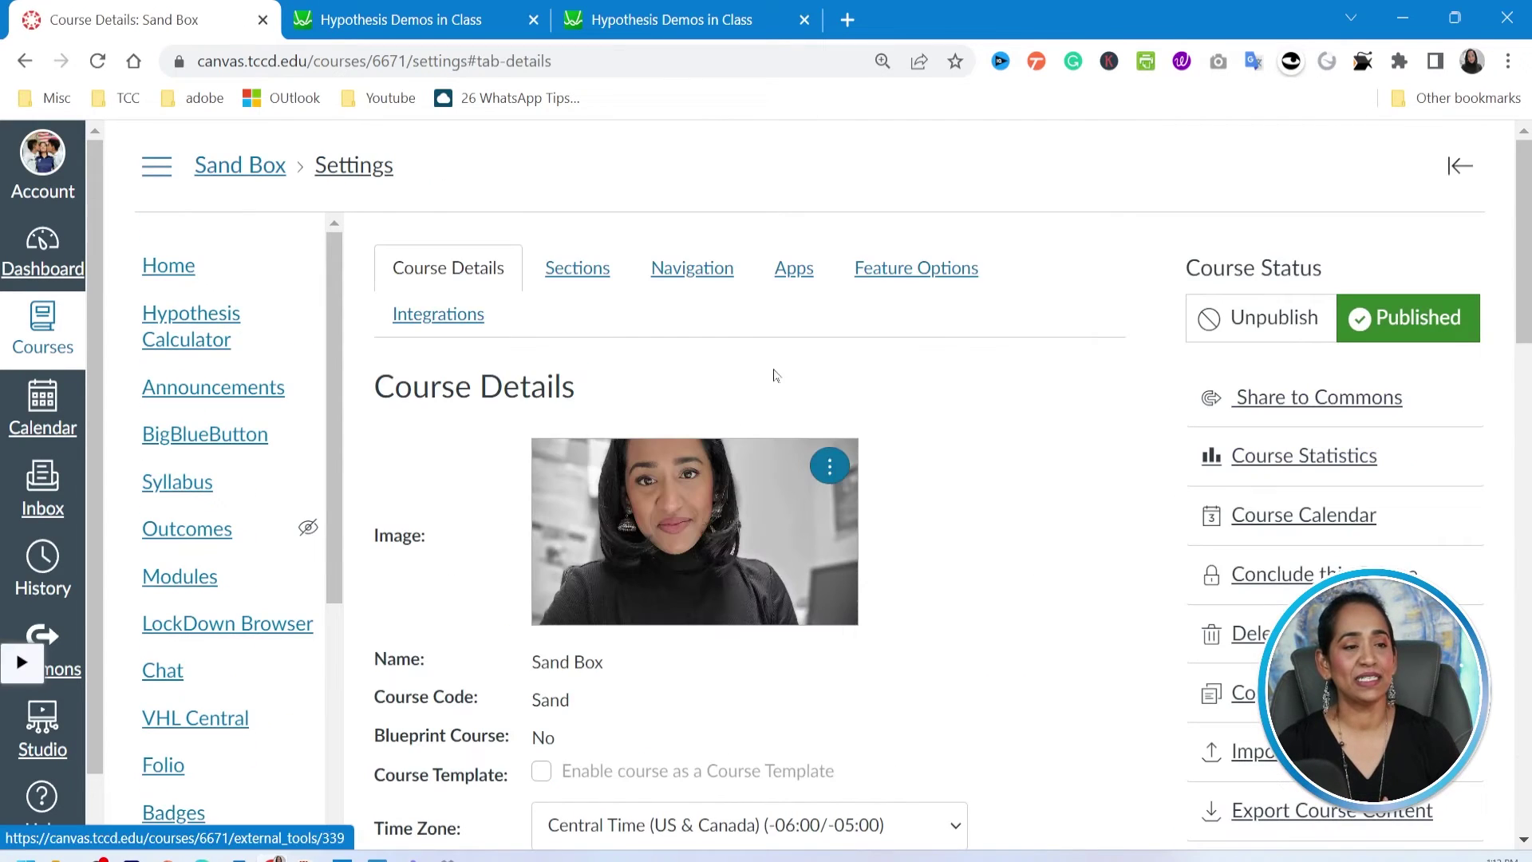
Under Apps > View App Configurations, open Hypothesis Calculator's Edit form
click(785, 270)
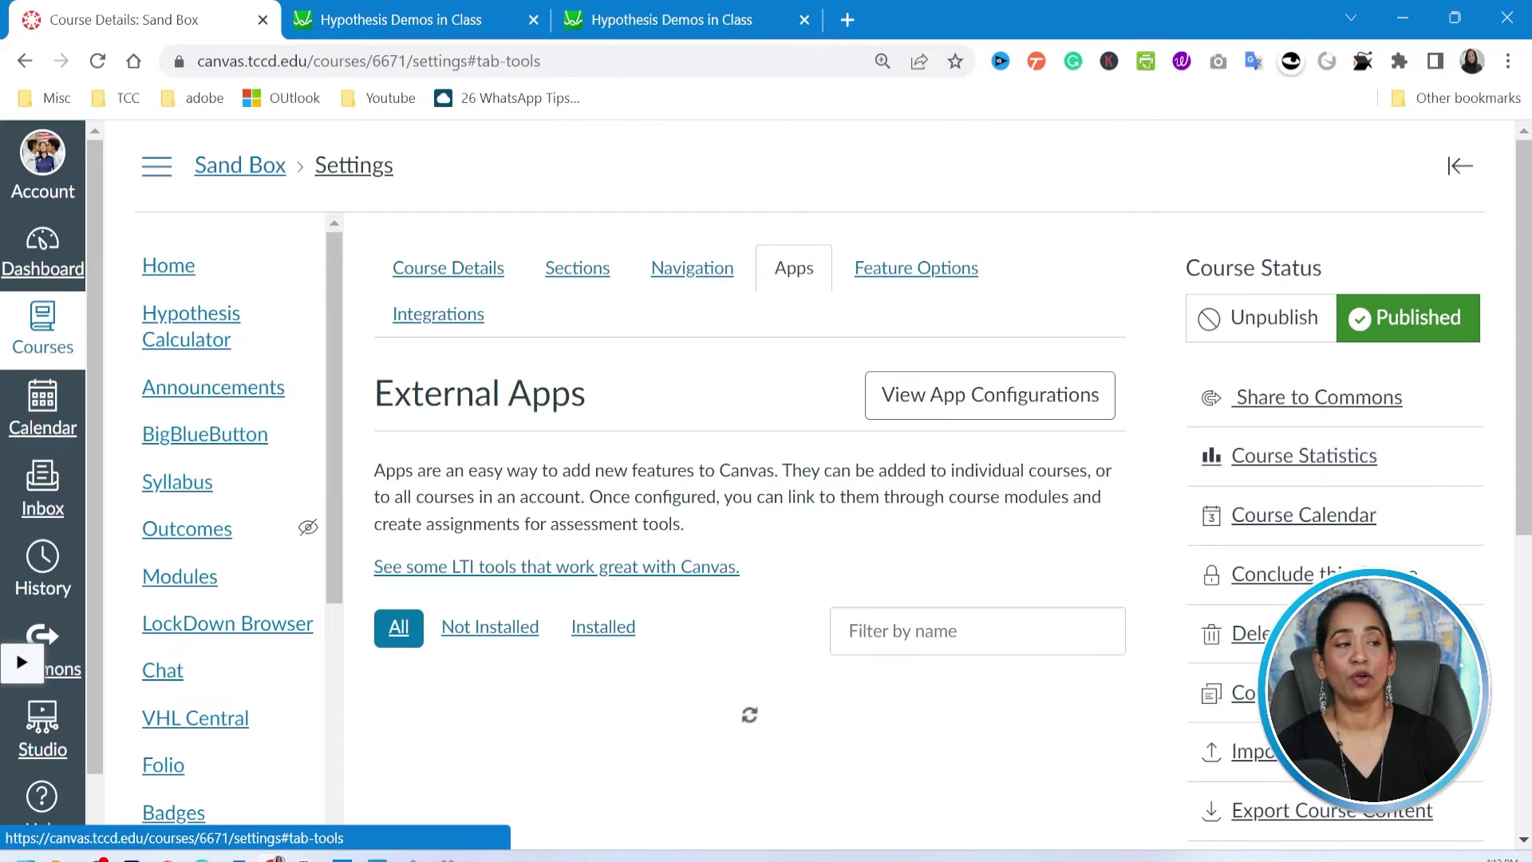
click(1039, 408)
scroll(1039, 415, down, 9)
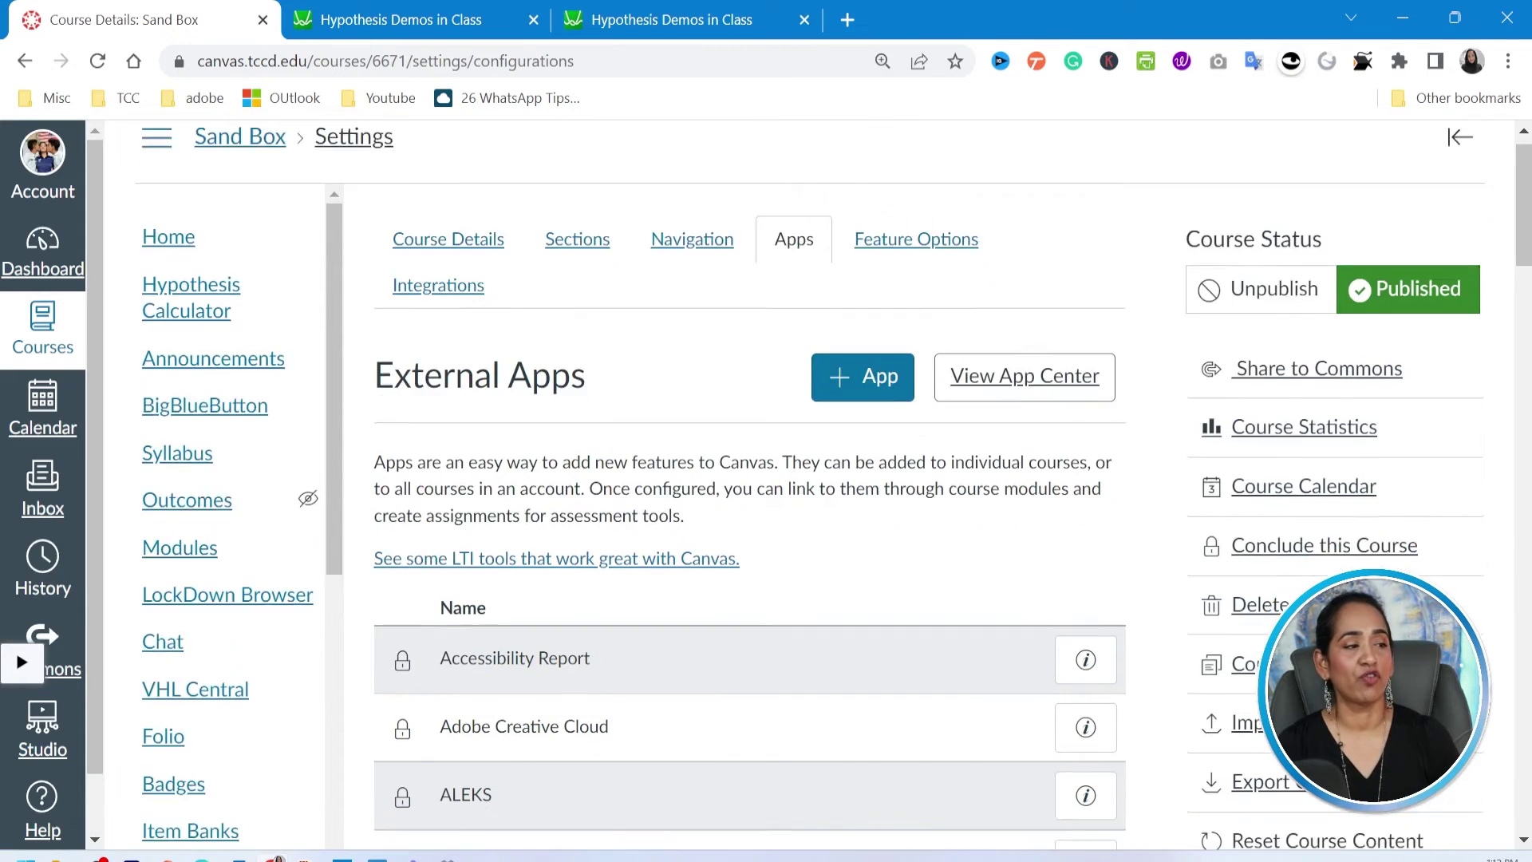
scroll(973, 498, down, 9)
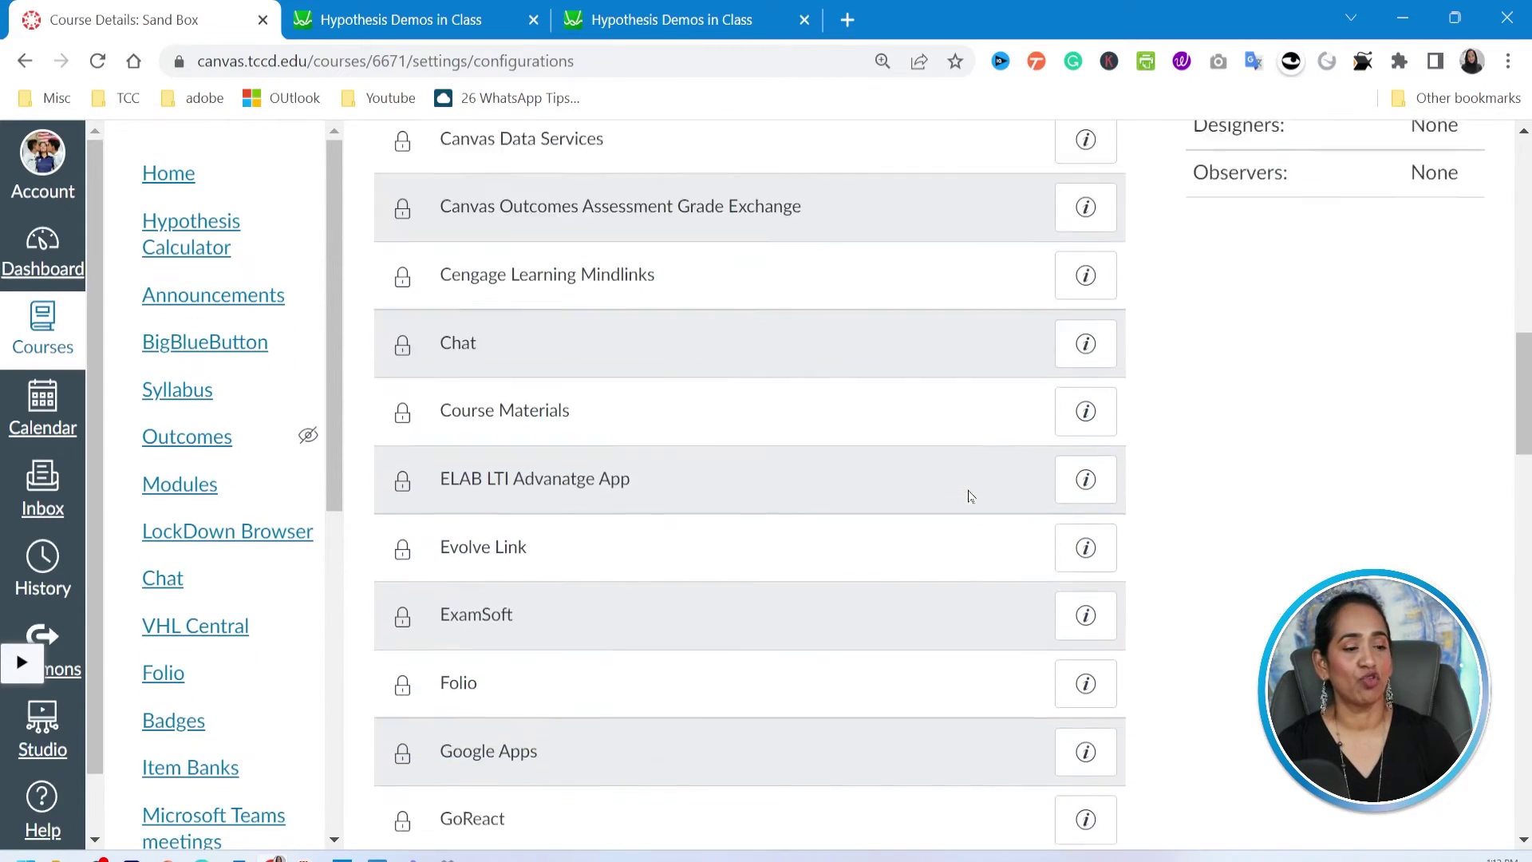
click(1097, 536)
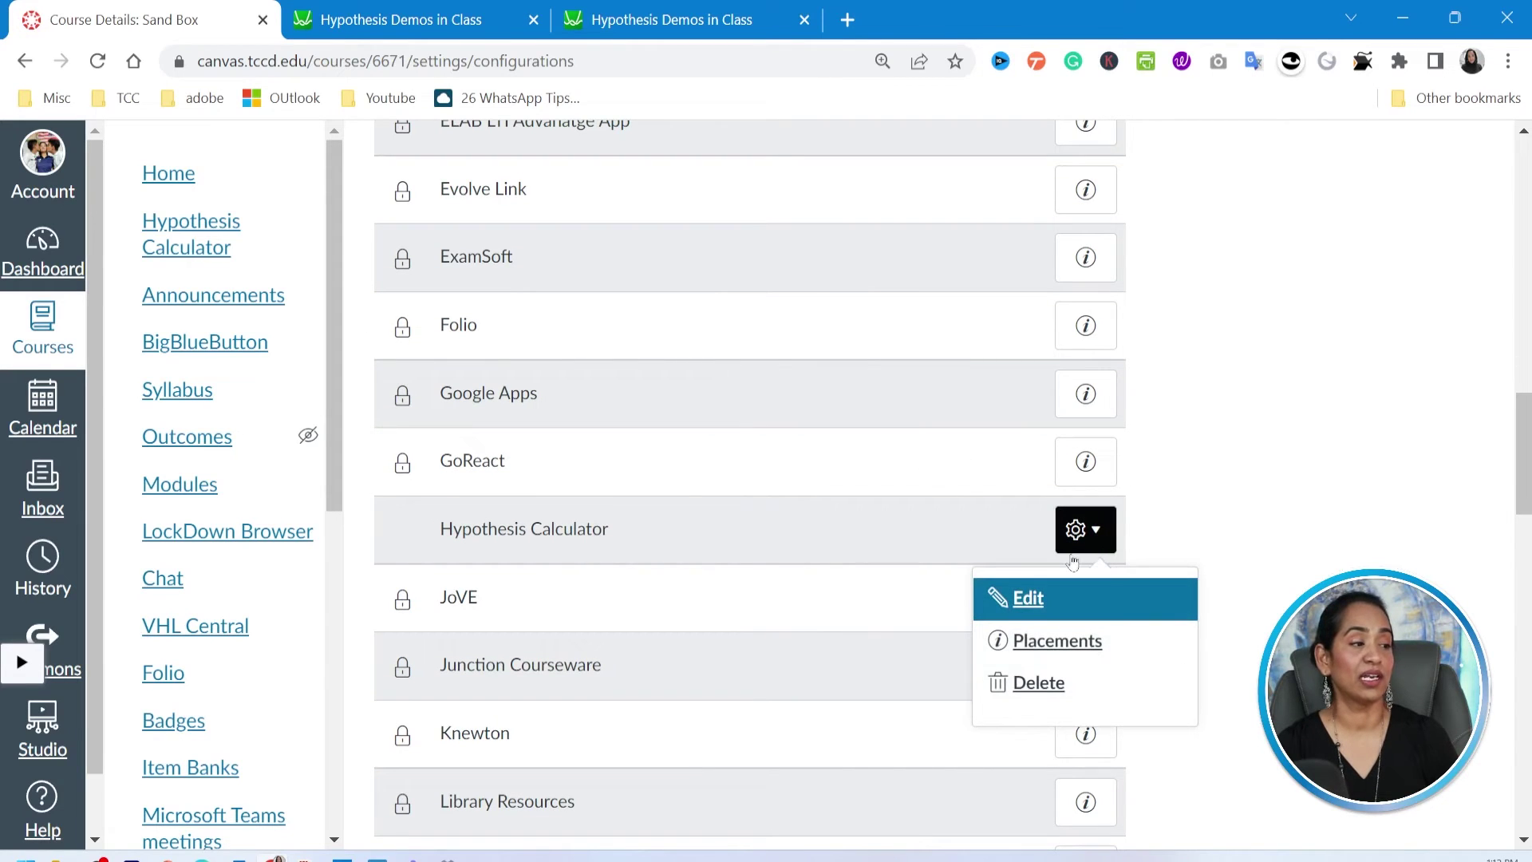
click(1022, 599)
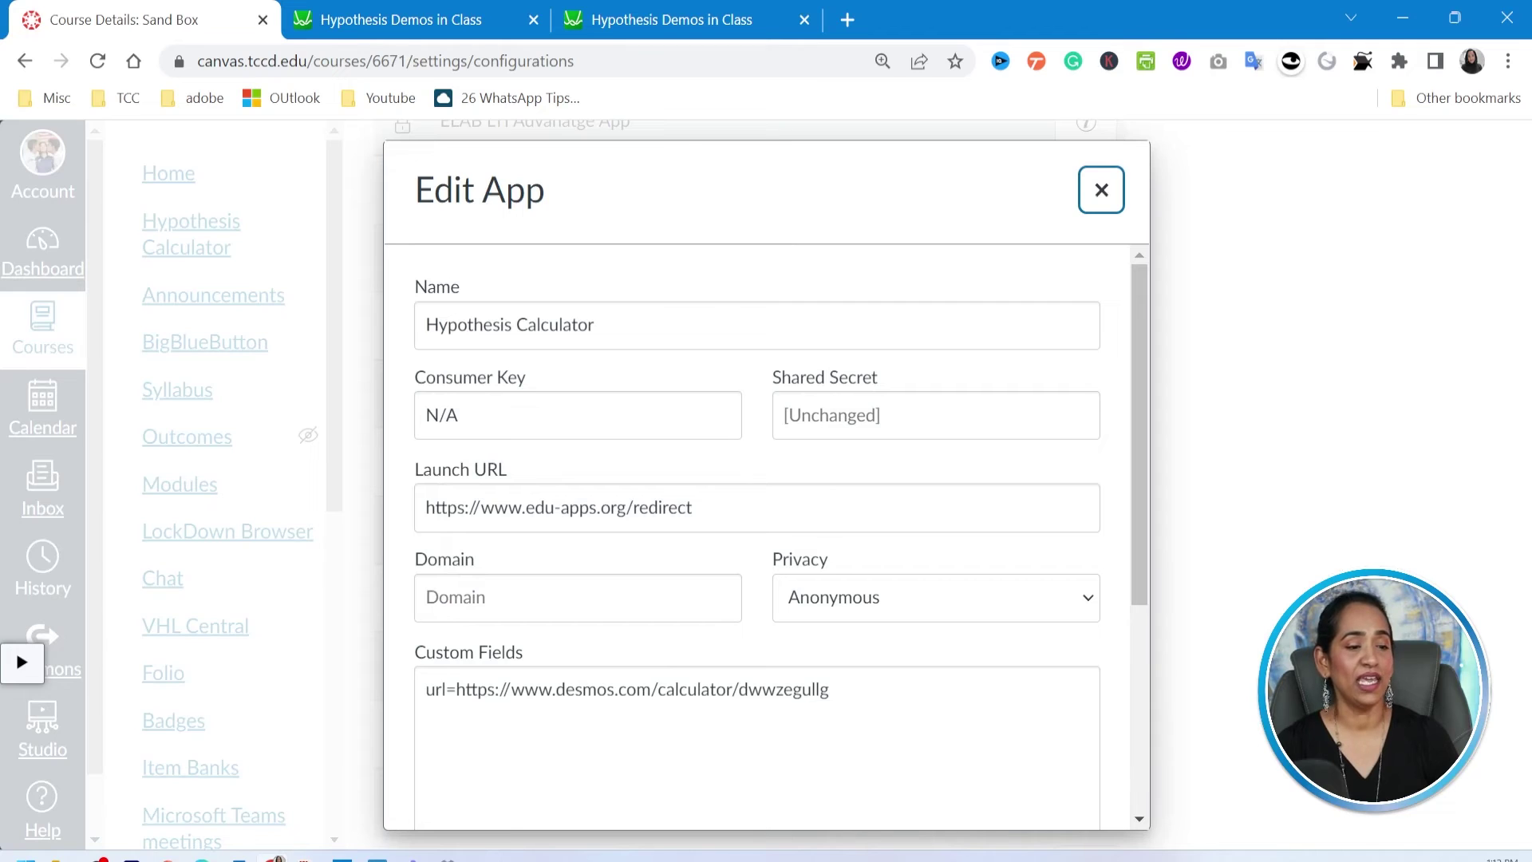
Insert new_tab=1 as the first Custom Fields line from the clipboard and submit
click(427, 690)
key(Return)
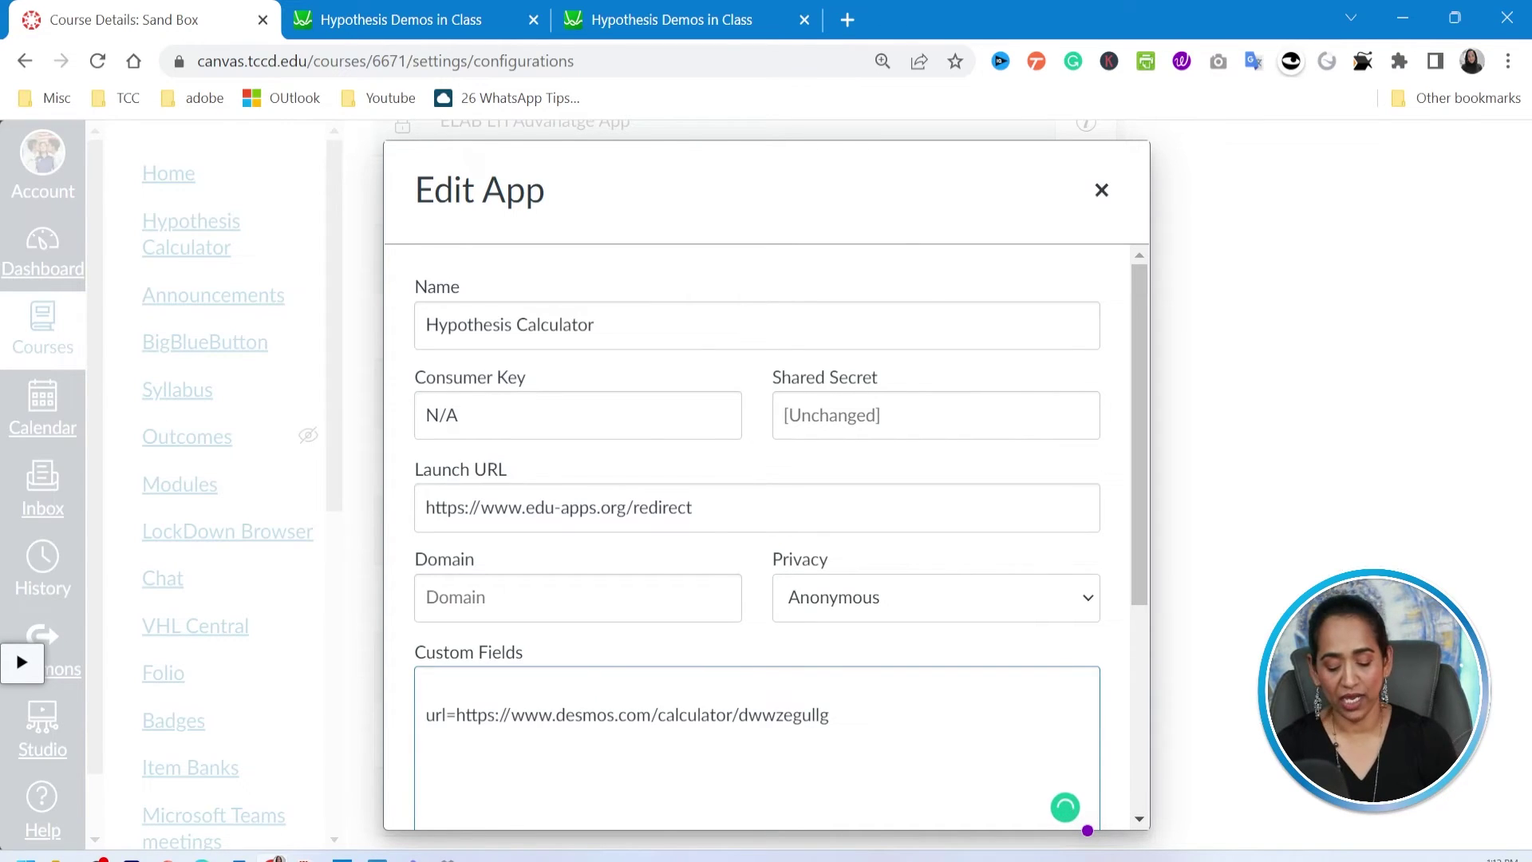
key(super+v)
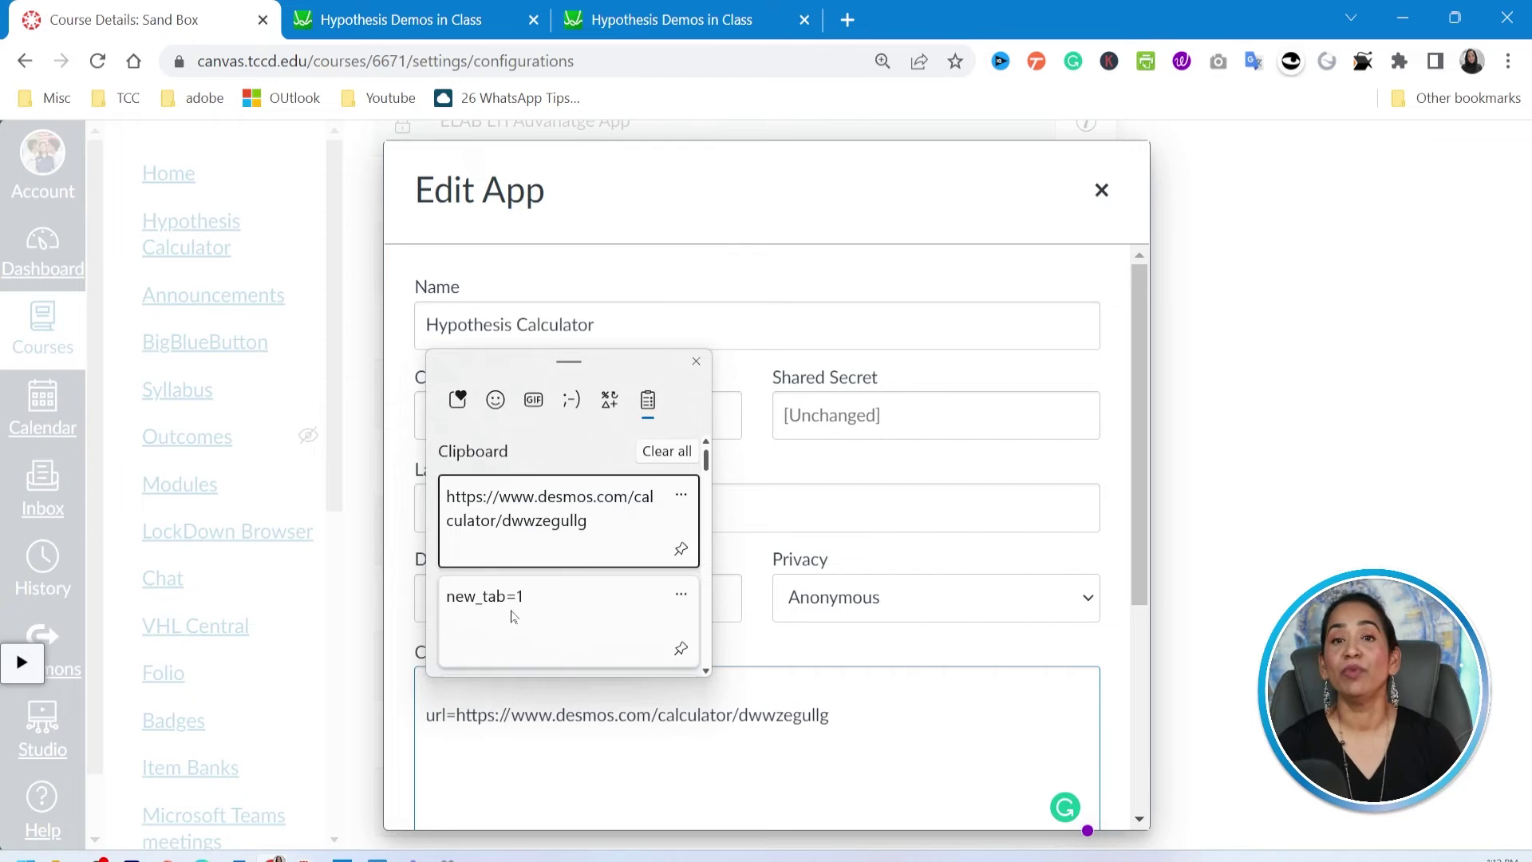
click(477, 601)
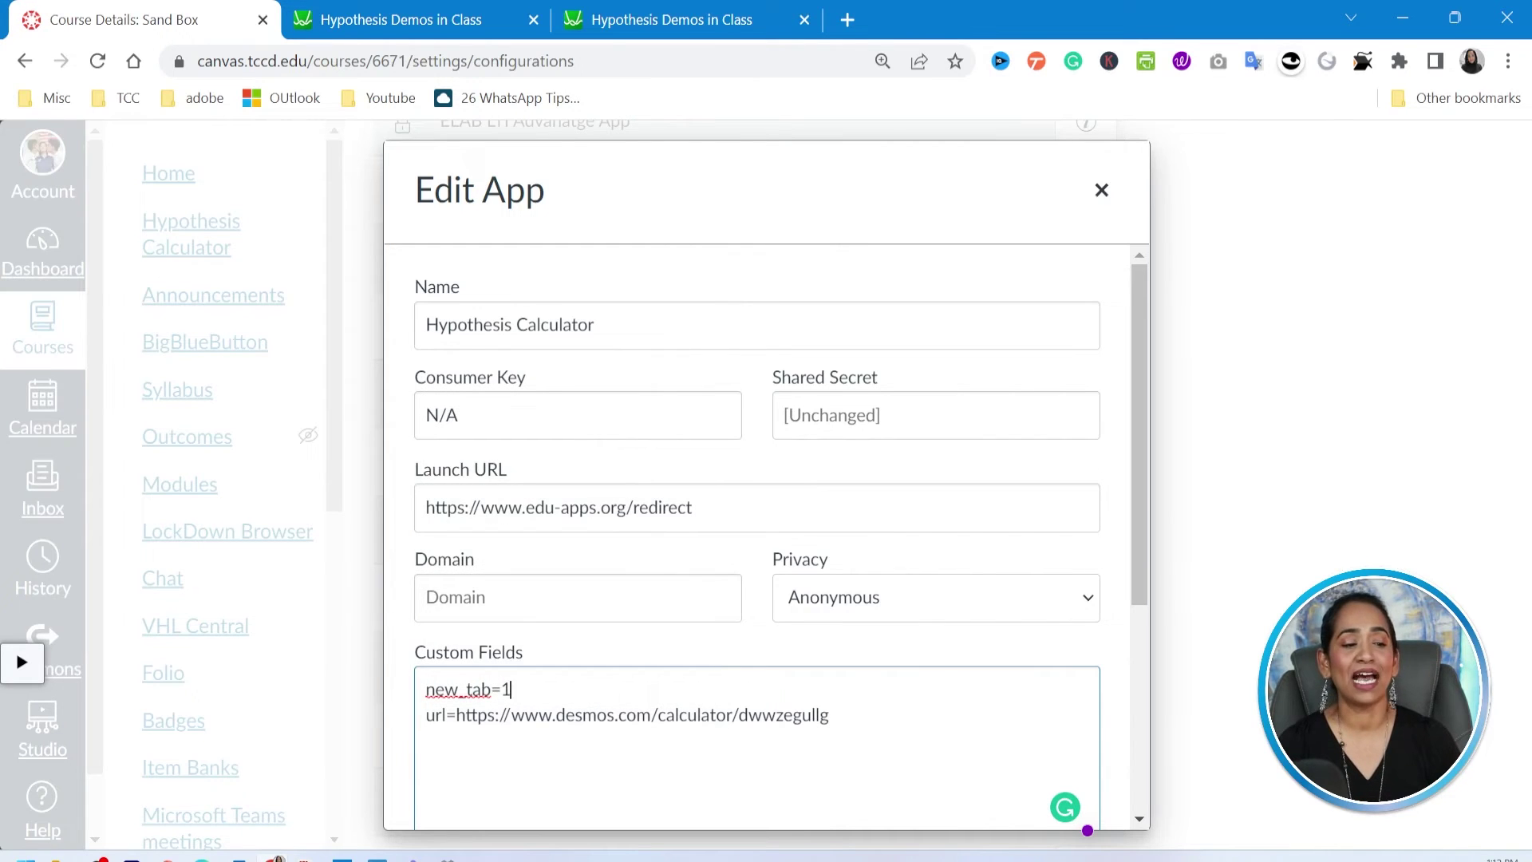
scroll(1003, 674, down, 5)
click(566, 774)
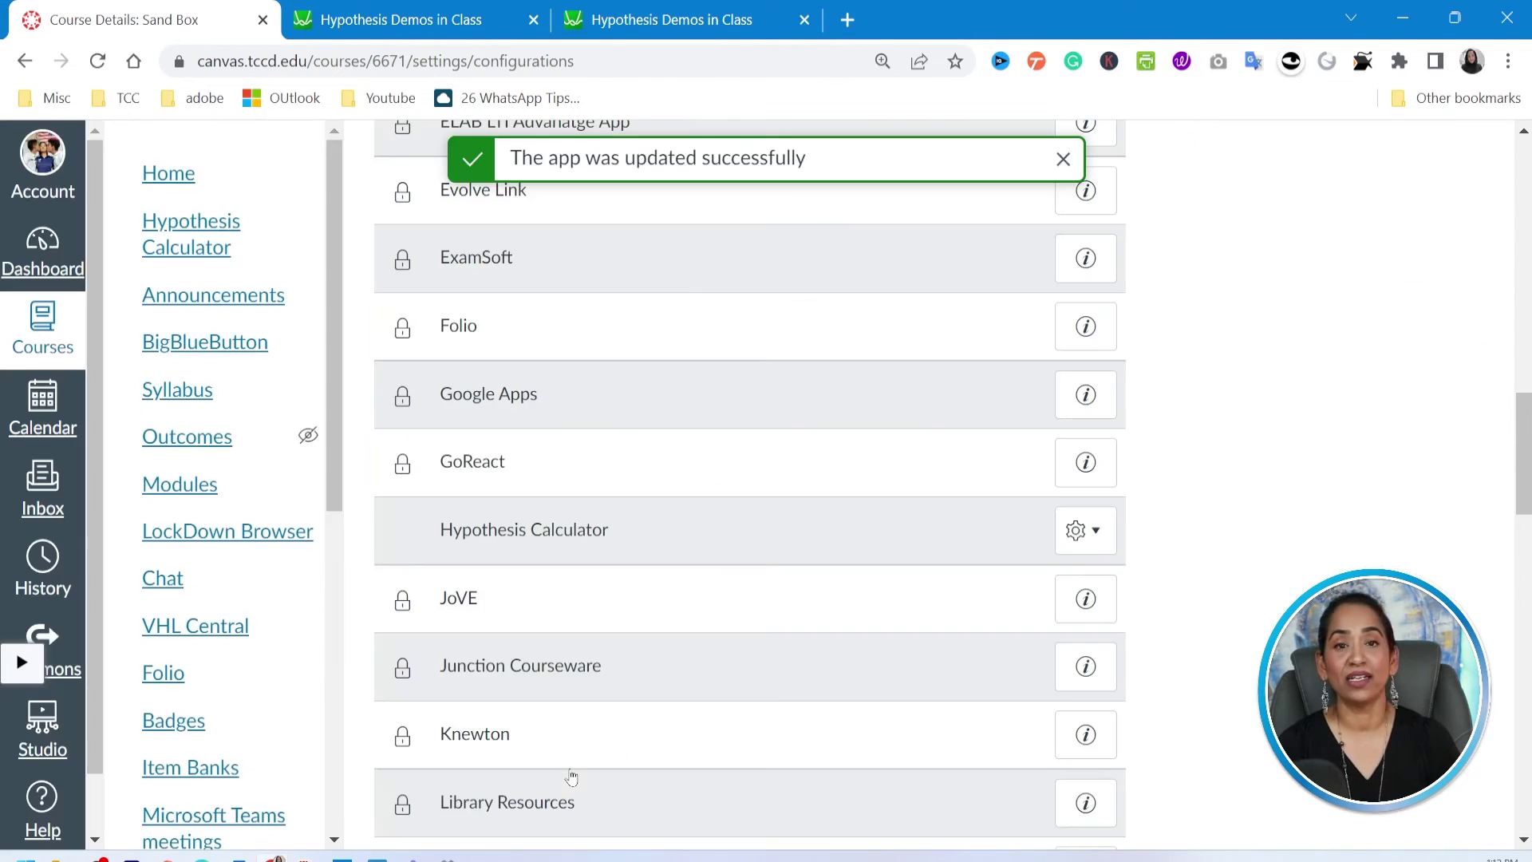
Open Hypothesis Calculator from the course navigation and confirm it launches in a new tab
click(191, 233)
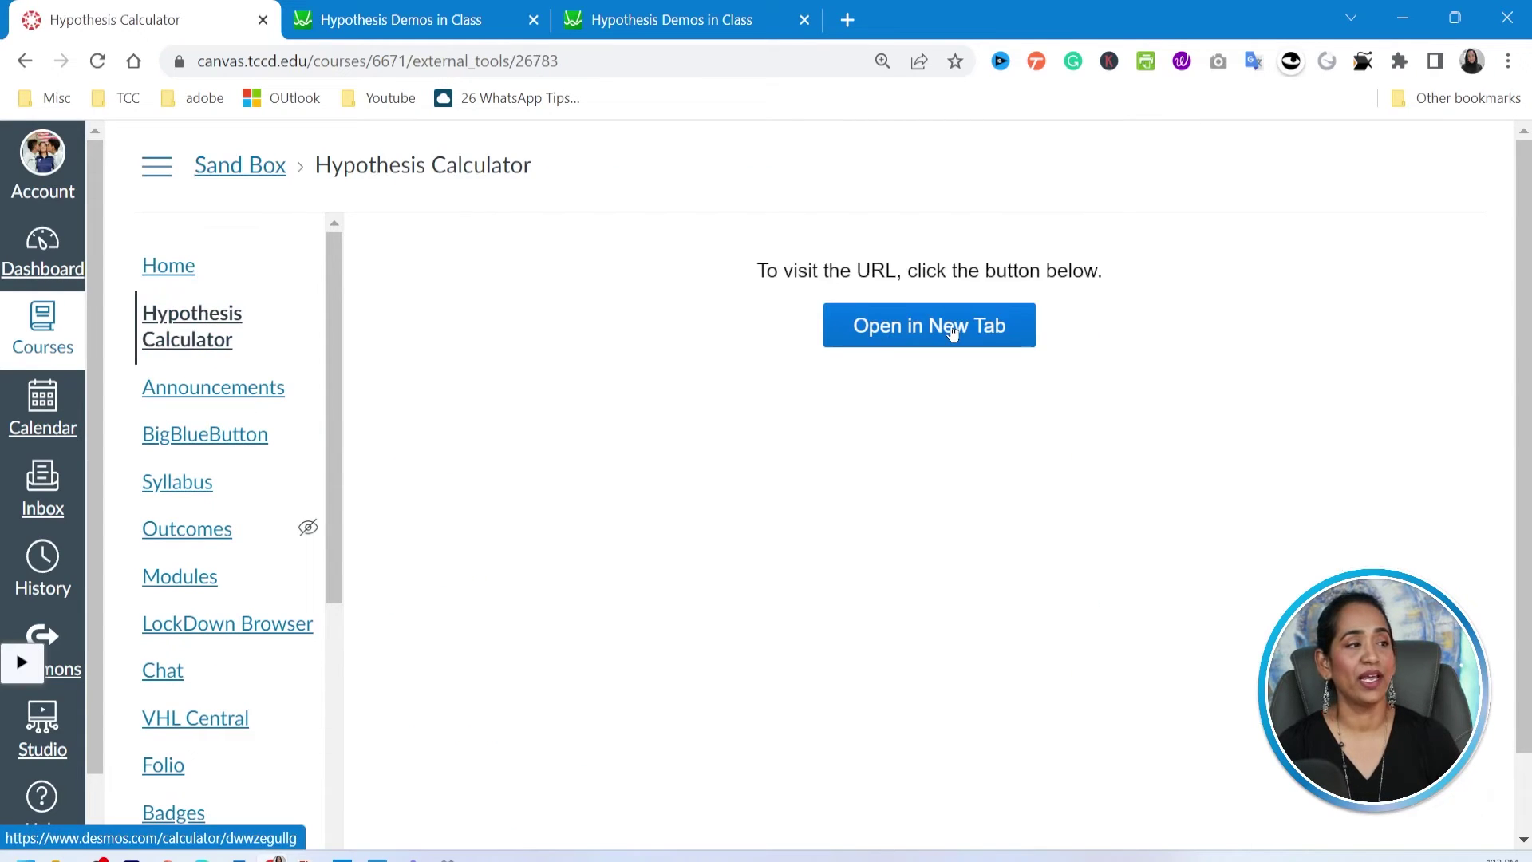
click(955, 332)
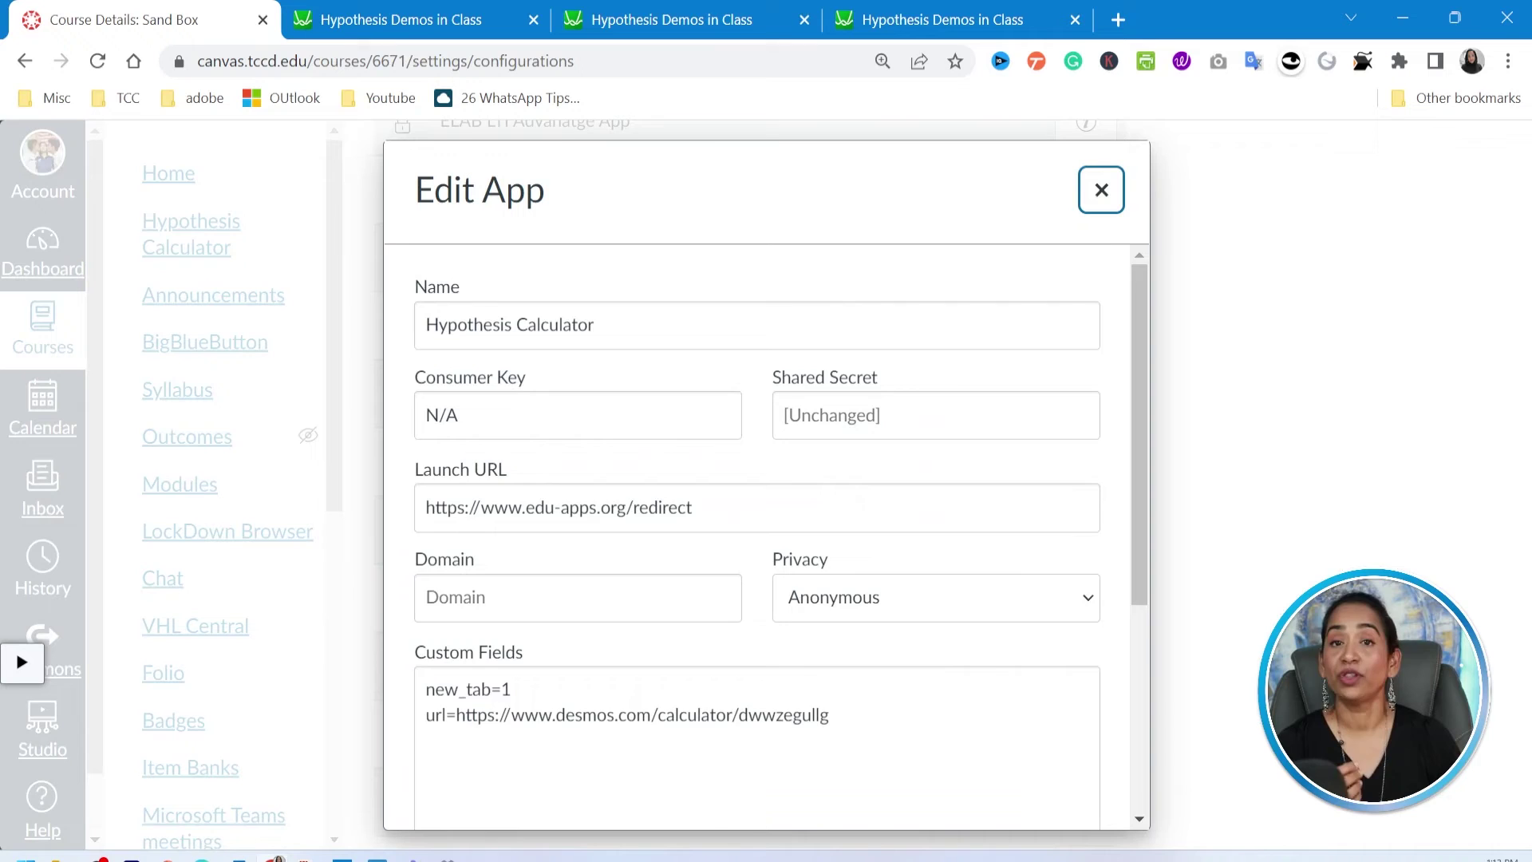
scroll(767, 535, down, 2)
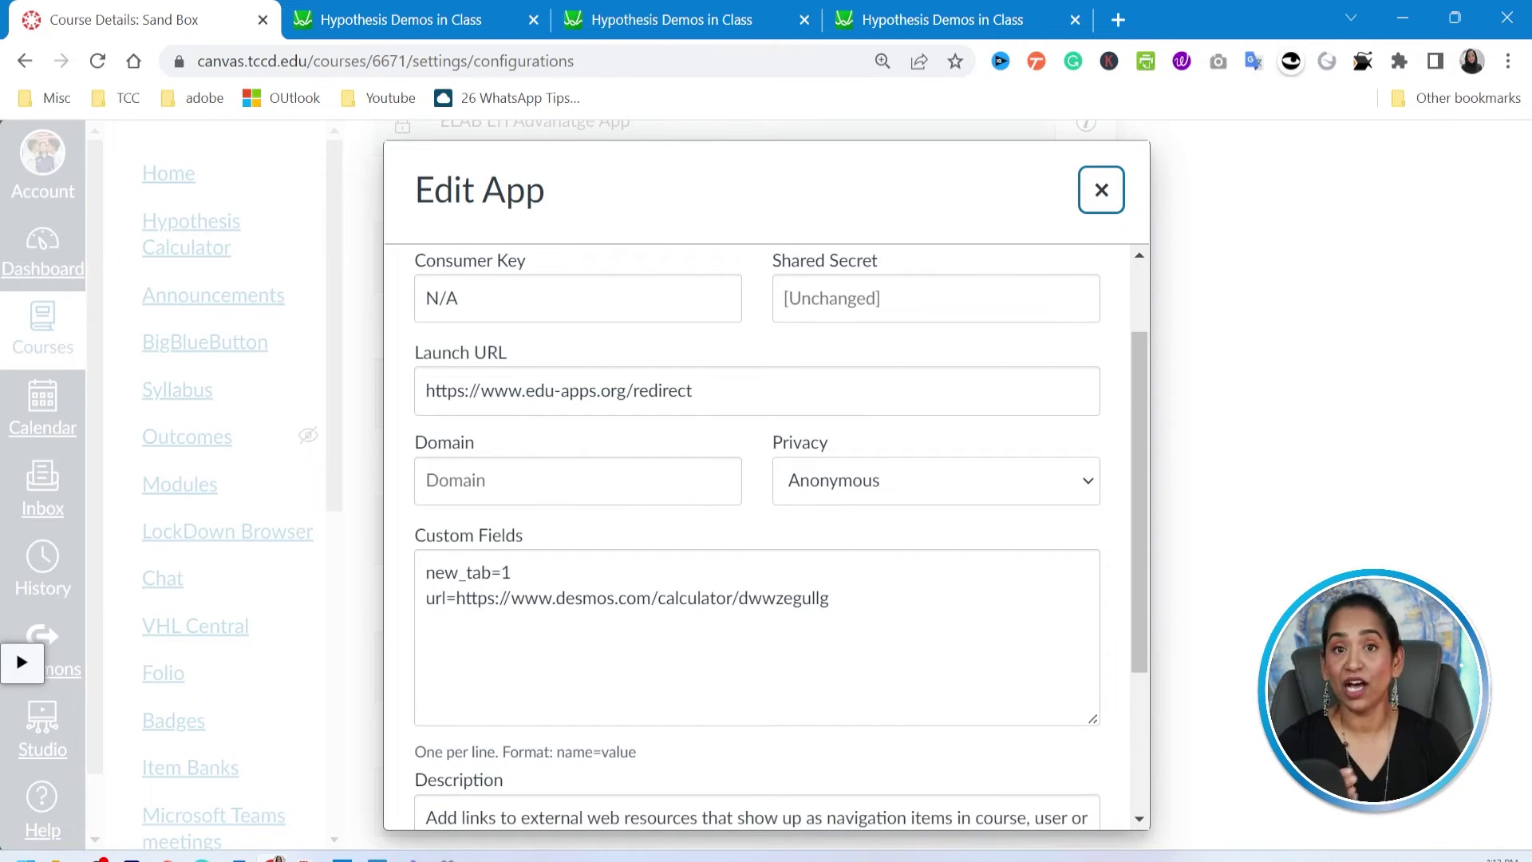
Delete the new_tab=1 line from Hypothesis Calculator's custom fields and submit
drag(511, 572, 425, 572)
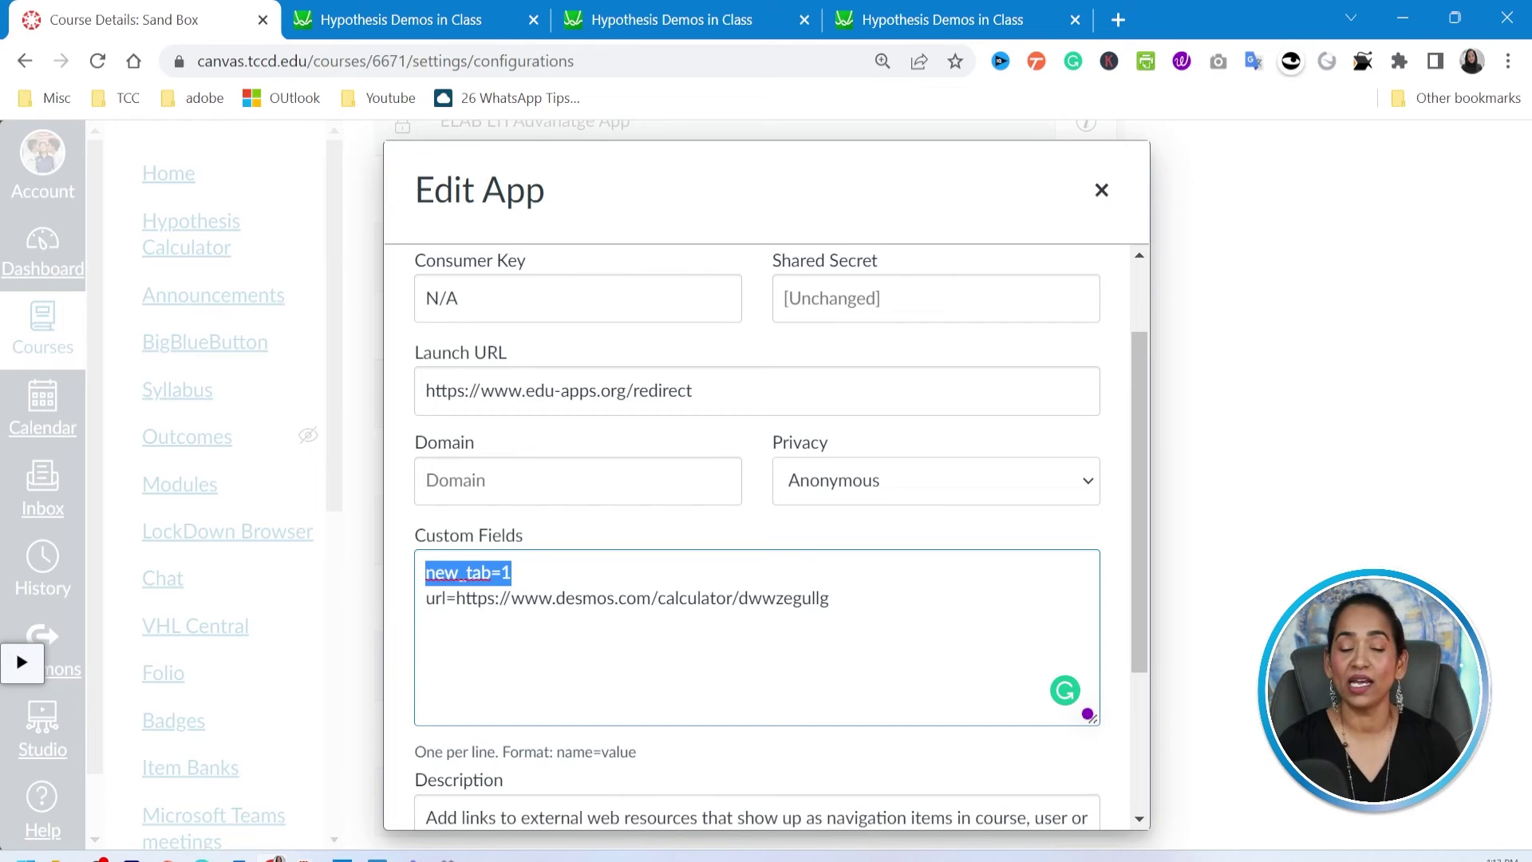
key(BackSpace)
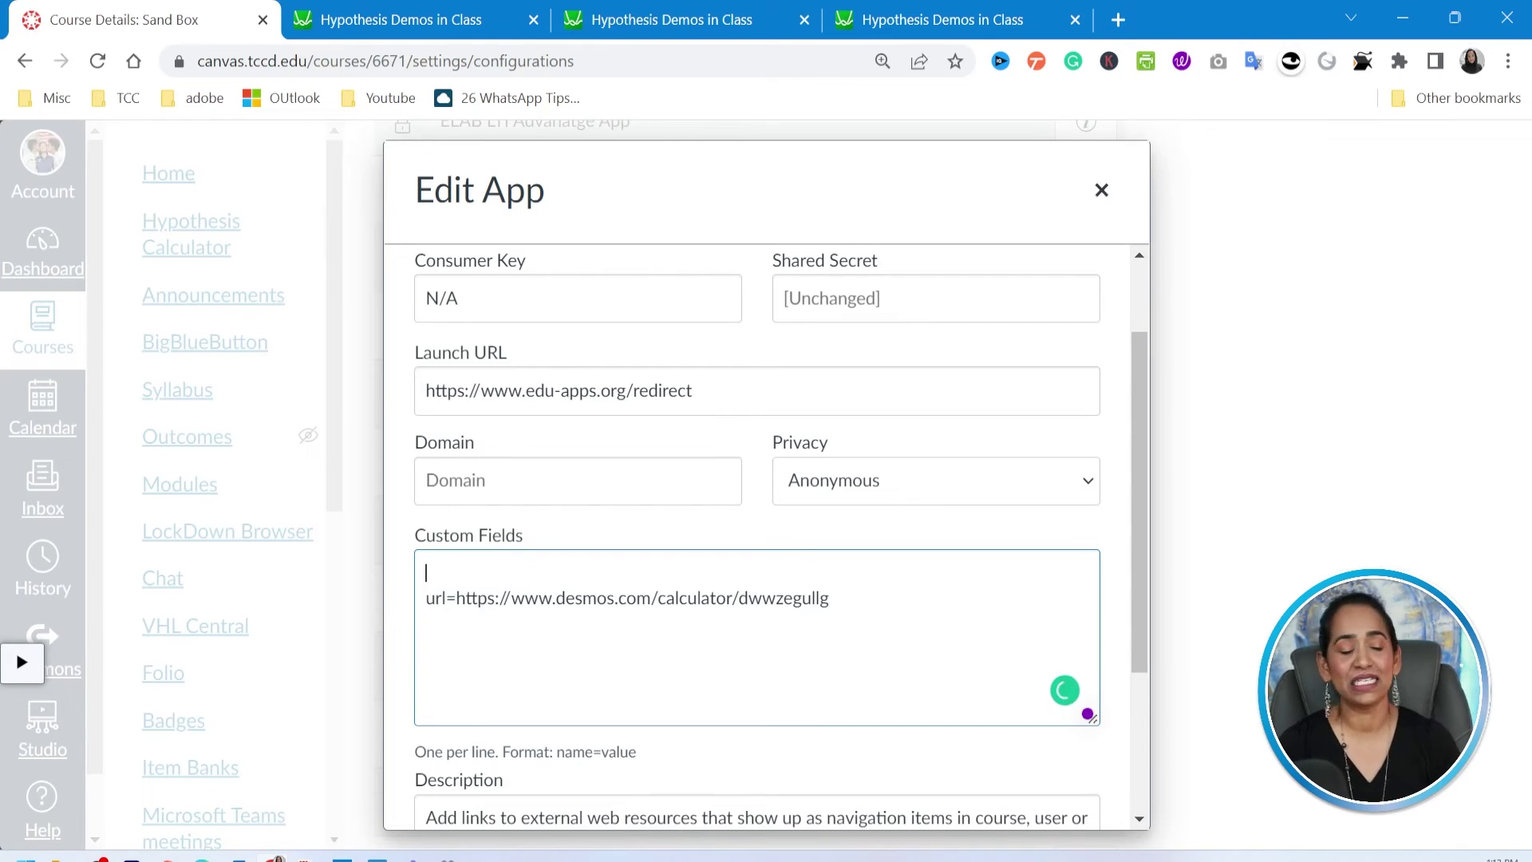
scroll(572, 766, down, 3)
click(573, 784)
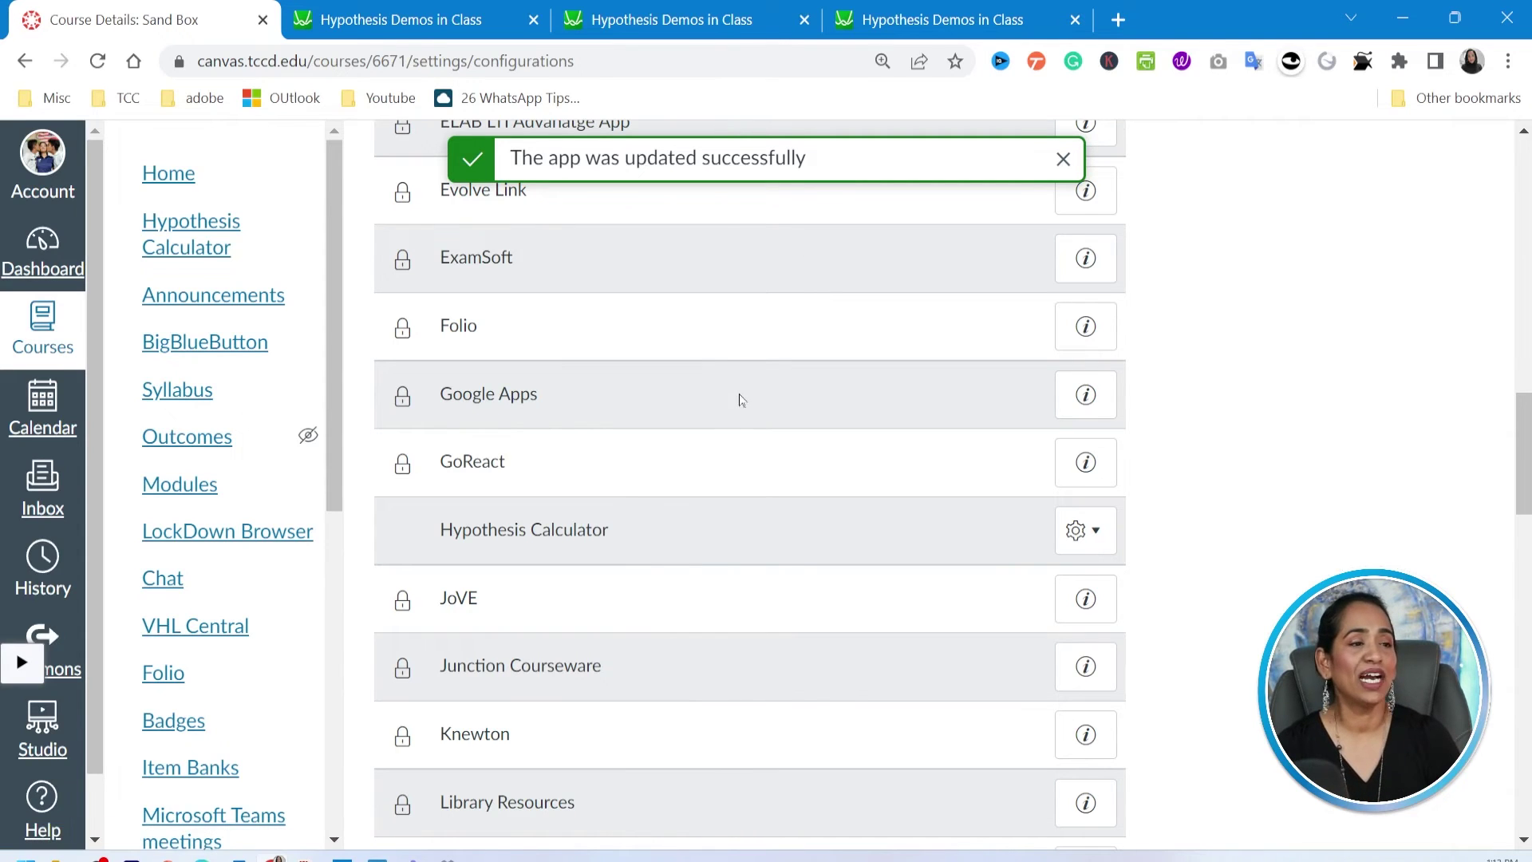
scroll(738, 391, up, 10)
scroll(799, 359, up, 8)
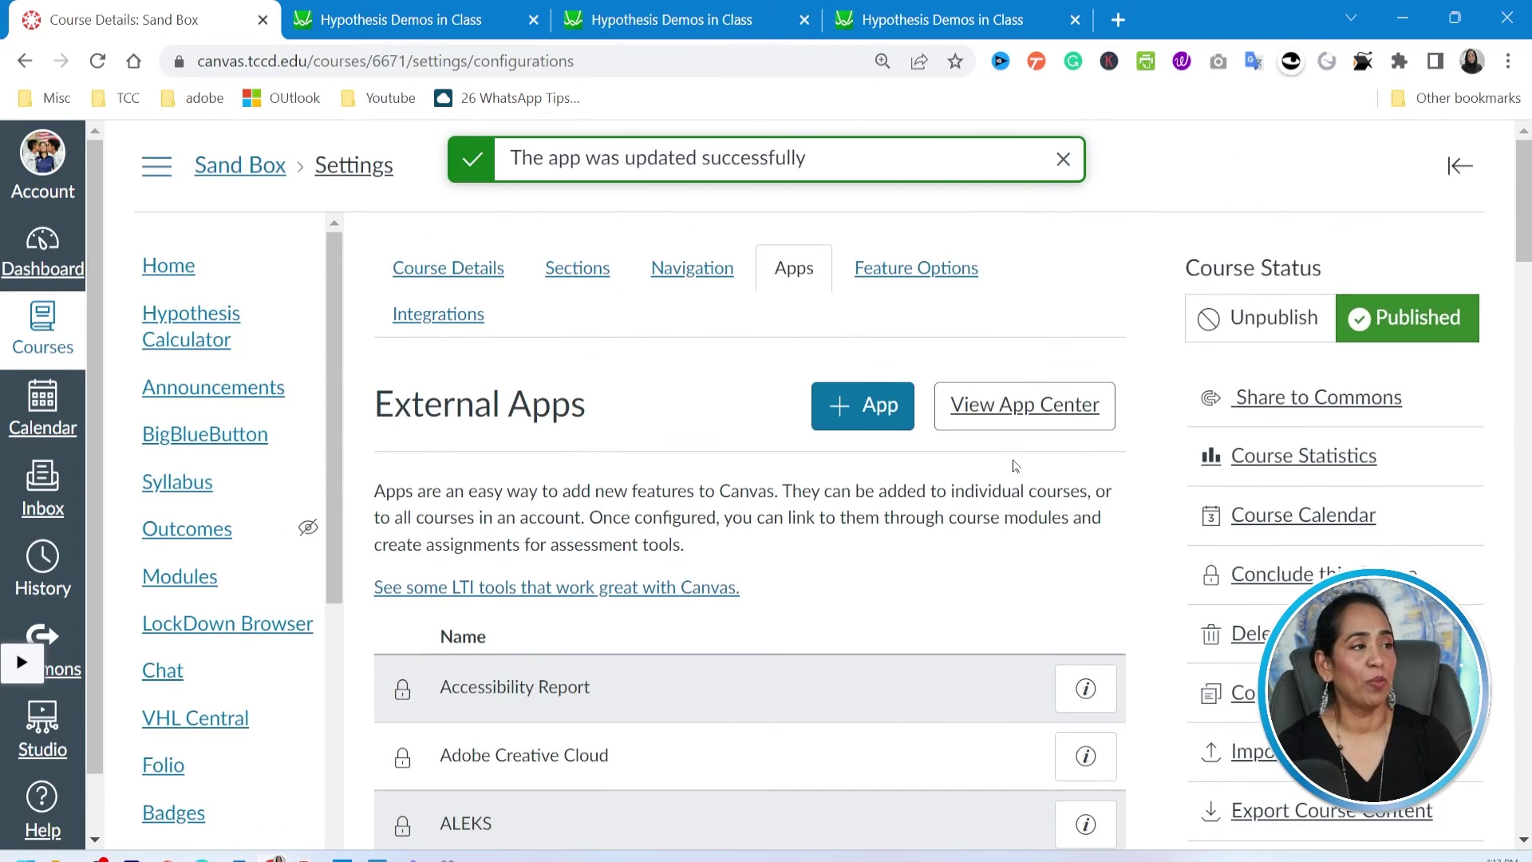
Delete Hypothesis Calculator from the Sand Box course's app configurations and reload to confirm it's gone
click(1019, 415)
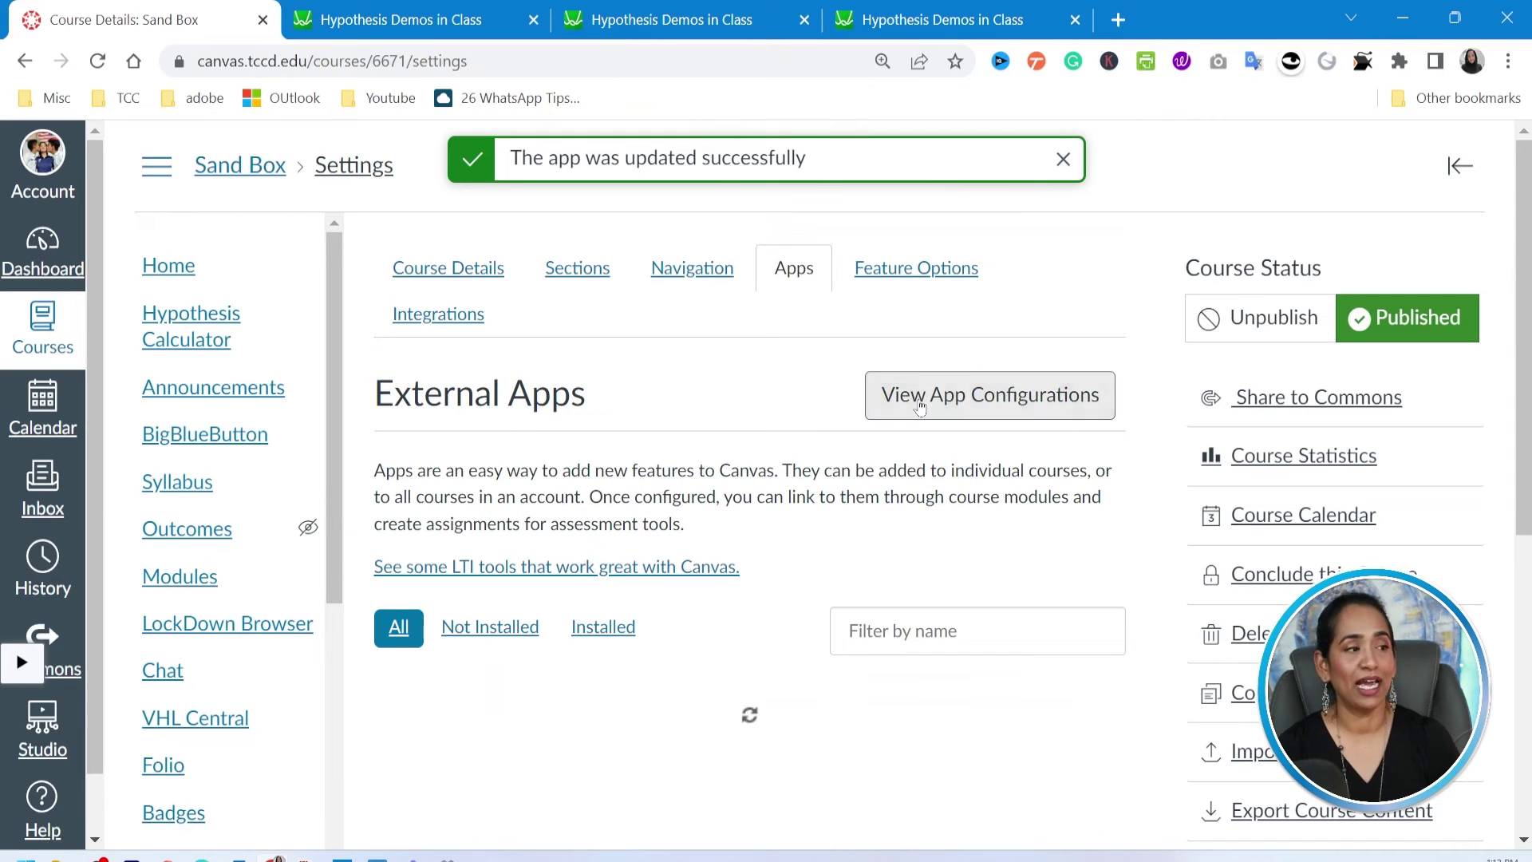
click(920, 407)
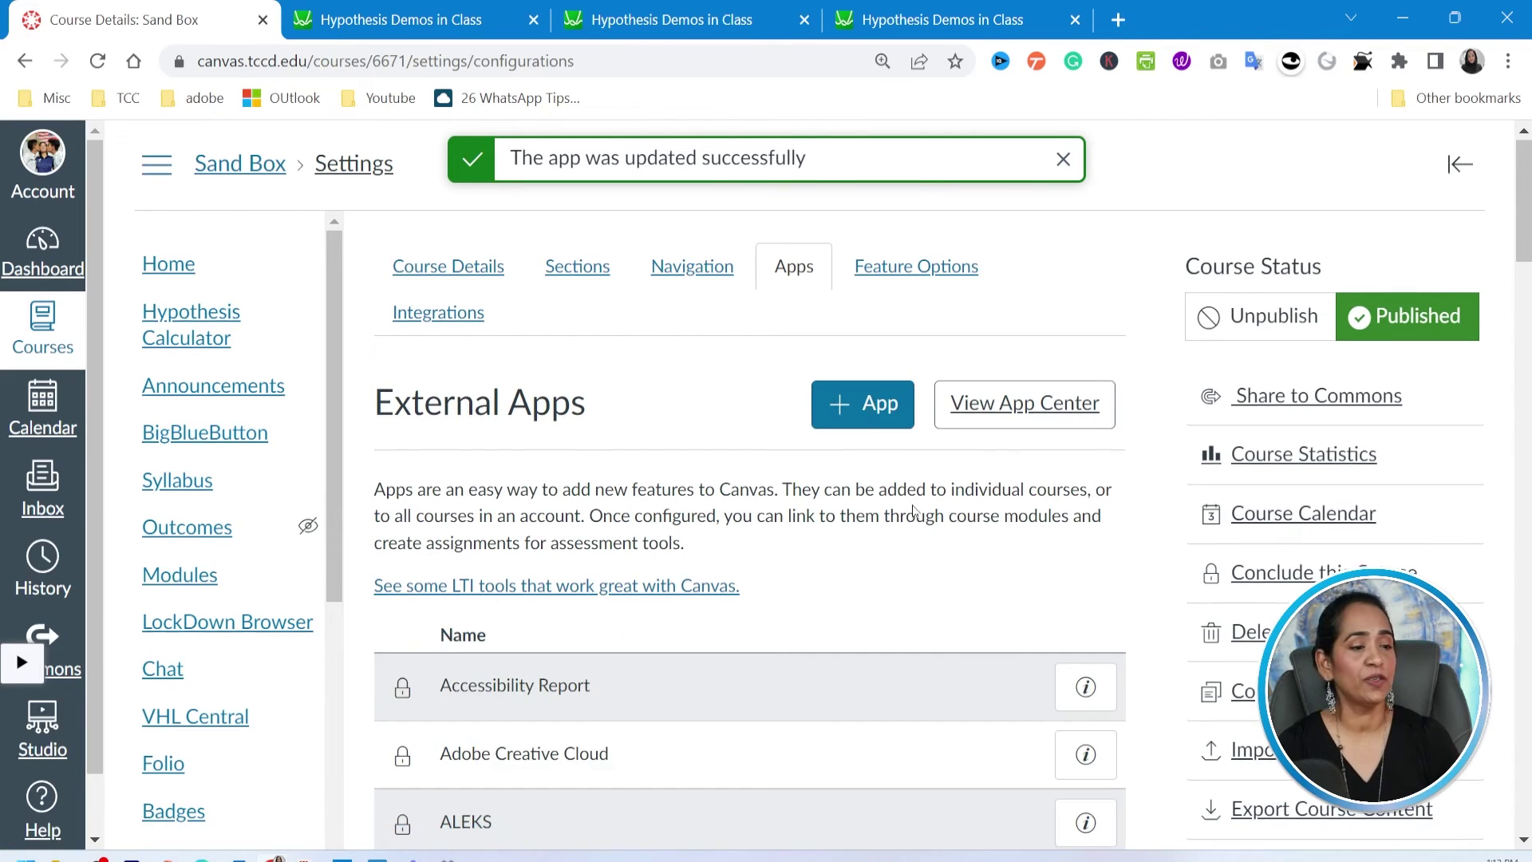
scroll(914, 511, down, 8)
scroll(914, 511, down, 12)
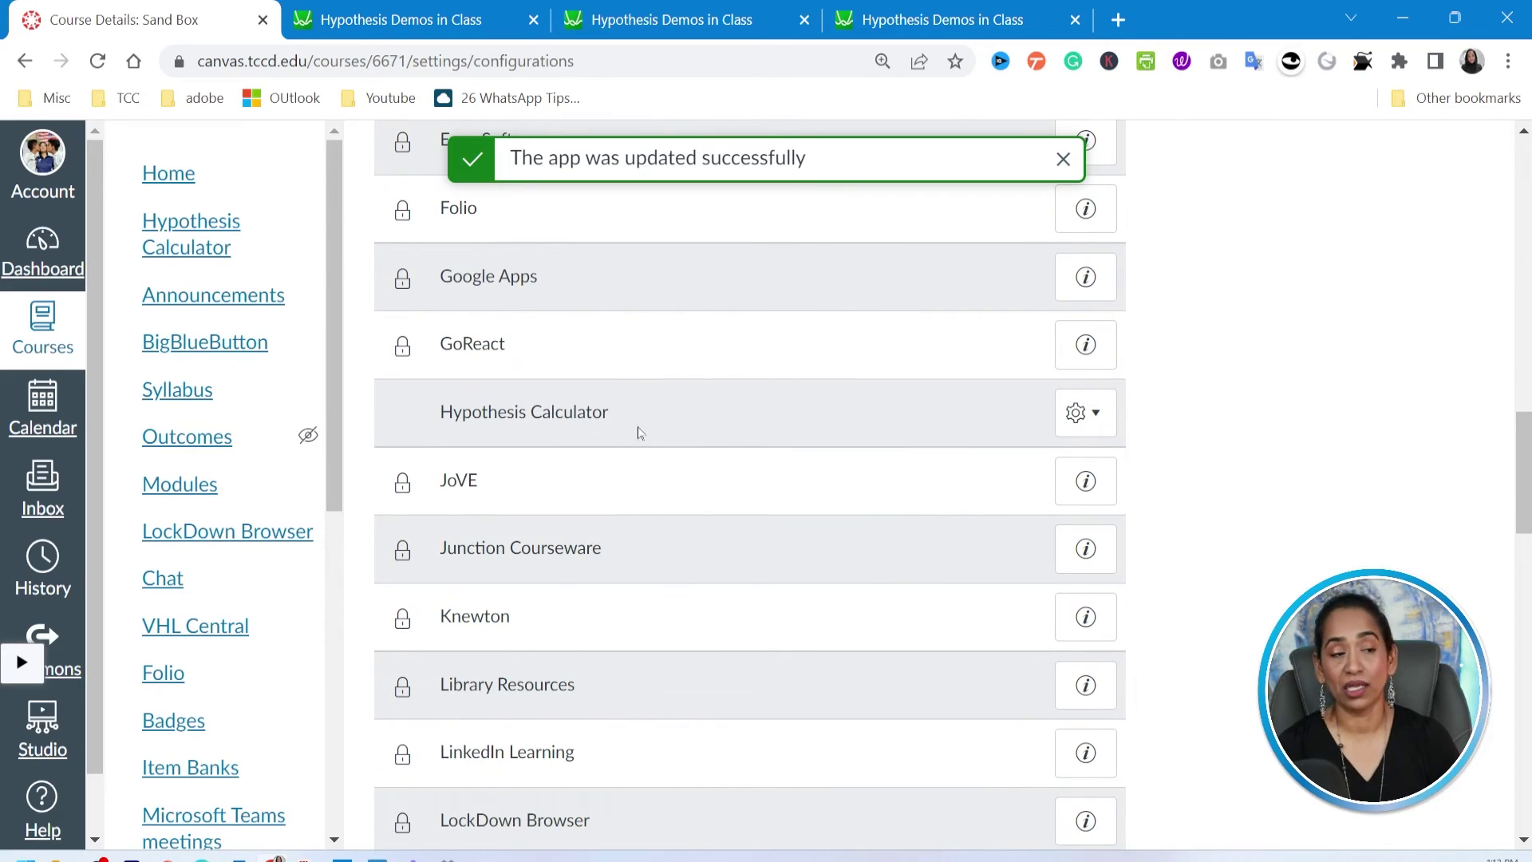
click(1094, 416)
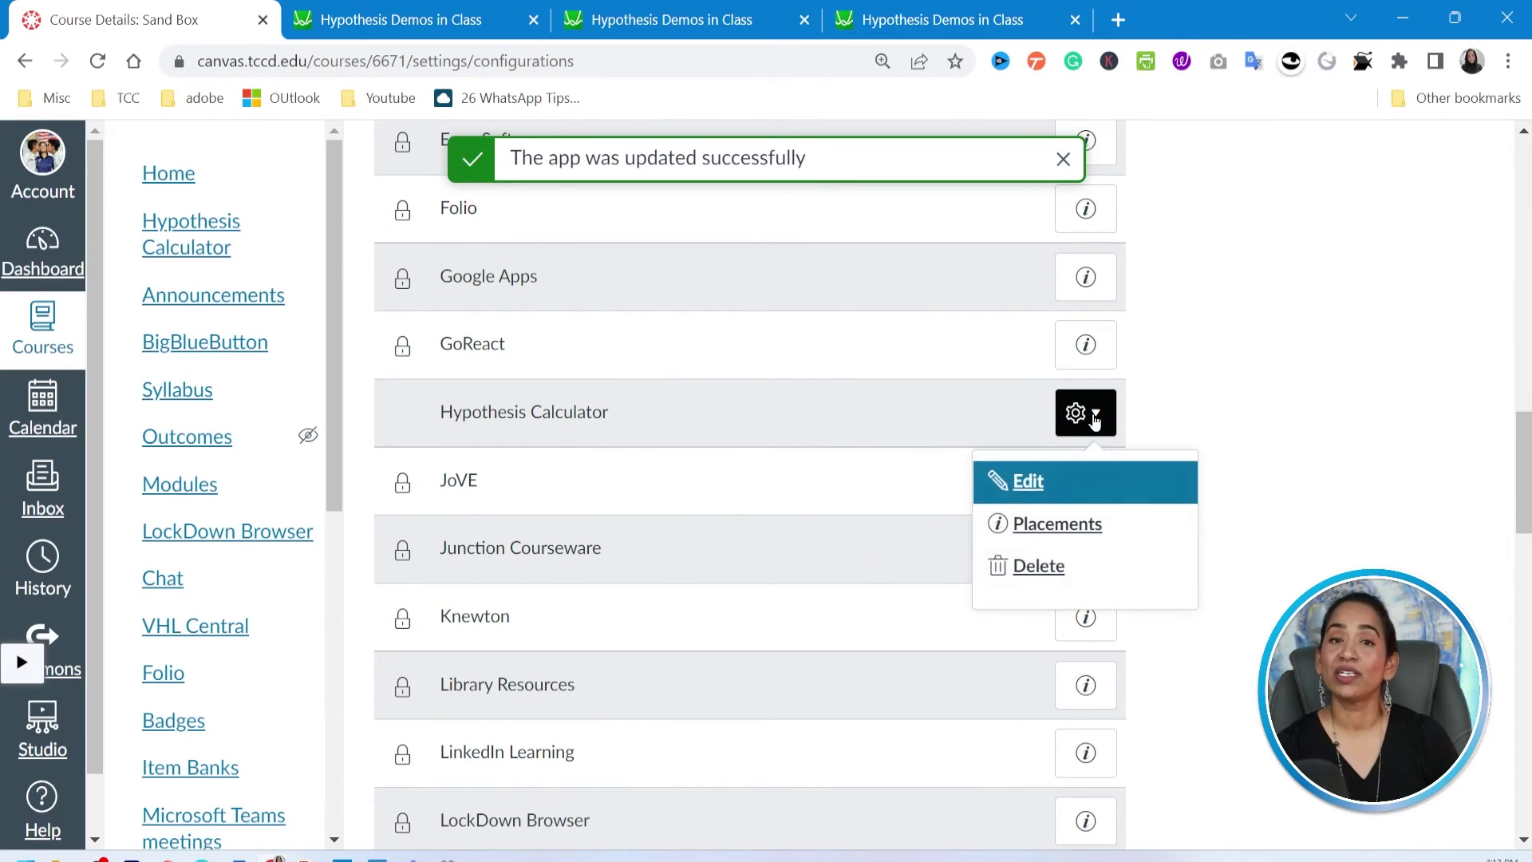
click(1020, 568)
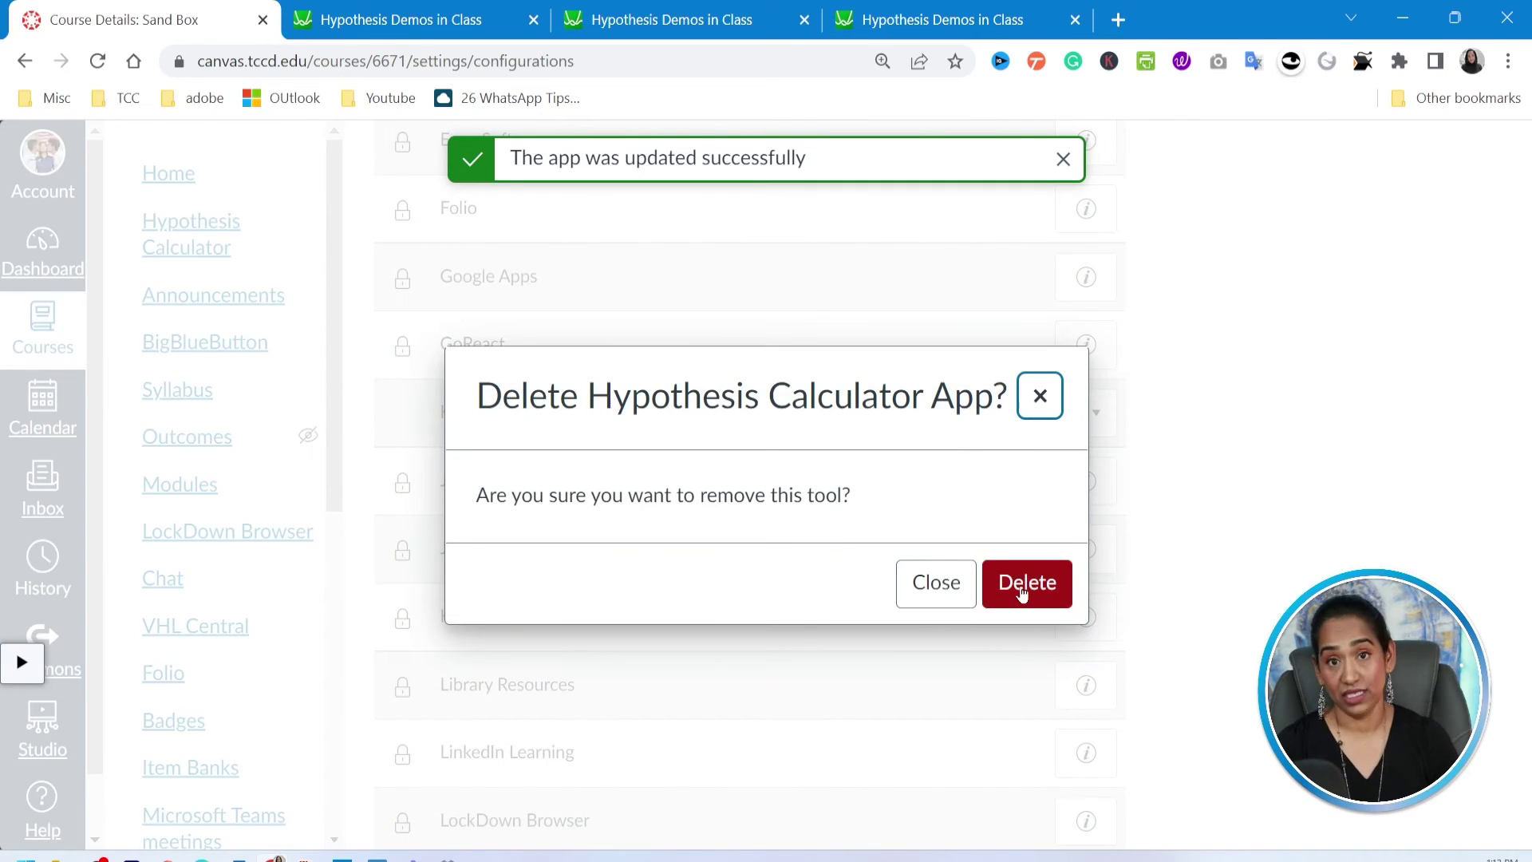
click(1023, 586)
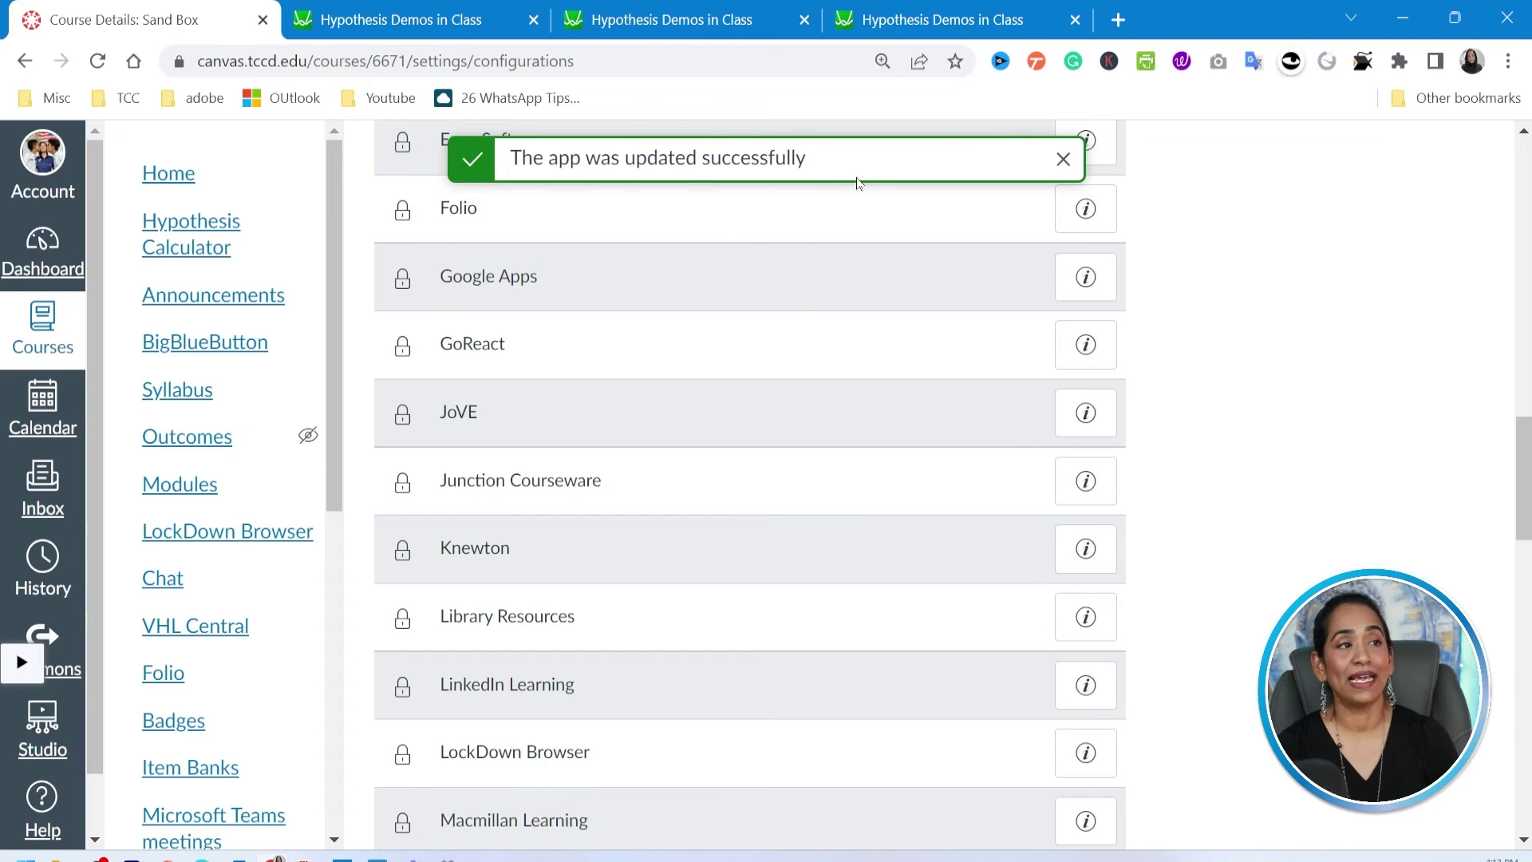
click(1063, 159)
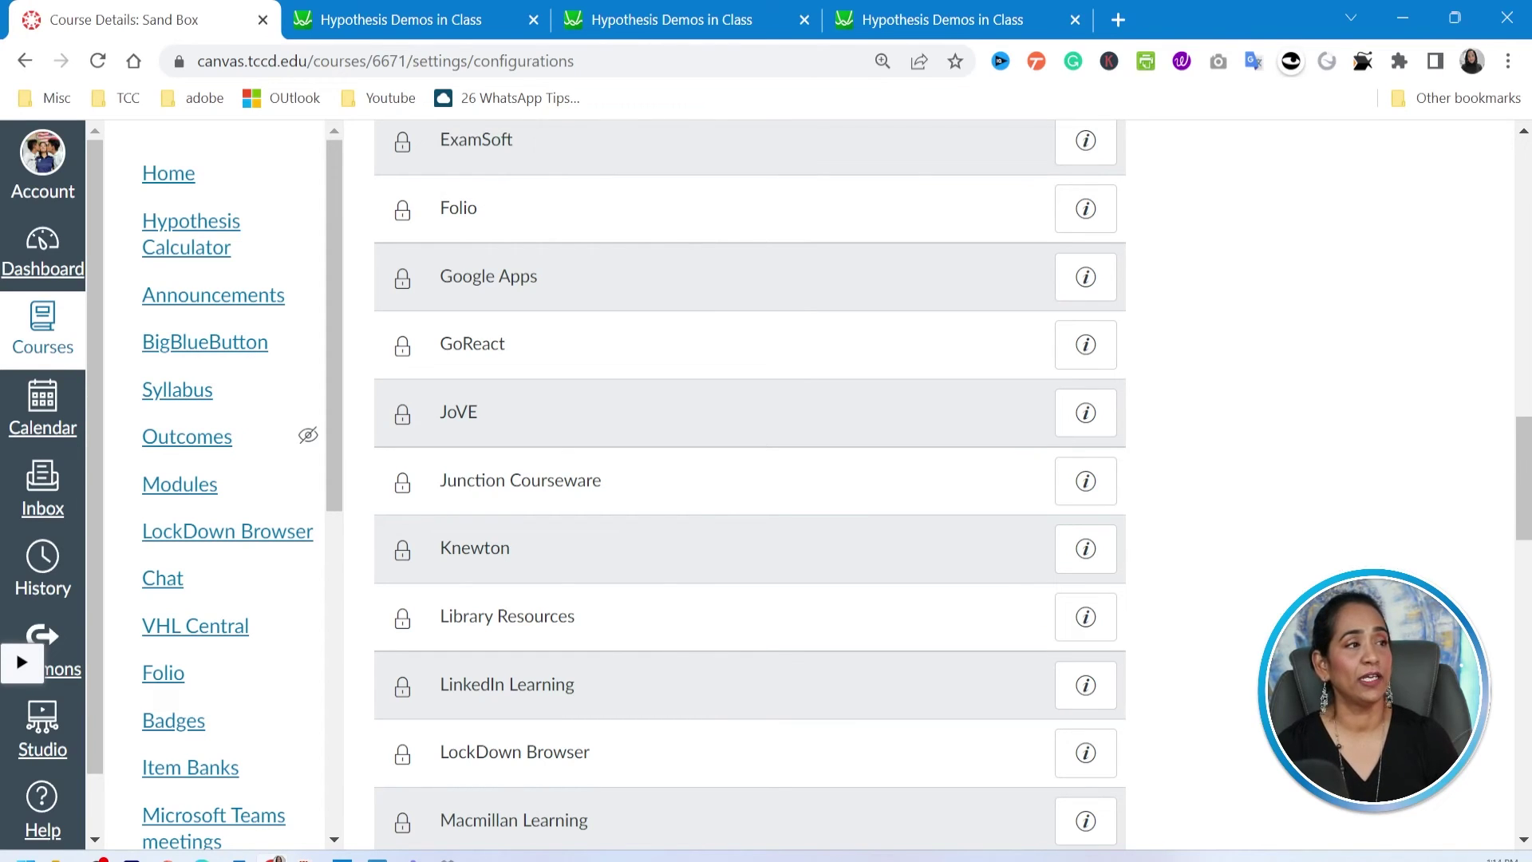
click(106, 71)
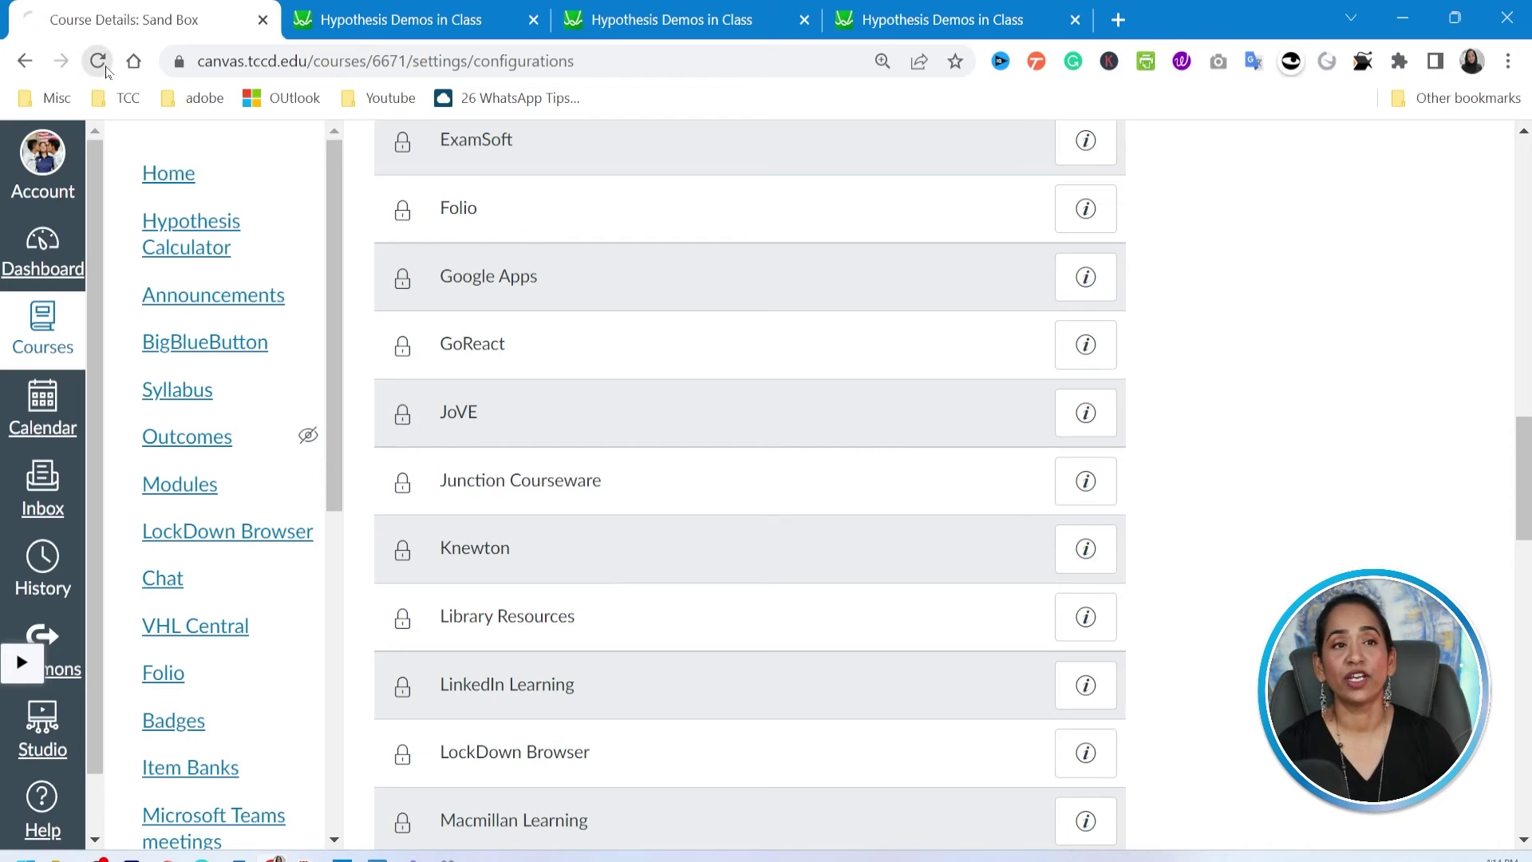